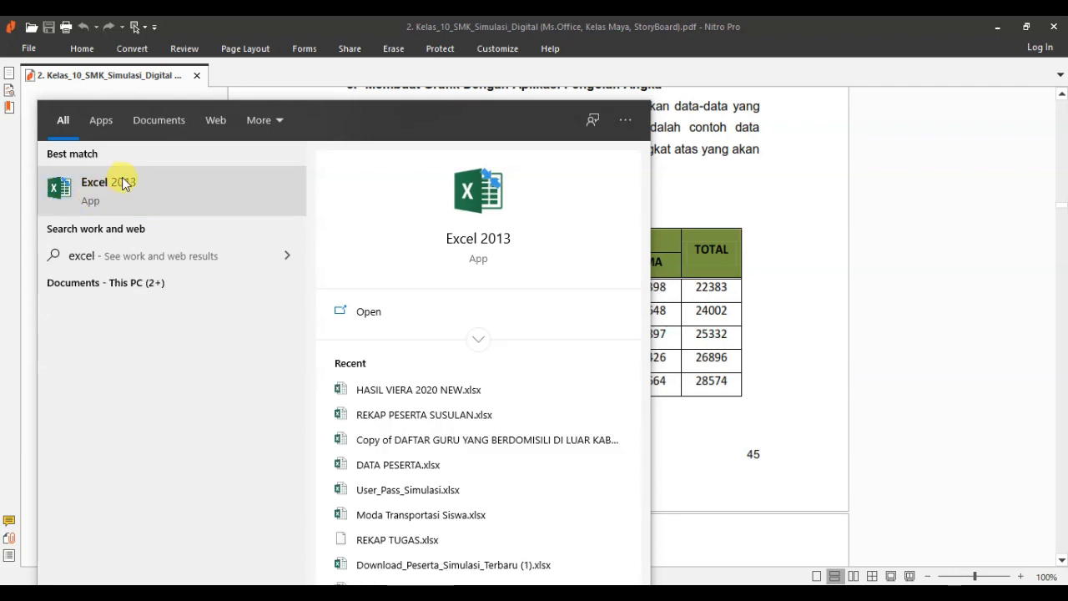
Step: Open Excel 2013 and create a blank workbook
left_click(133, 190)
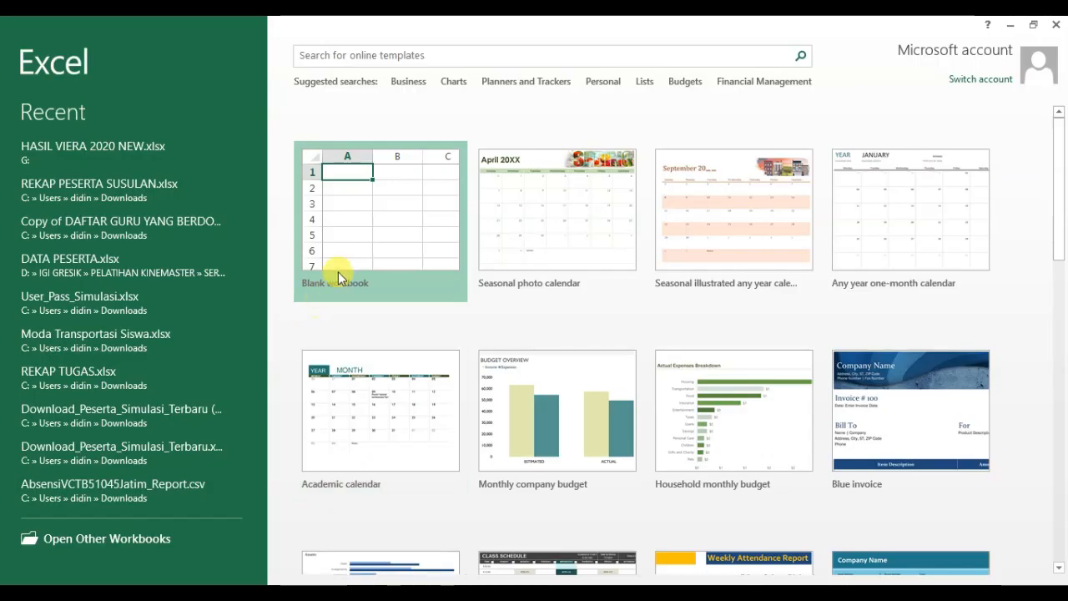
left_click(382, 238)
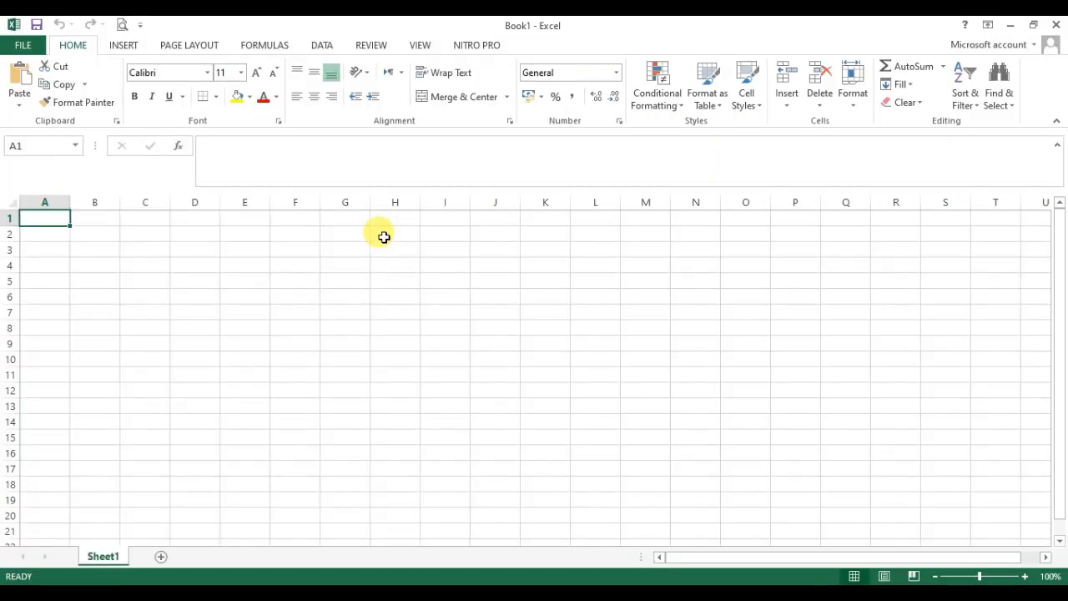
Step: Enter the title TABEL PEMBANGUNAN FASILITAS PENDIDIKAN SLTA in cell A2, checking the wording against the PDF table's caption
key("Down")
key("Right")
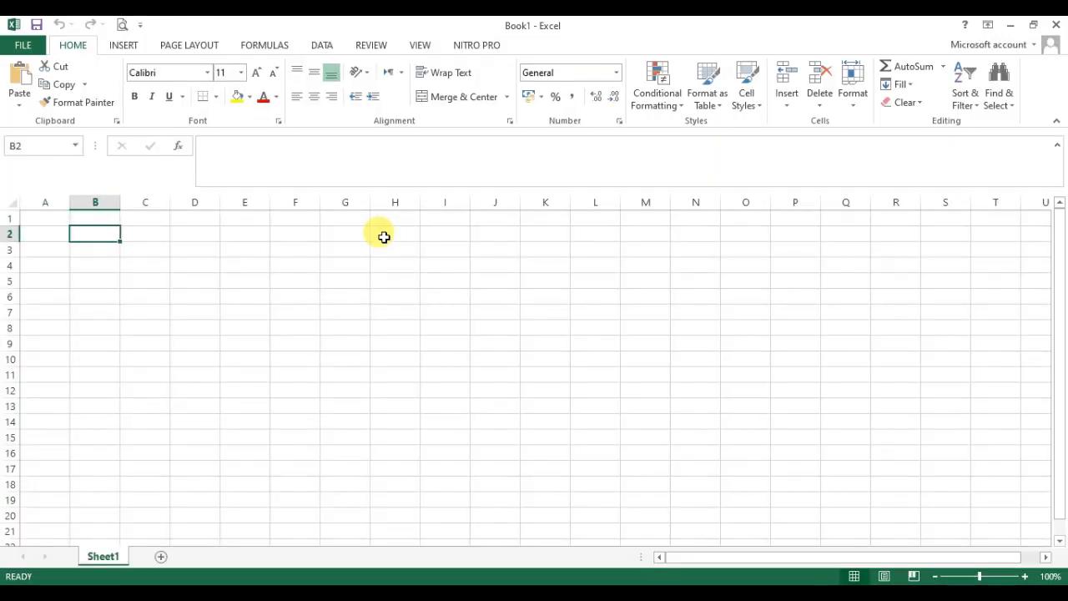
key("Left")
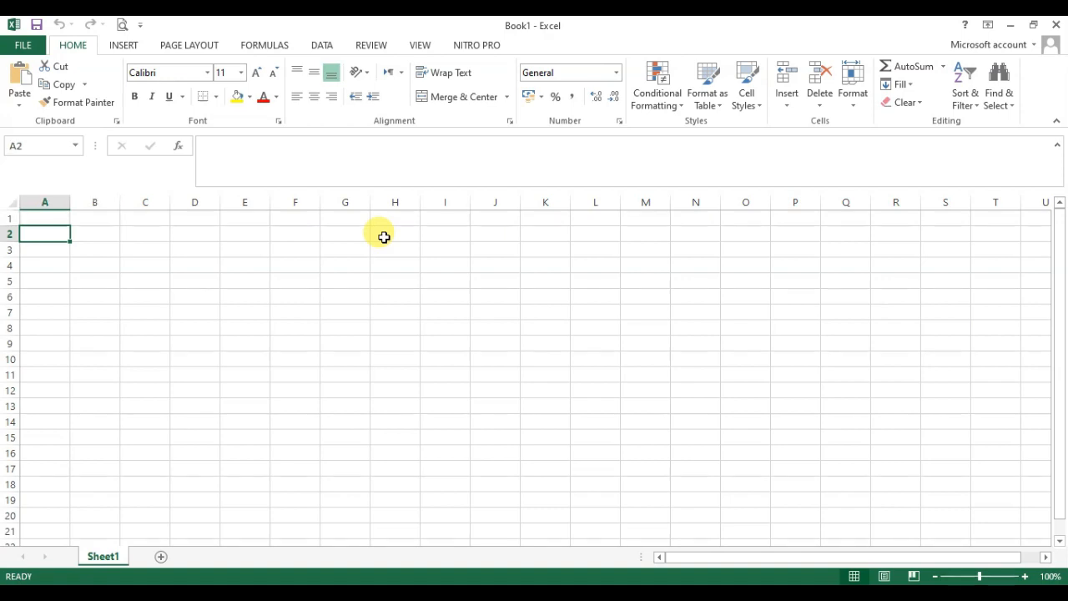
type("TABEL")
key("alt+Tab")
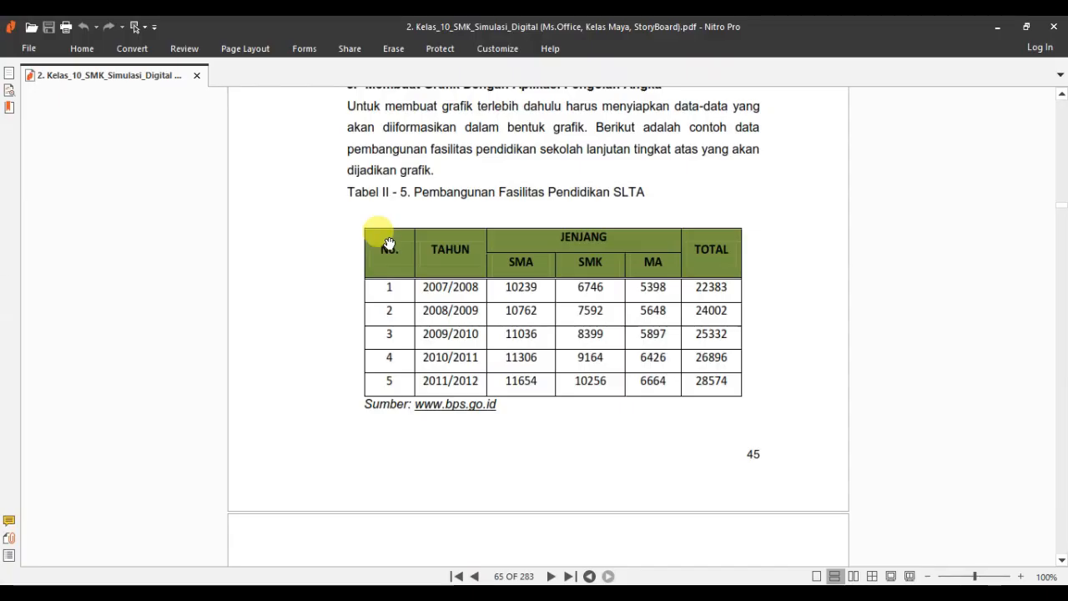
key("alt+Tab")
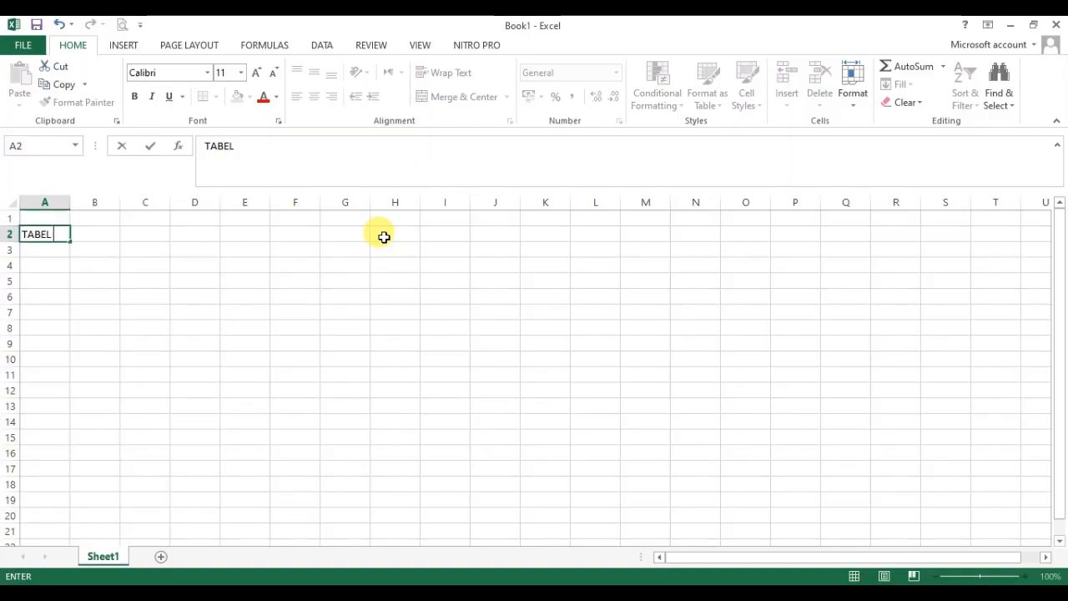
type("BEL PEMB")
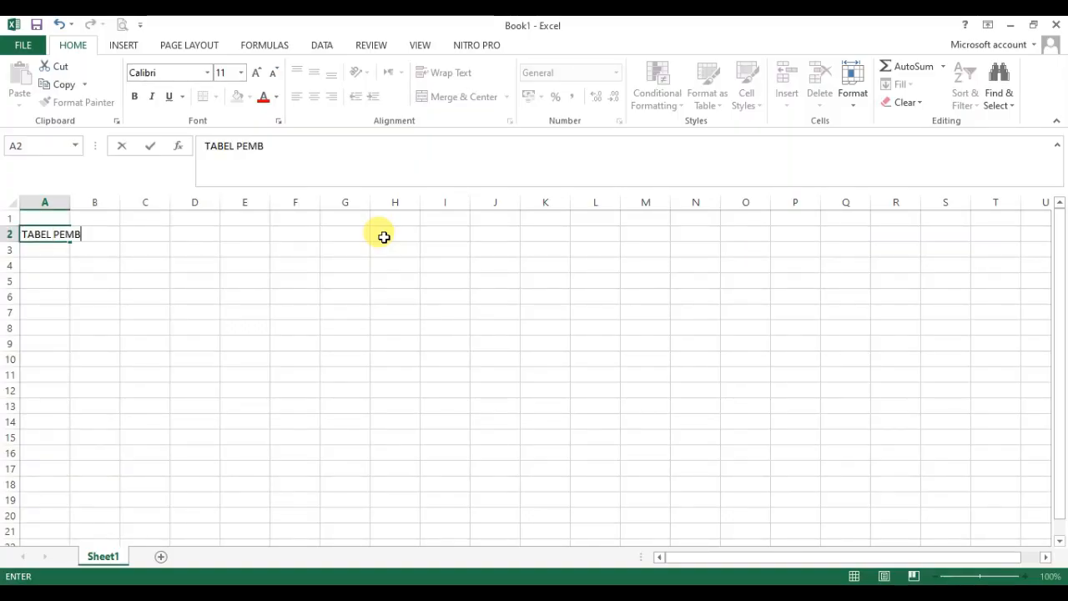
type("ANGUNAN F")
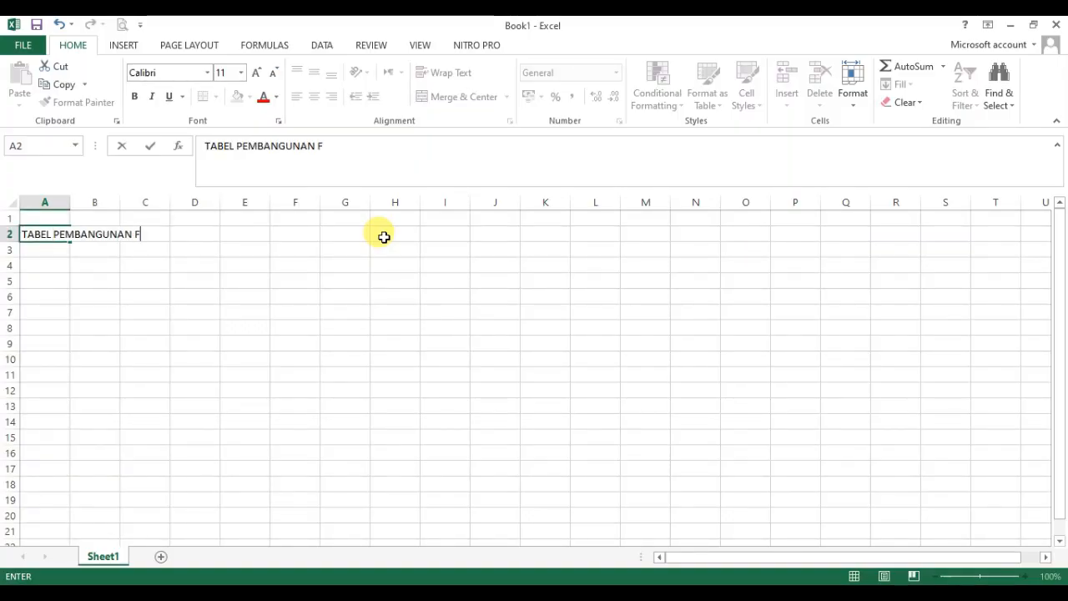
type("ASILITAS")
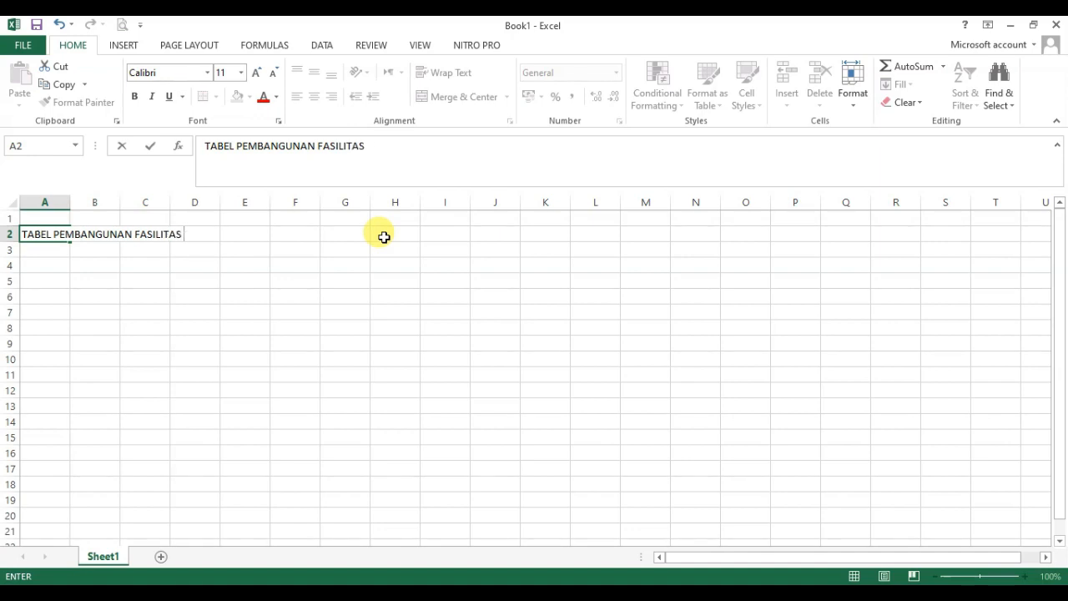
type(" PENDIDIKAN SL")
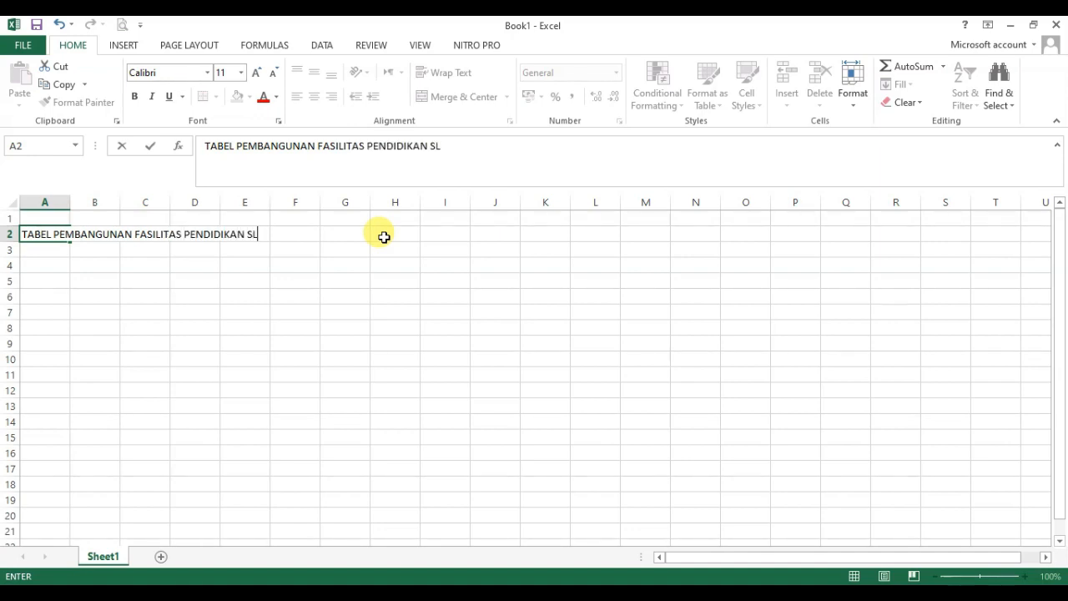
type("TA")
key("Return")
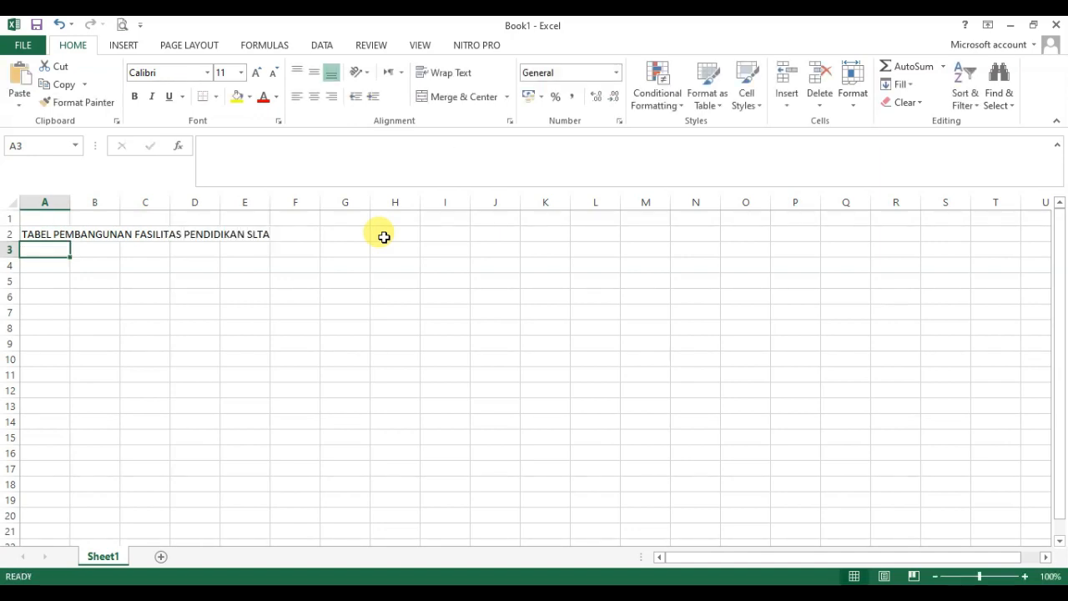
Step: Check the headings of the source table in the PDF and enter NO in A4 and TAHUN in B4
key("alt+Tab")
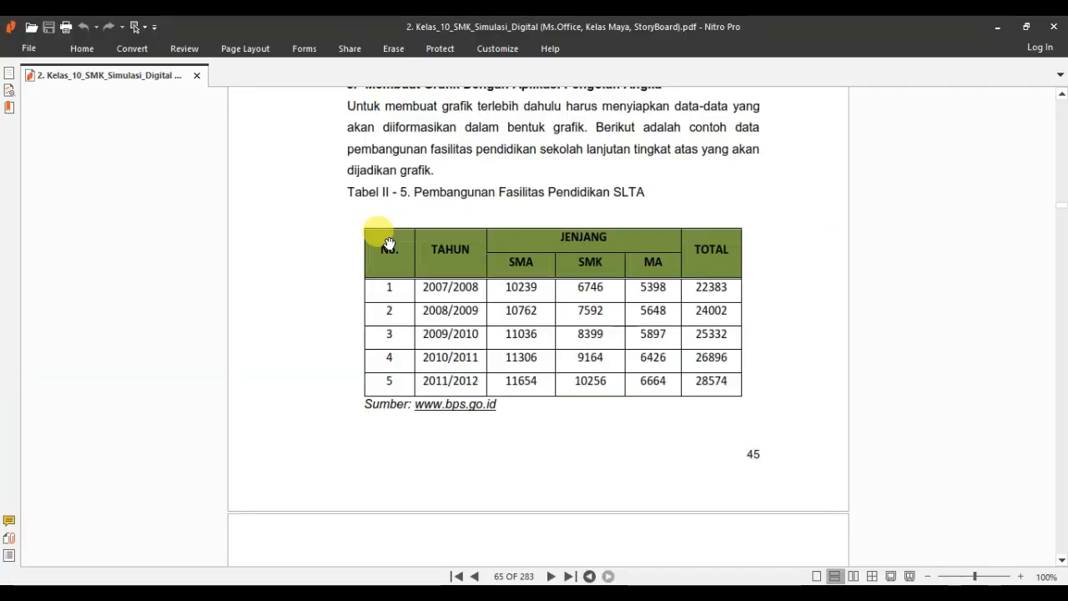
key("alt+Tab")
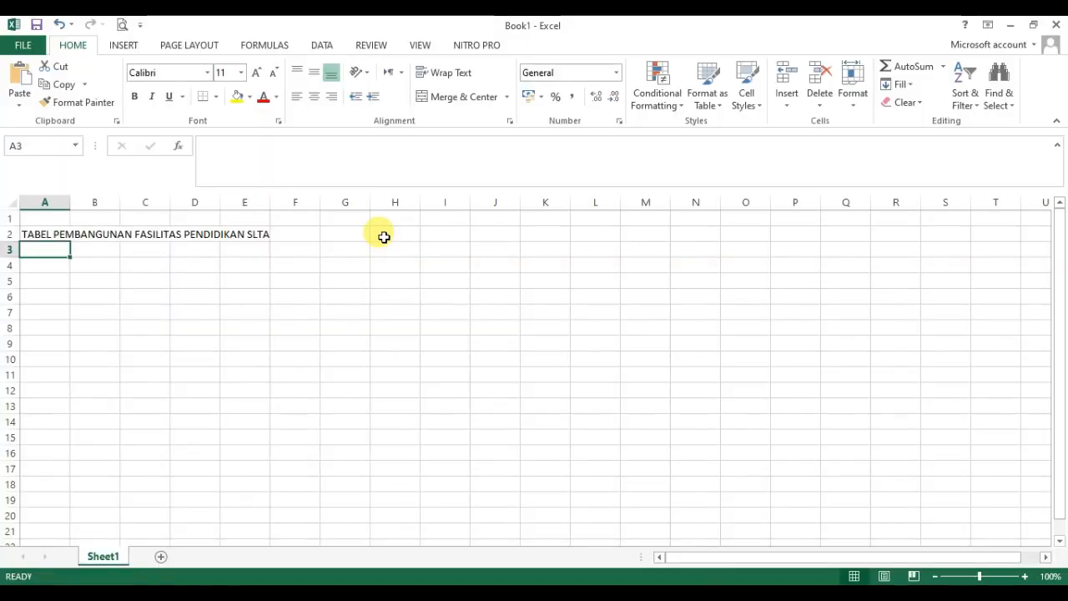
key("Down")
type("NO")
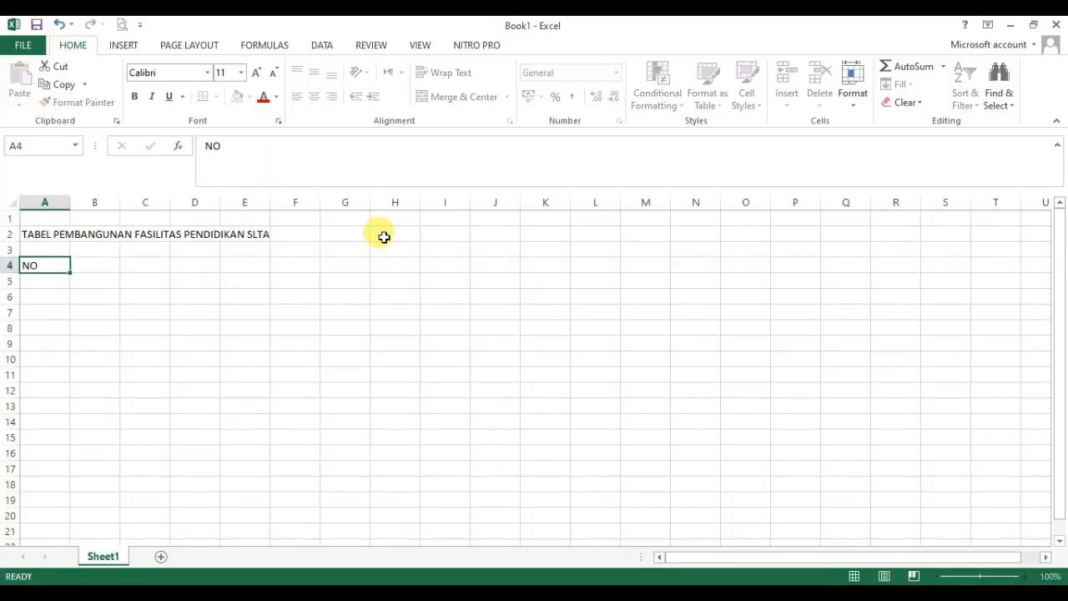
key("Tab")
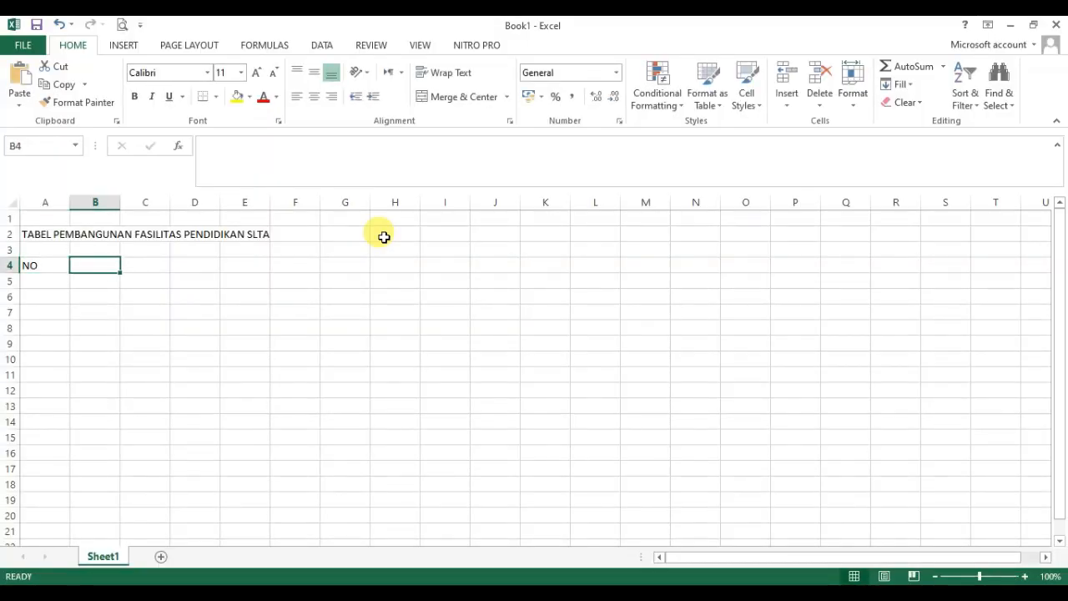
type("TAHUN")
key("Tab")
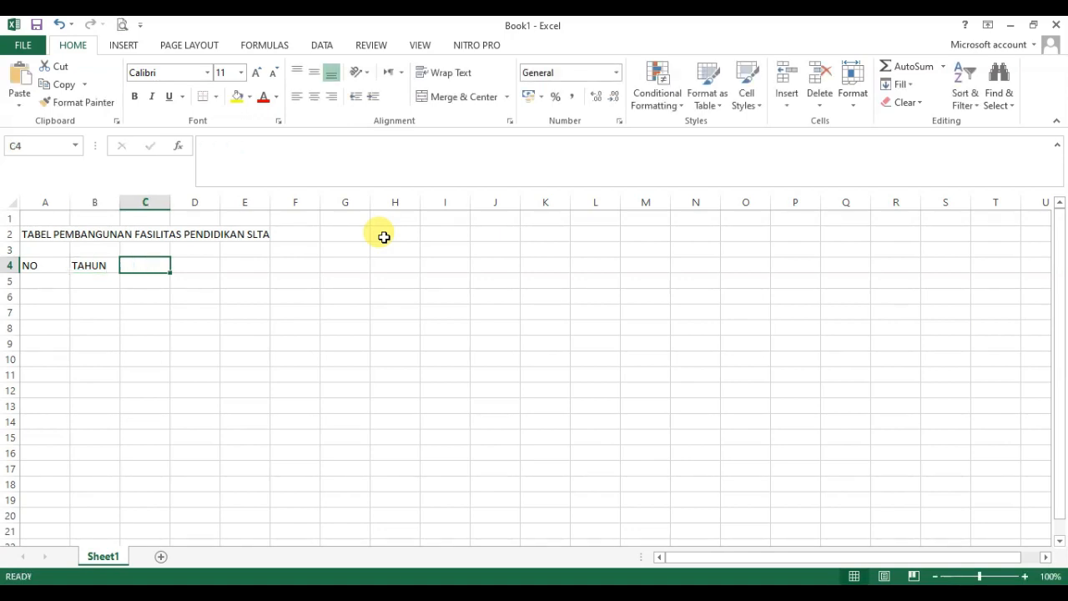
Step: Enter the headings JENJANG in C4 and TOTAL in F4, leaving D4 and E4 empty
type("JENJN")
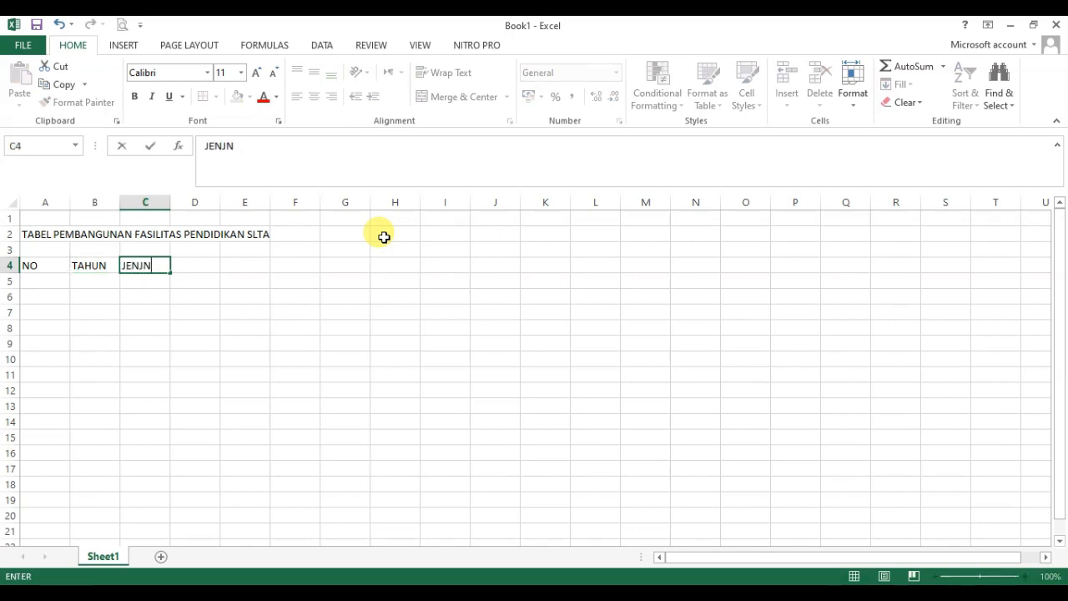
type("AG")
key("BackSpace")
key("BackSpace")
key("BackSpace")
type("ANG")
key("Tab")
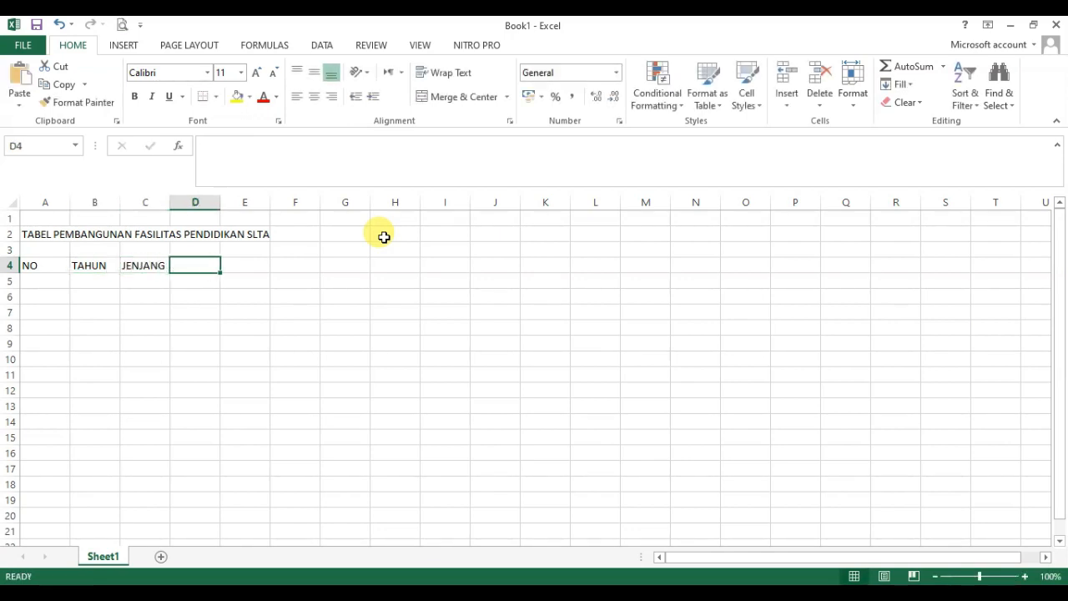
key("Tab")
Step: Enter the subheadings SMA, SMK and MA in cells C5 to E5, under JENJANG
key("Tab")
type("T")
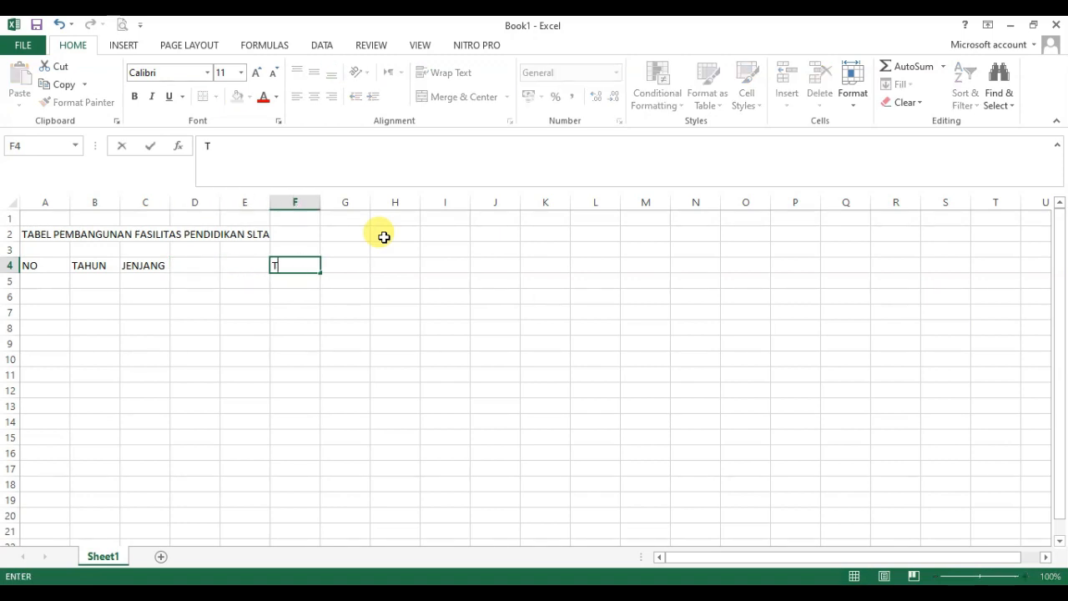
type("OTAL")
key("Return")
key("Tab")
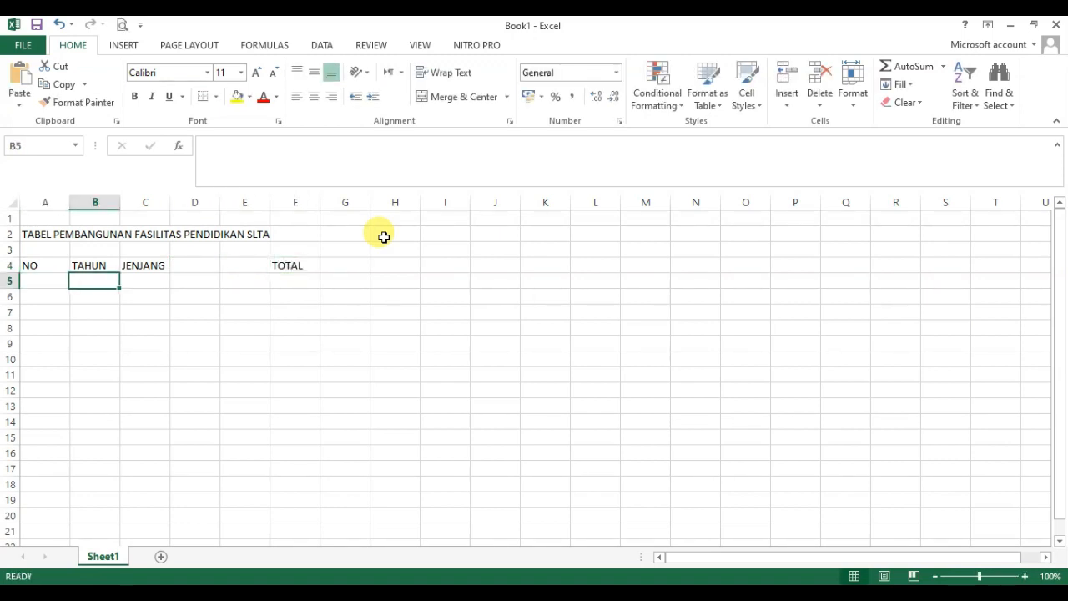
key("Tab")
type("SM")
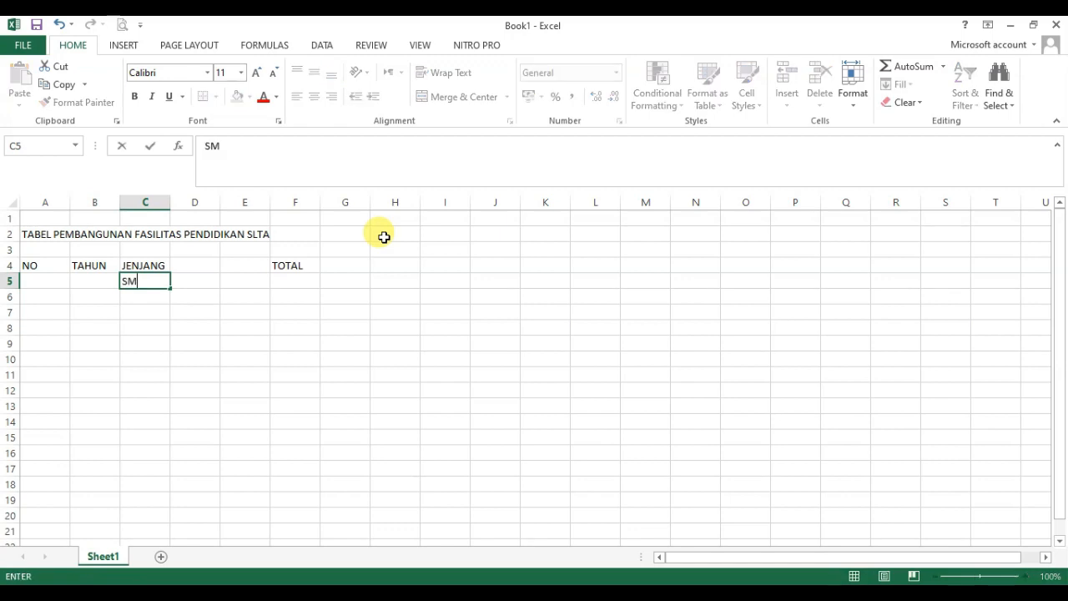
key("Tab")
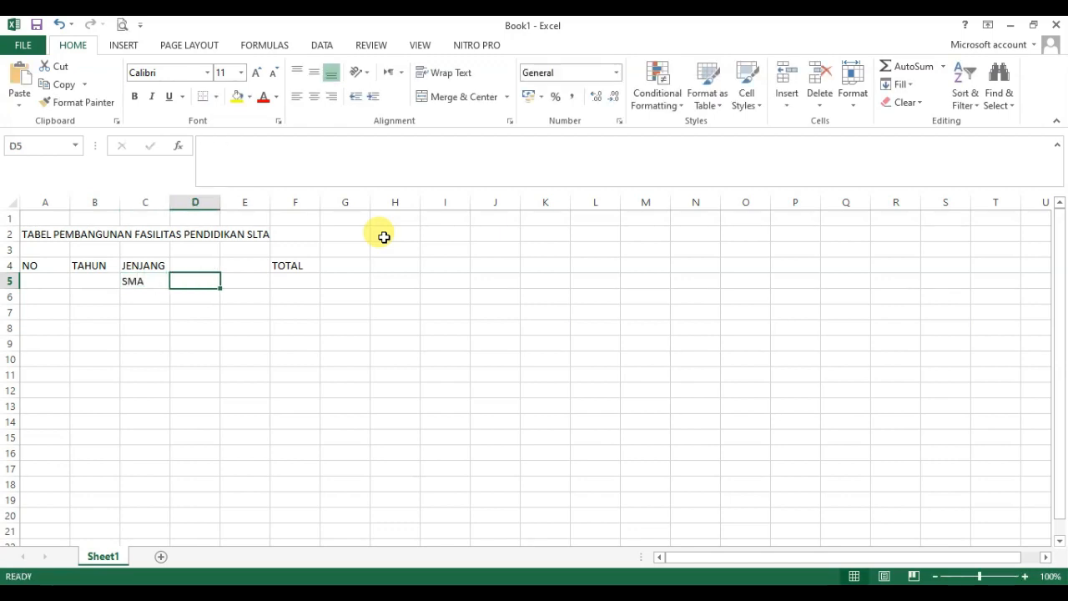
type("SMK")
key("Tab")
type("M")
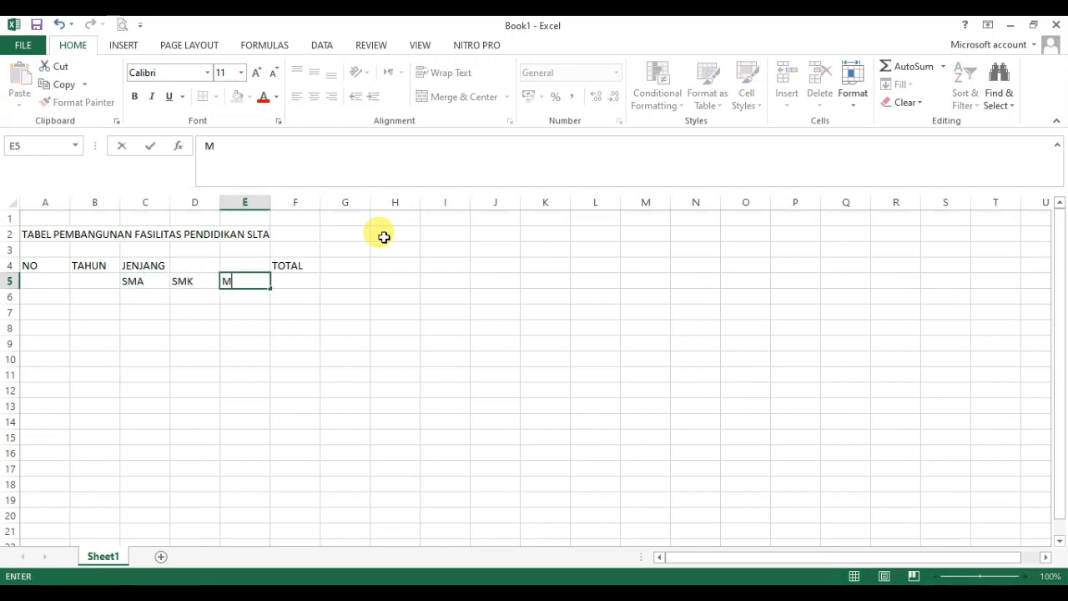
type("A")
key("Return")
Step: Merge and center the NO heading over A4:A5 and the TAHUN heading over B4:B5
key("Up")
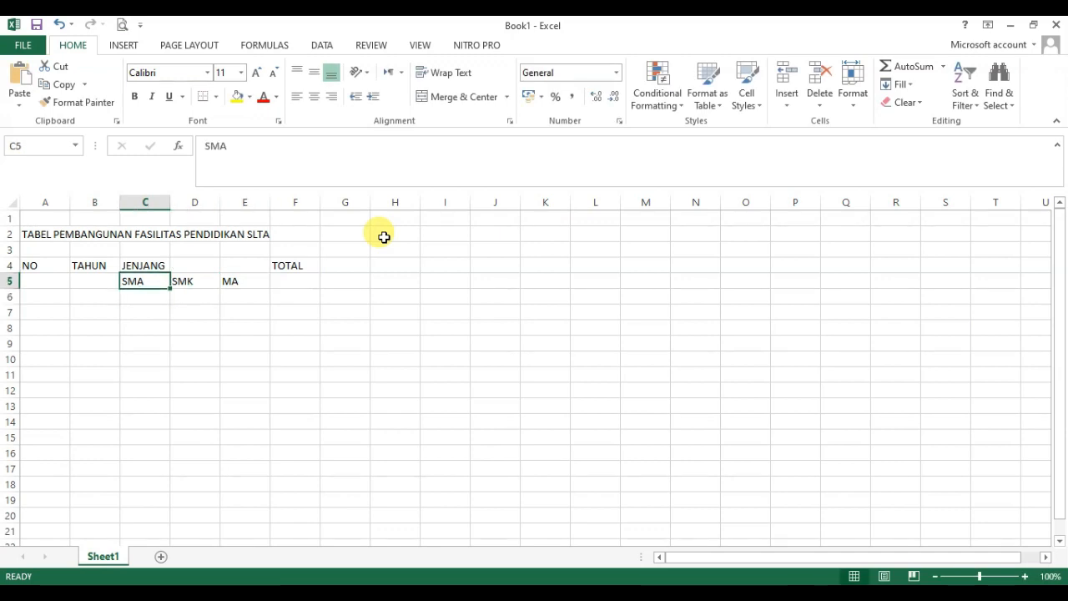
key("Left")
key("Up")
key("Left")
key("shift+Down")
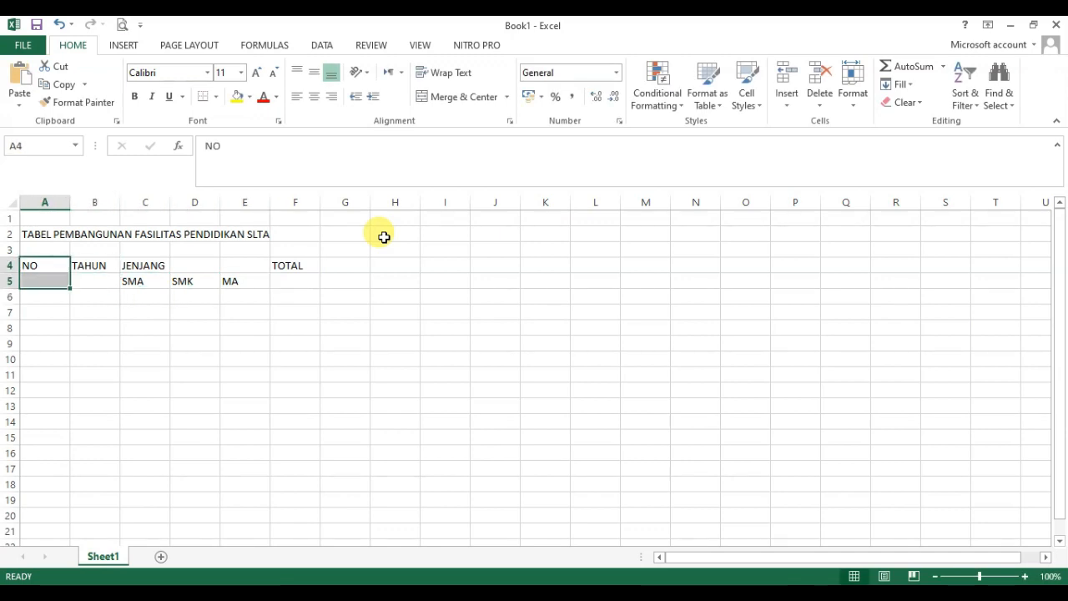
left_click(451, 97)
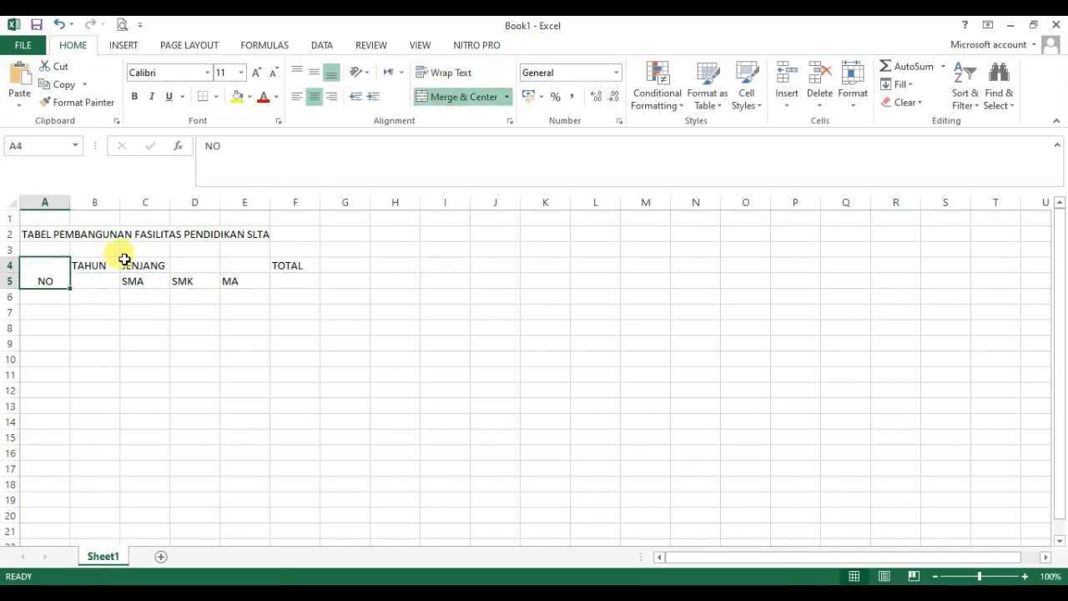
left_click_drag(108, 265, 105, 276)
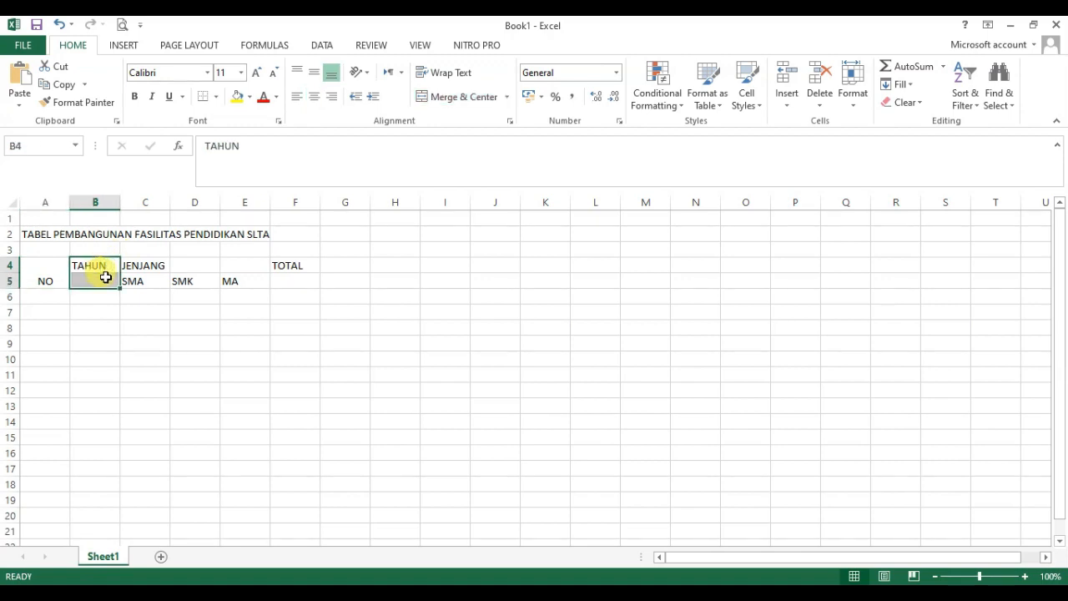
left_click(457, 99)
Step: Merge and center the JENJANG heading across C4:E4 and the TOTAL heading over F4:F5
left_click_drag(148, 267, 251, 268)
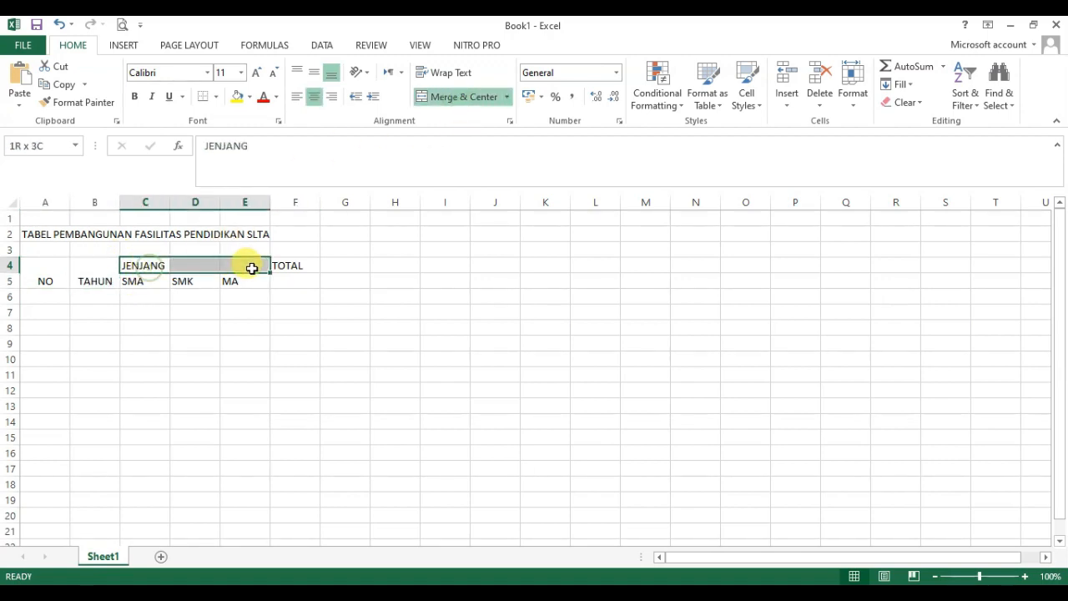
left_click(460, 97)
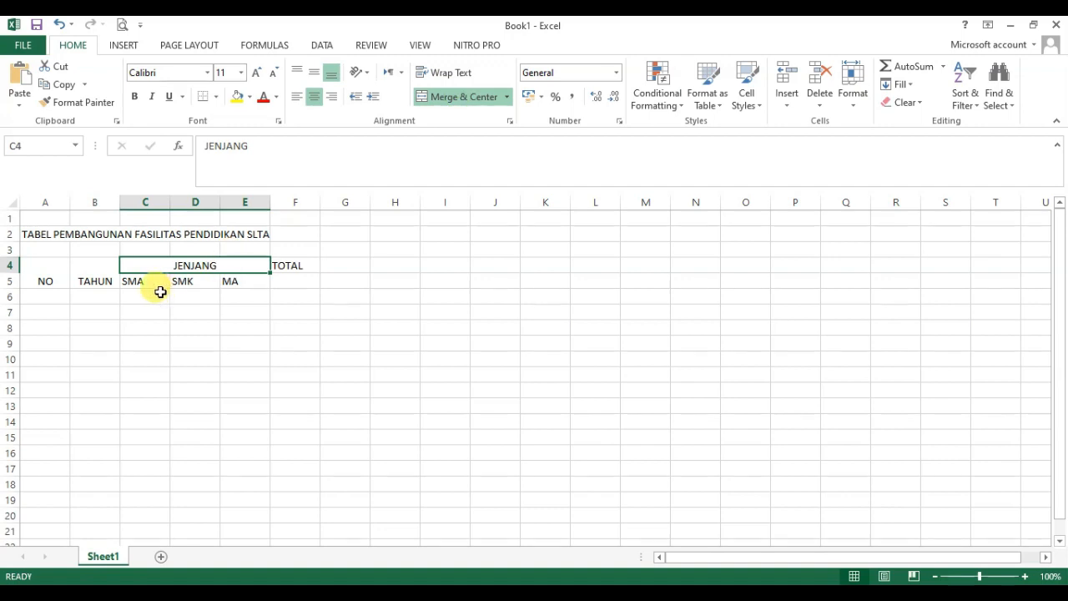
left_click_drag(298, 266, 302, 276)
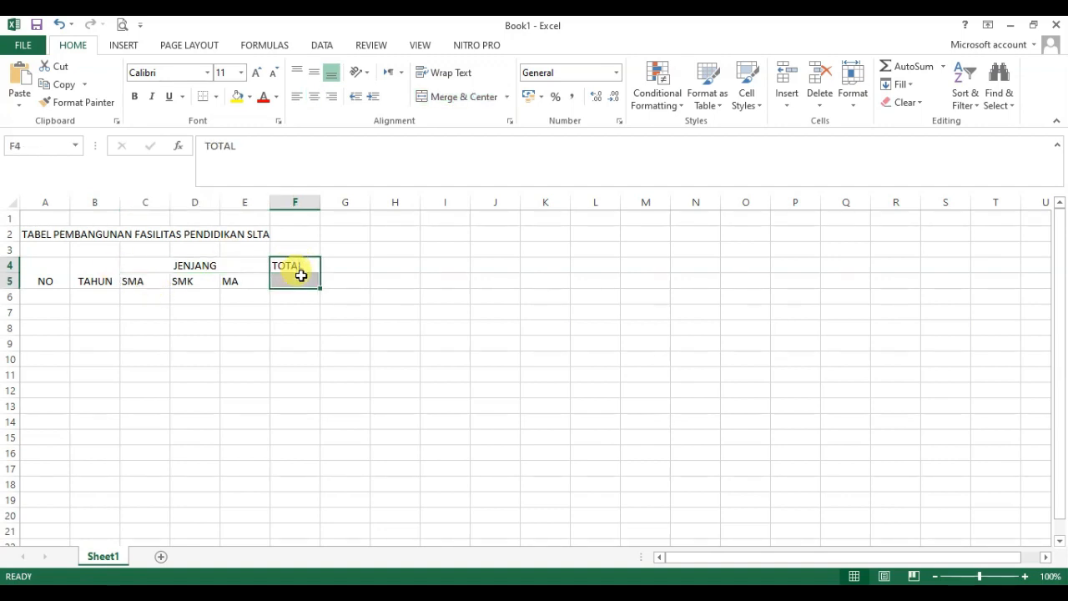
left_click(457, 97)
Step: Center the header cells A4:F5 both vertically and horizontally, and apply all borders to them
left_click_drag(39, 275, 293, 263)
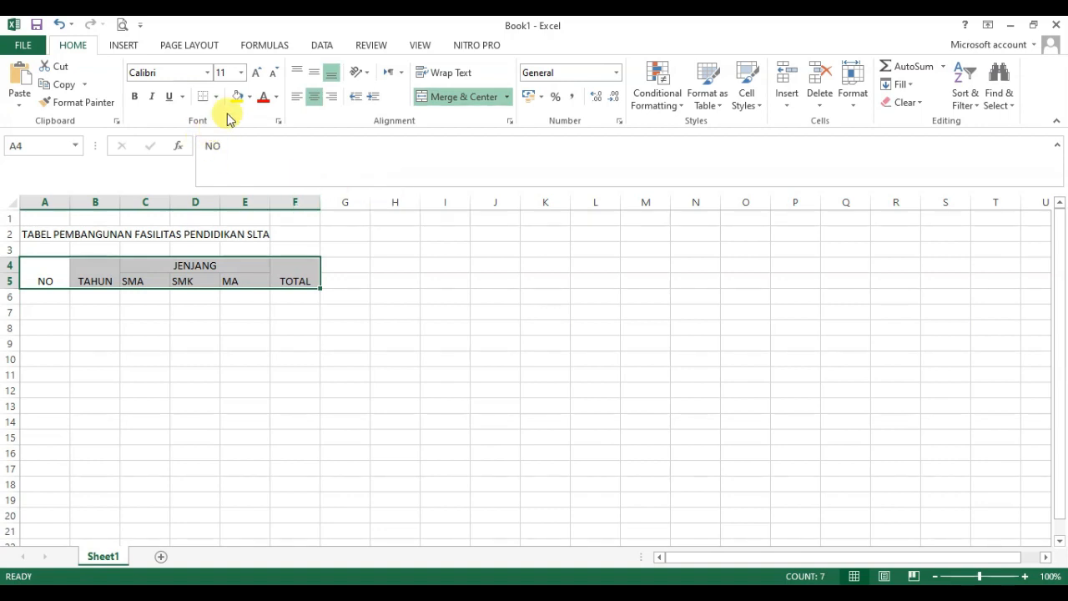
left_click(316, 74)
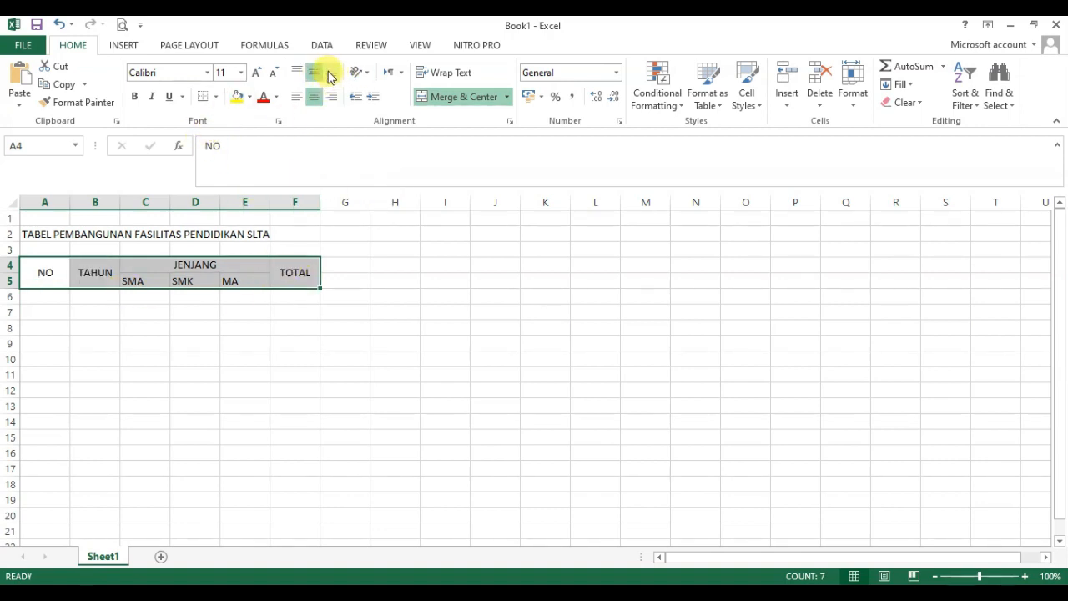
left_click(331, 74)
left_click(315, 74)
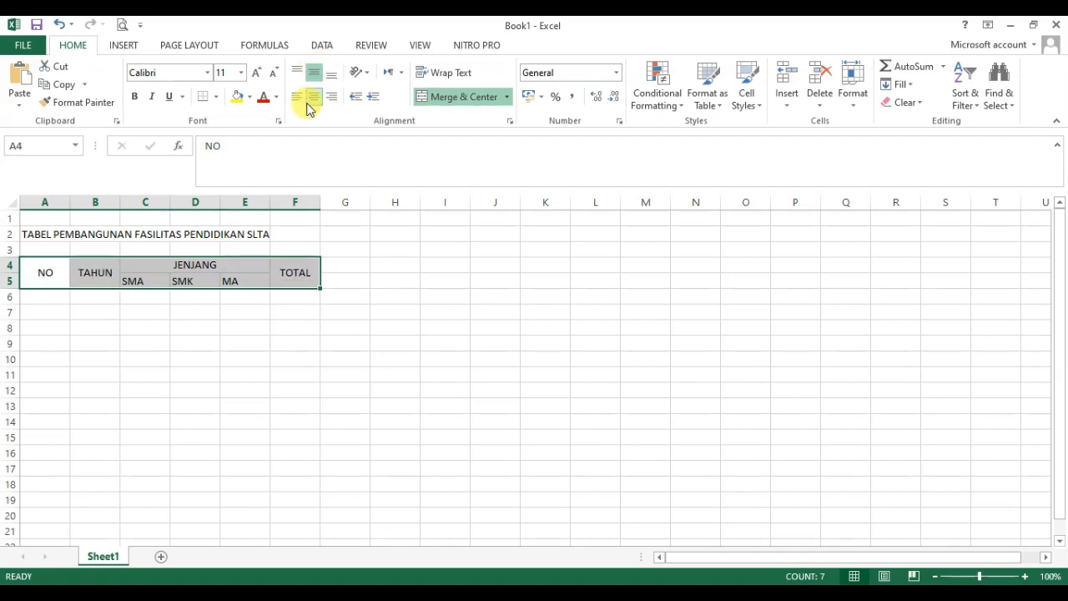
left_click(314, 98)
left_click(315, 98)
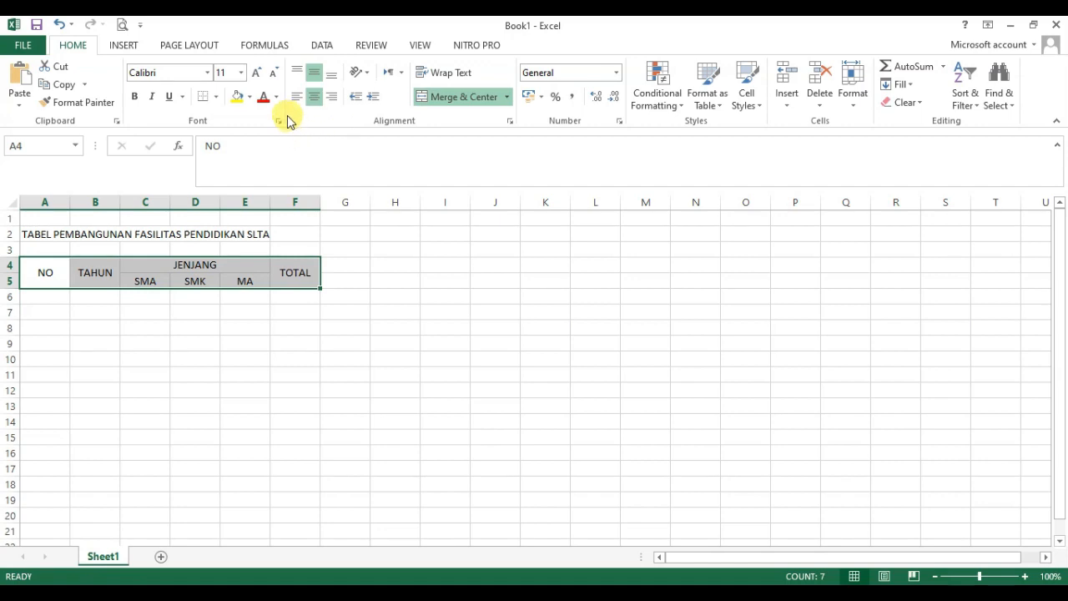
left_click(217, 97)
left_click(240, 228)
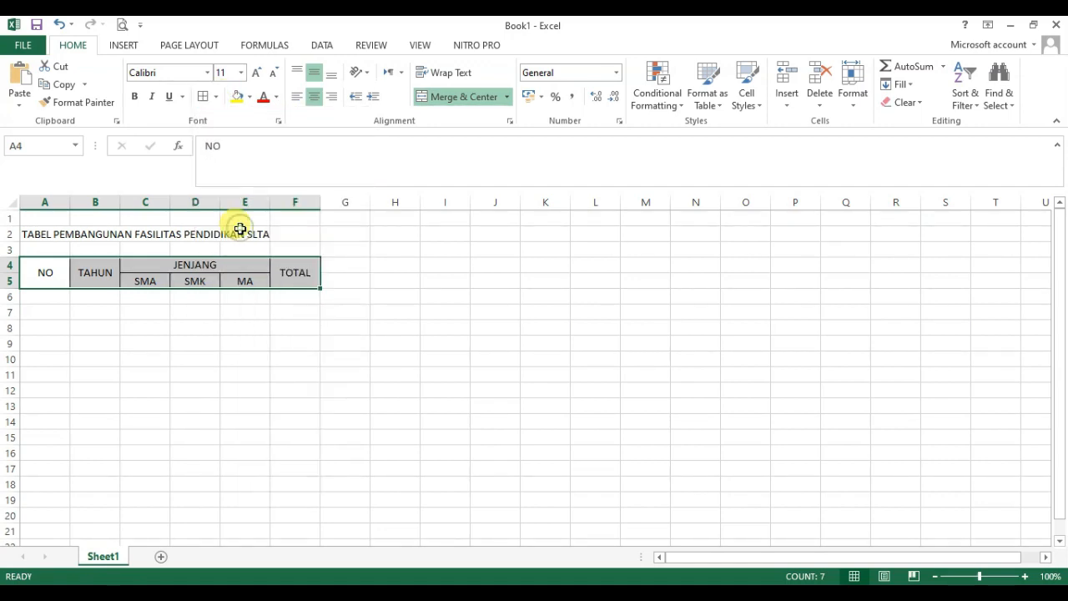
Step: Merge and center the table title across A2:F2
left_click(297, 293)
left_click_drag(31, 230, 291, 234)
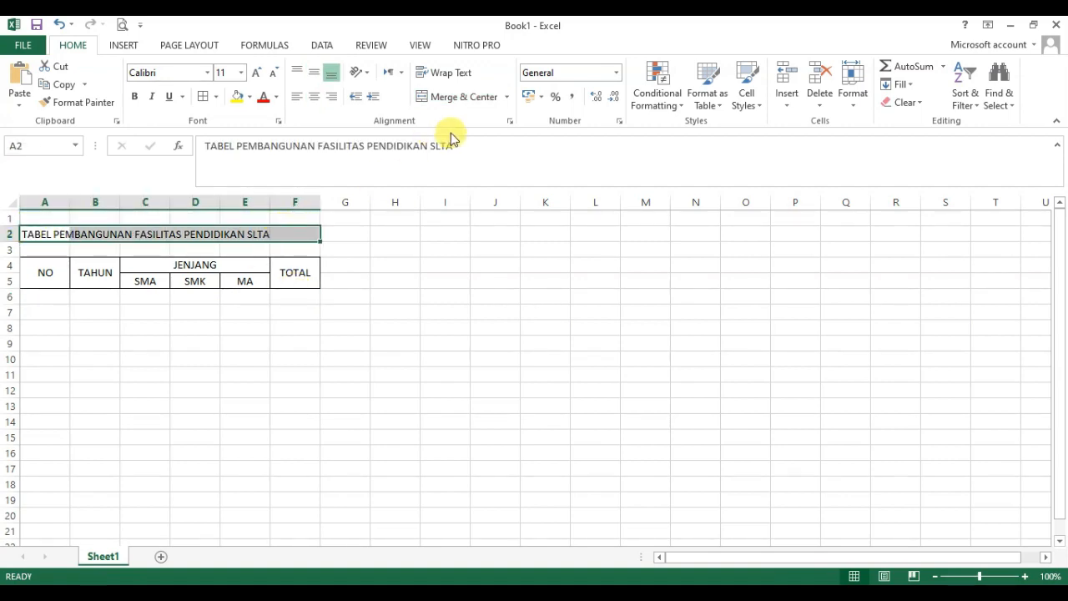
left_click(464, 96)
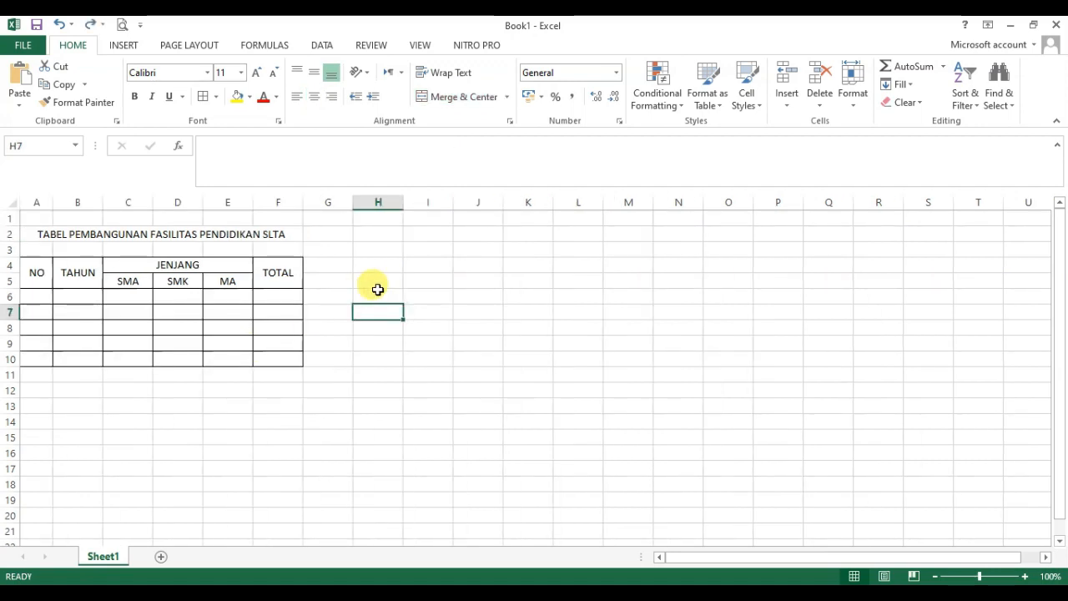
Step: Number the table rows 1 to 5 in cells A6:A10 and center the numbers horizontally
left_click(40, 299)
type("1")
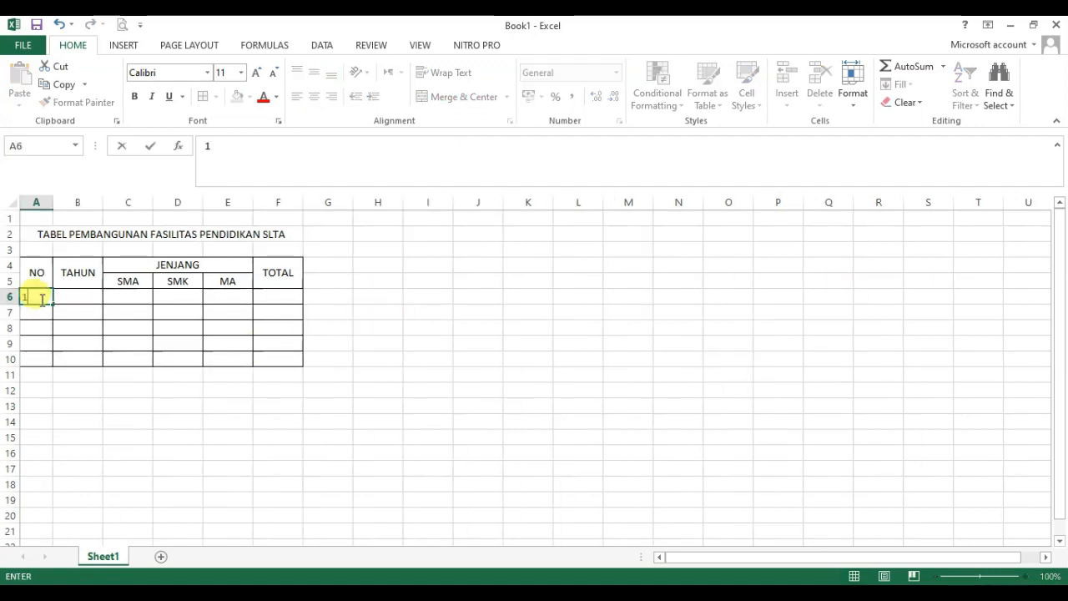
key("Return")
type("2")
key("ctrl+Return")
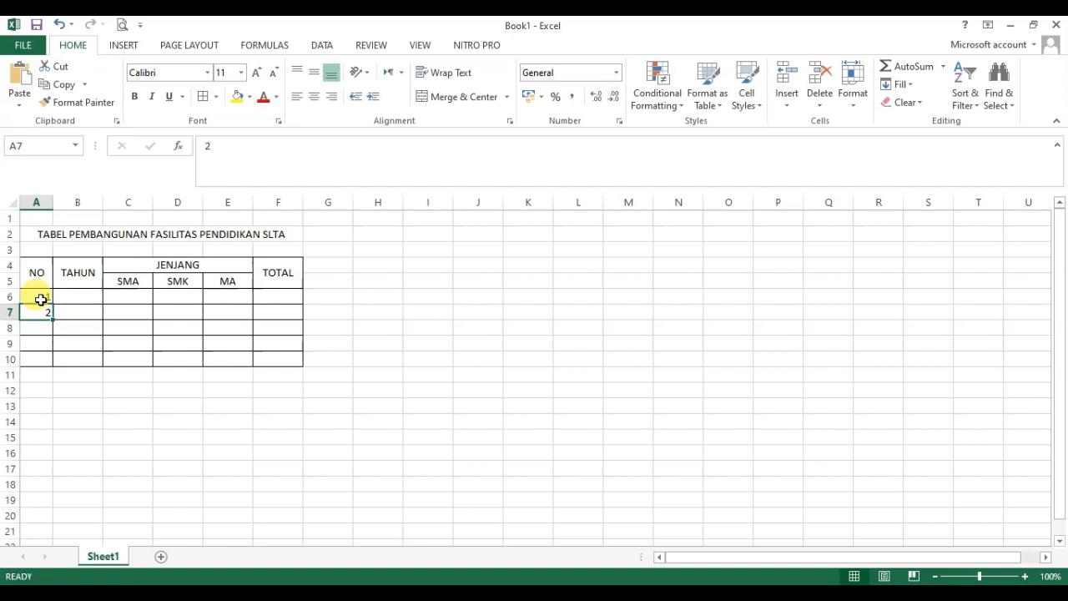
left_click_drag(40, 299, 47, 365)
left_click(316, 98)
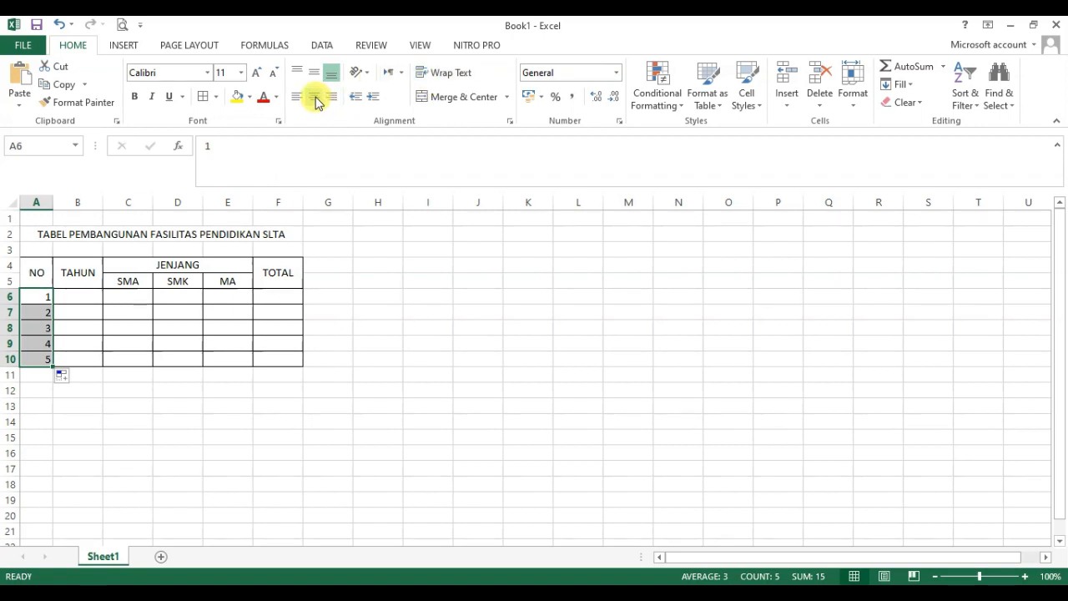
Step: Enter the school years 2015/2016 through 2019/2020 in cells B6:B10, under TAHUN
left_click(86, 297)
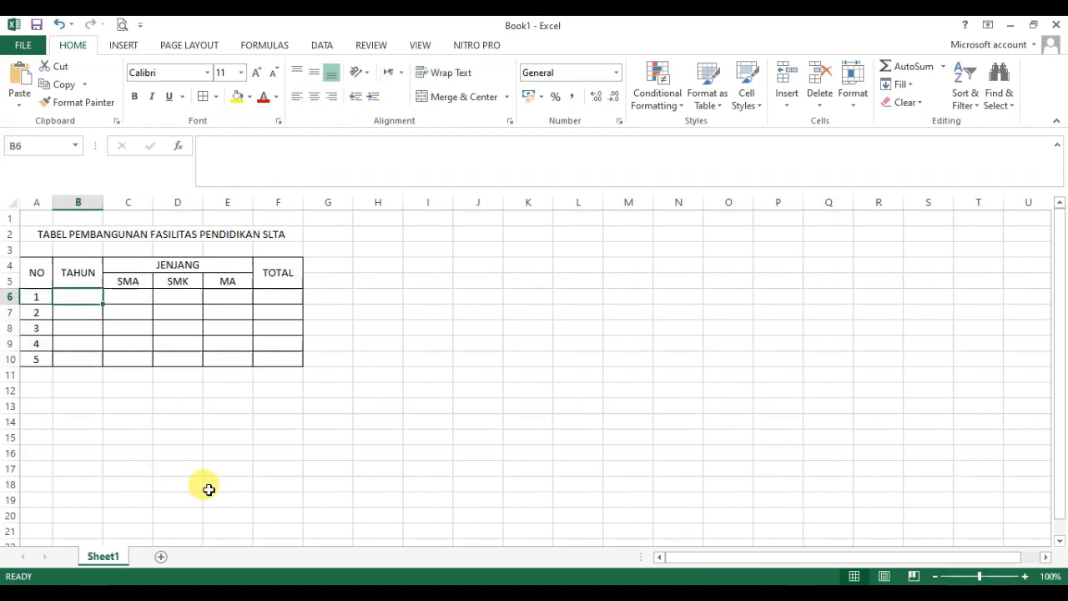
type("2015")
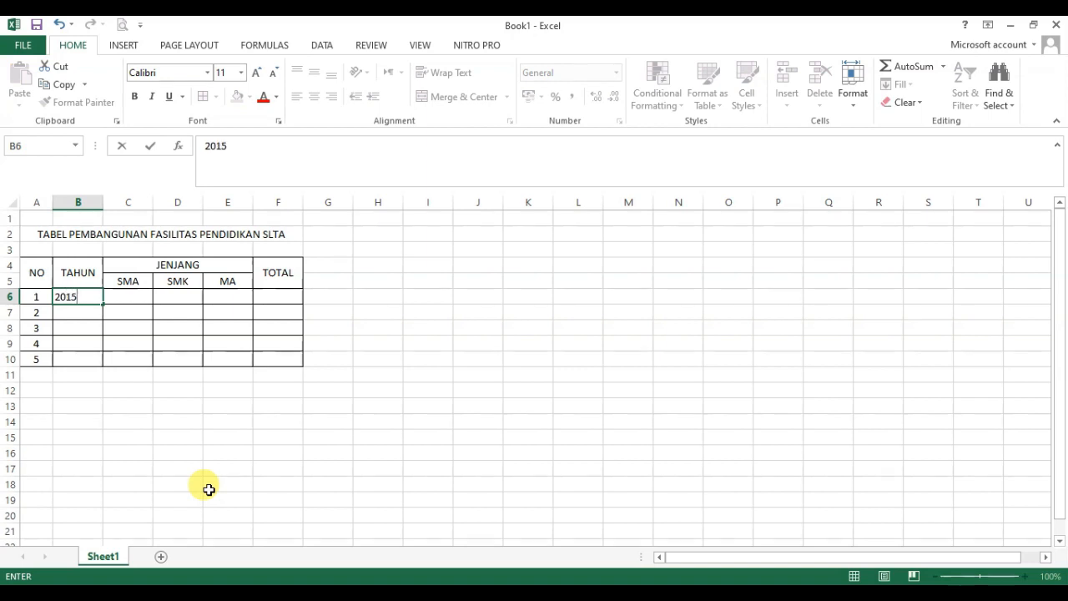
type("/2016")
key("Return")
type("2016")
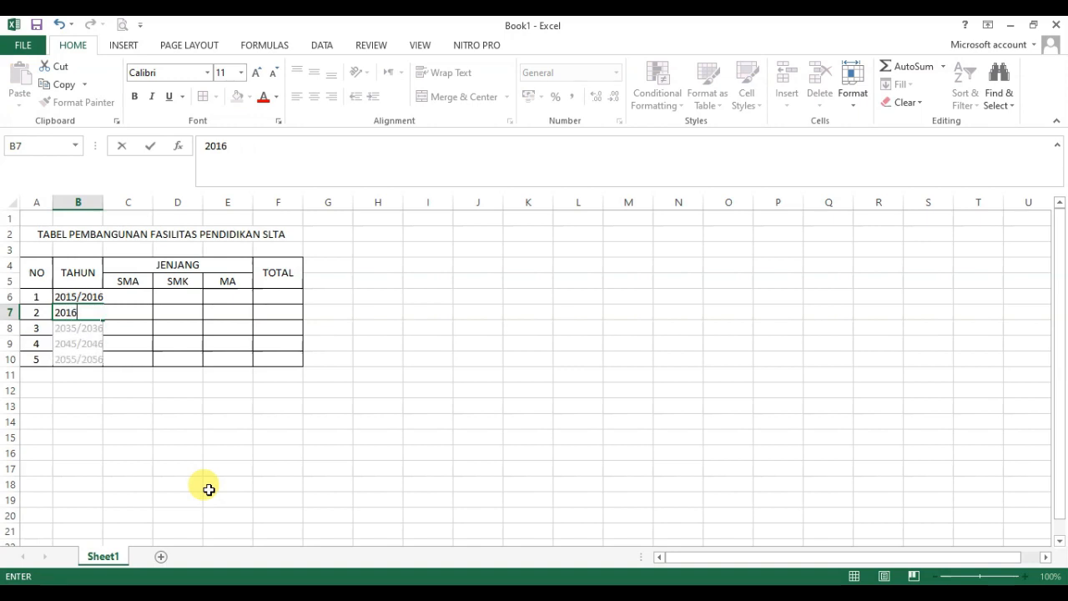
type("/20")
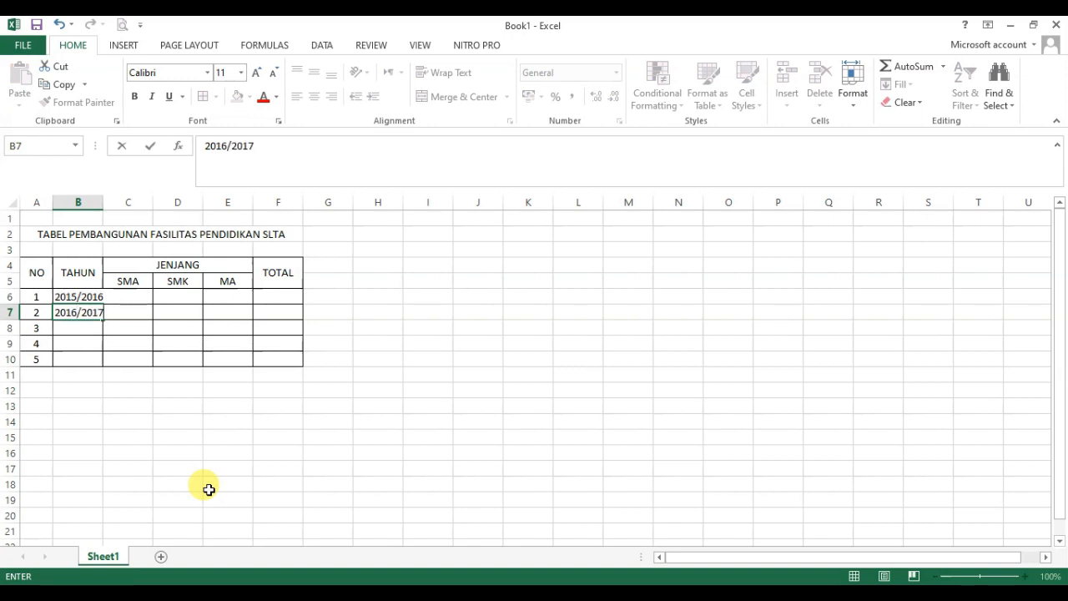
type("17")
key("Return")
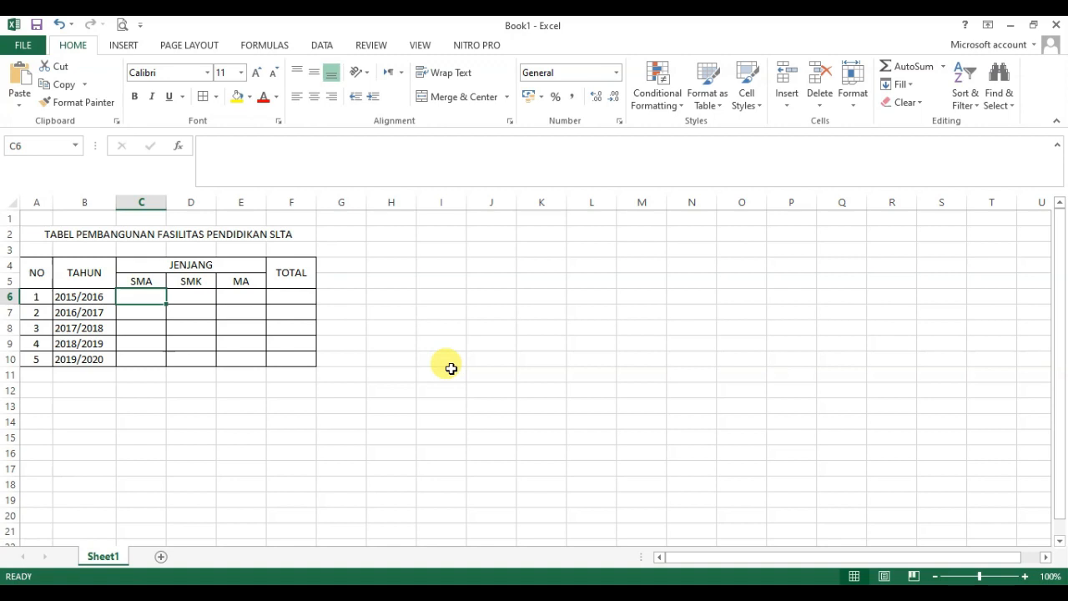
Step: Enter the formula =RANDBETWEEN(1500;2500) in cell C6, under SMA
type("=")
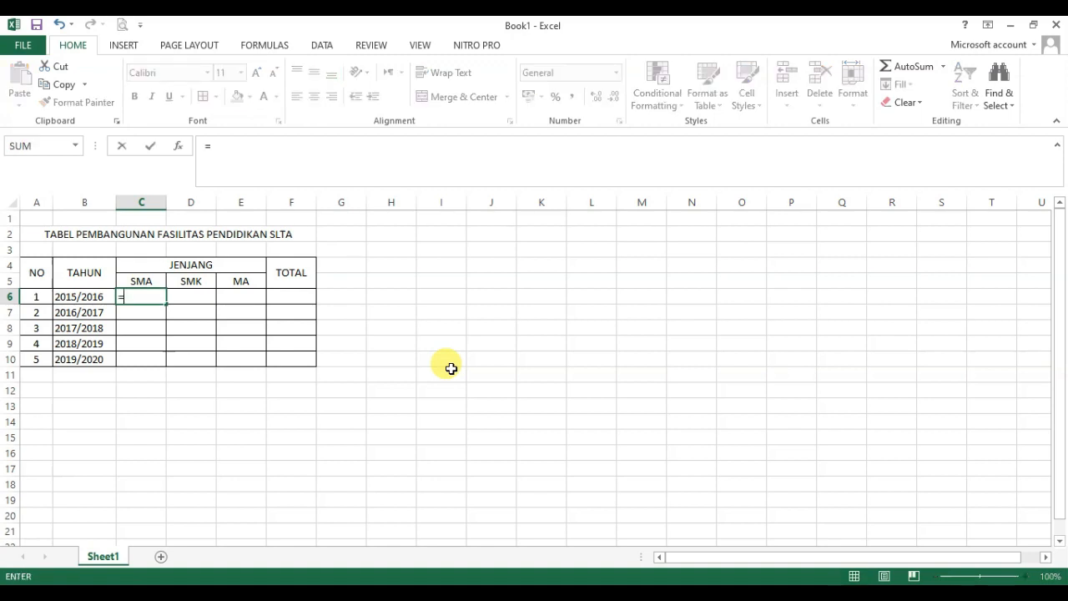
type("RAND")
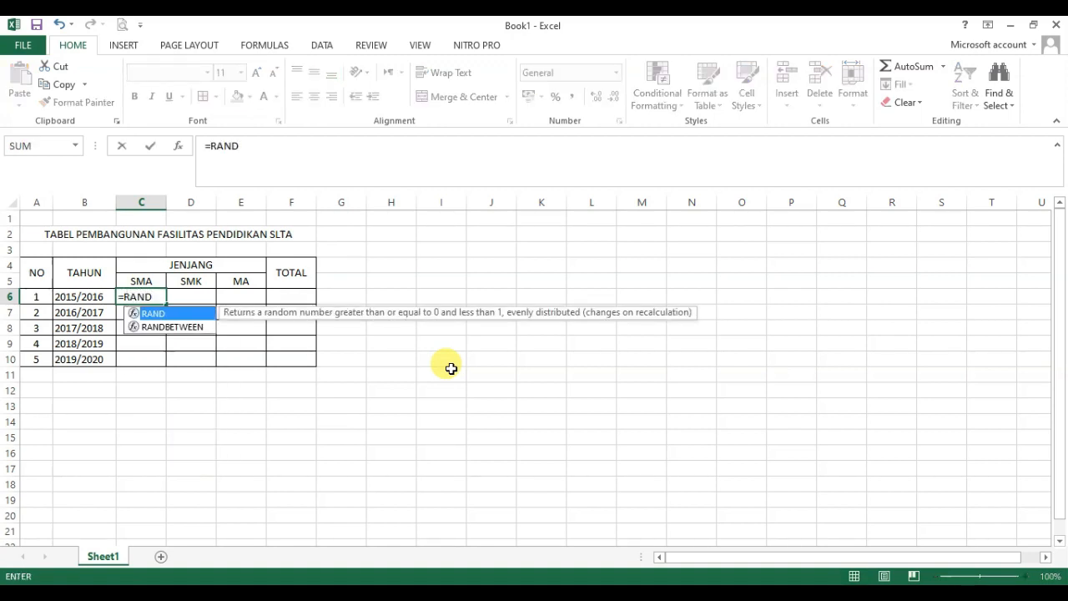
double_click(173, 326)
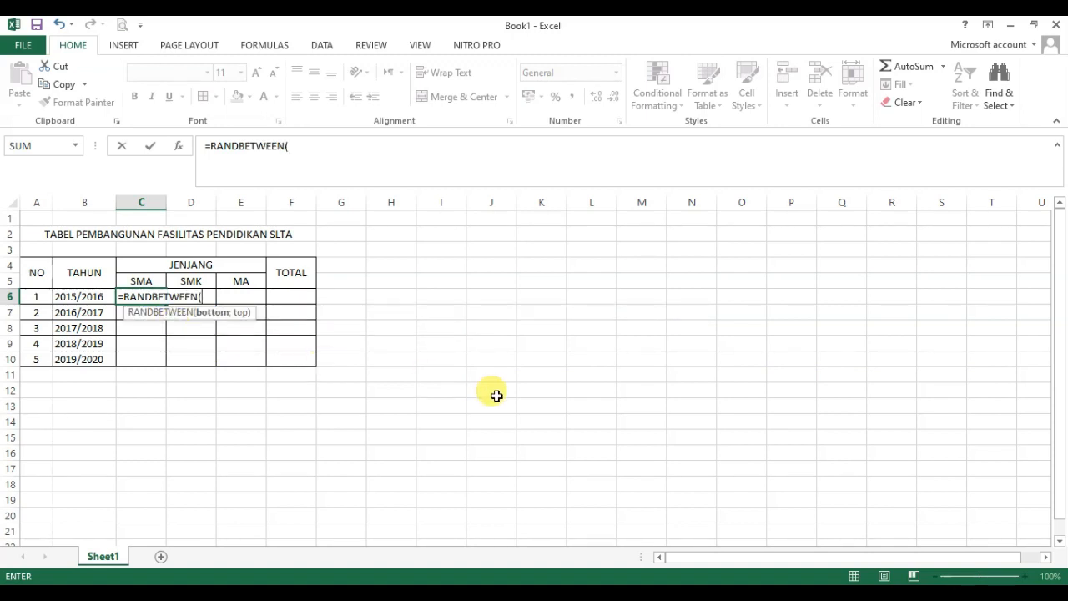
type("1500;2500")
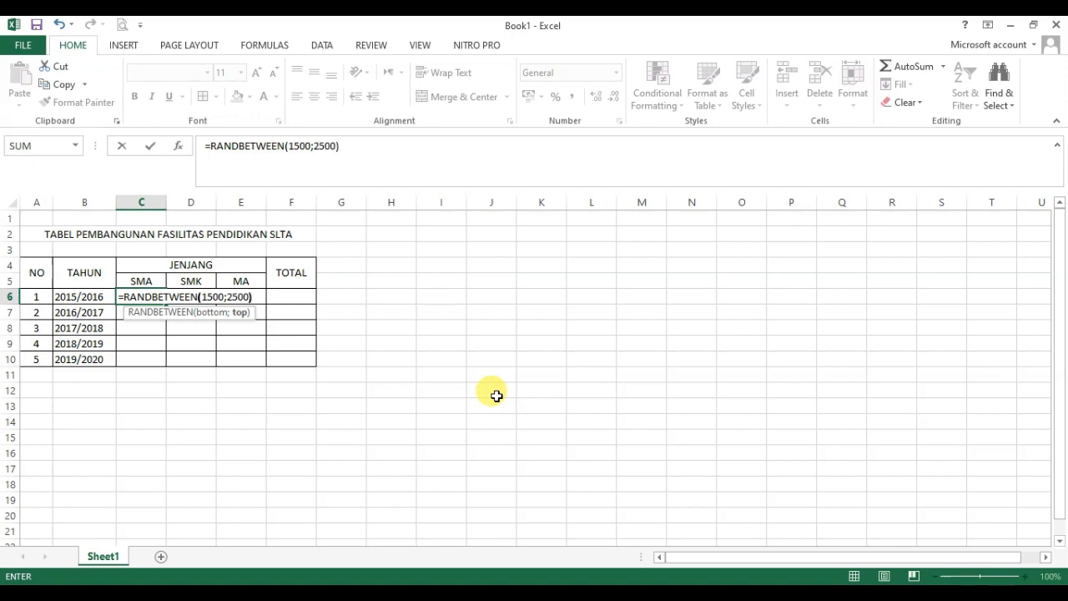
key("Return")
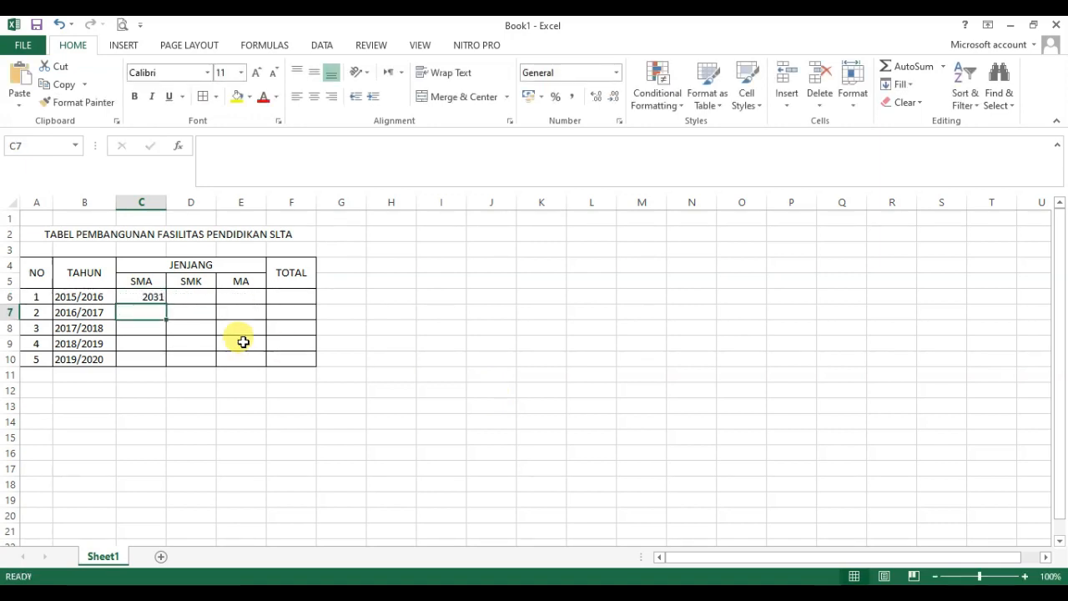
Step: Fill the random-number formula from C6 across the SMA, SMK and MA cells C6:E10
left_click(143, 299)
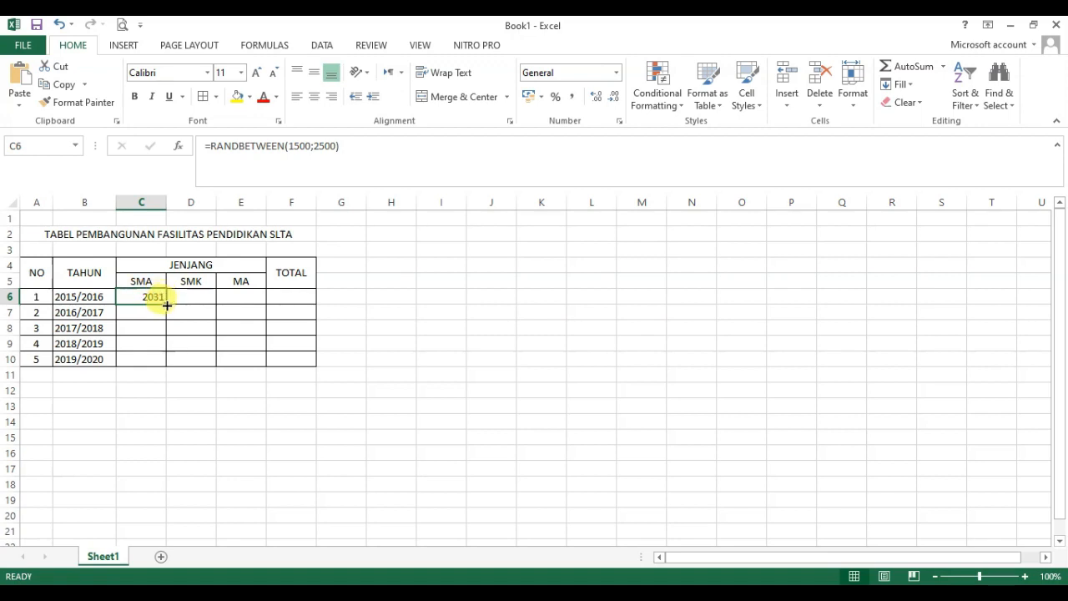
left_click_drag(167, 305, 266, 365)
left_click(398, 334)
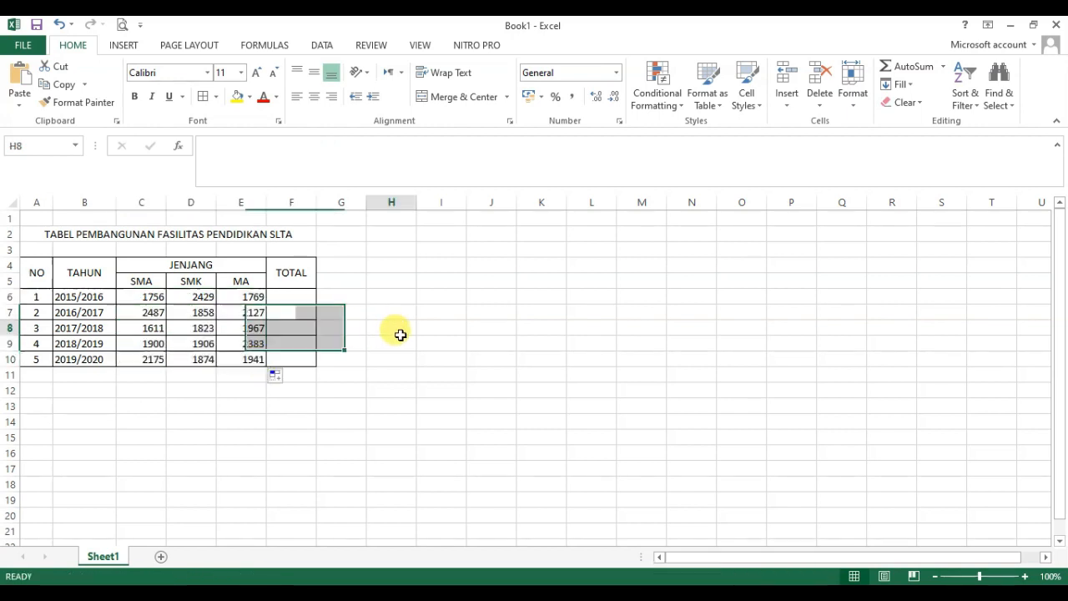
Step: Enter the formula =SUM(C6:E6) in cell F6, under TOTAL
left_click(295, 296)
type("=")
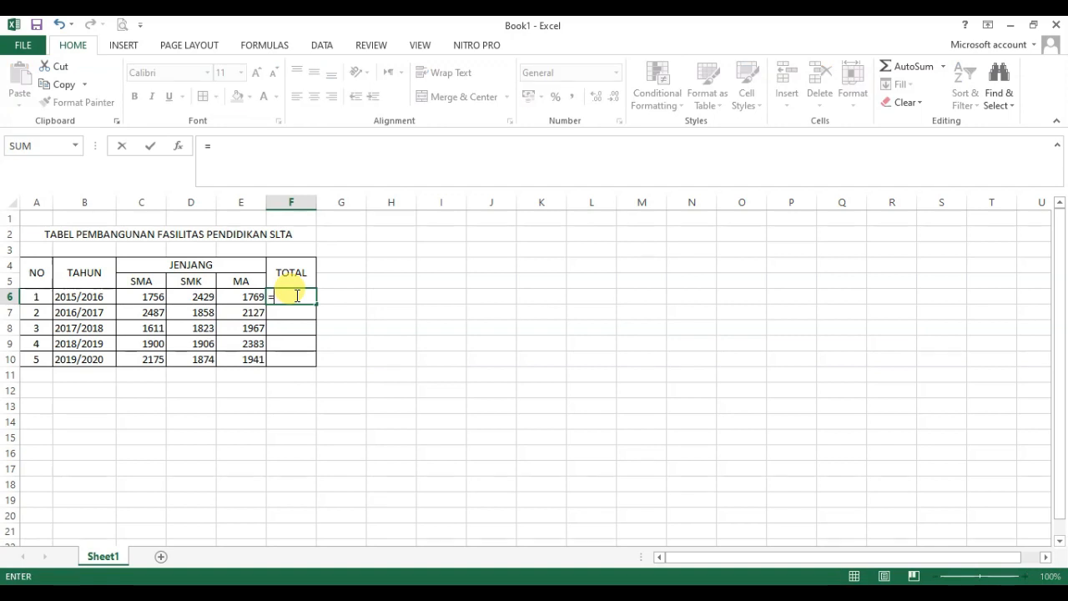
type("SUM(")
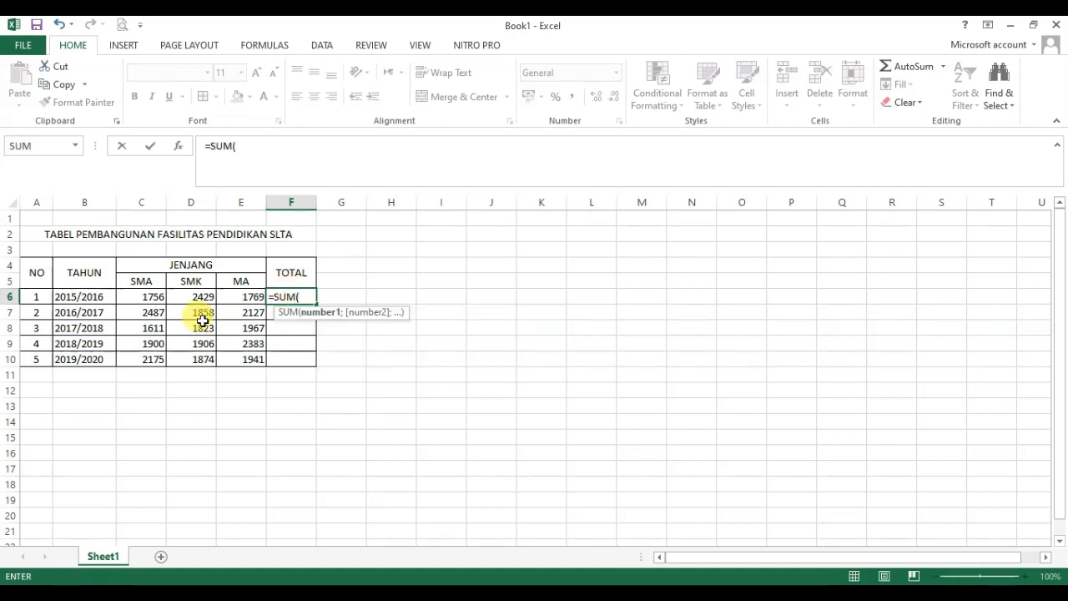
left_click_drag(142, 296, 234, 297)
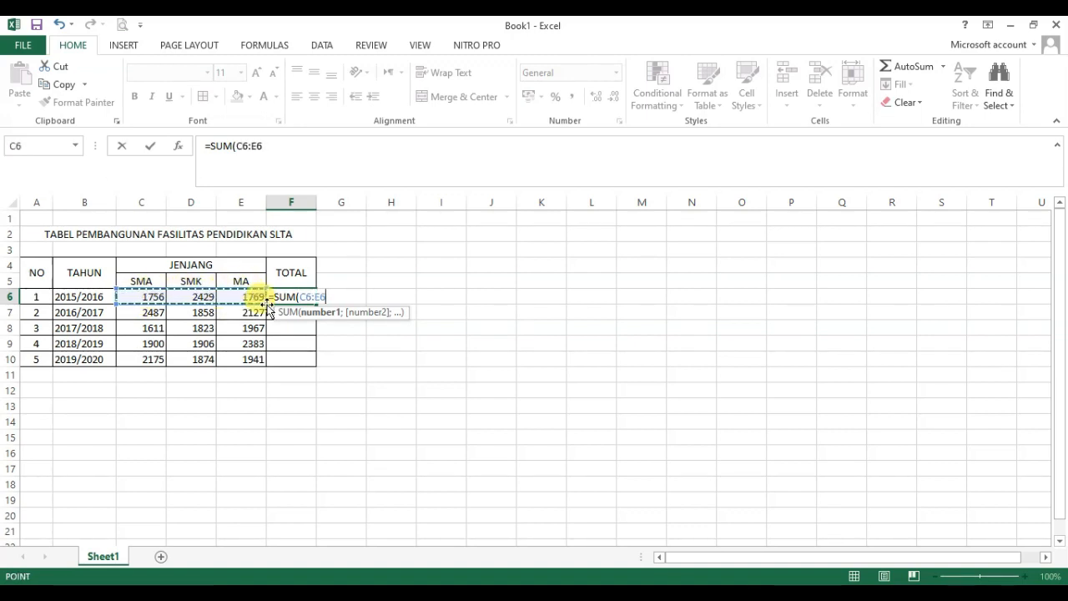
type(")")
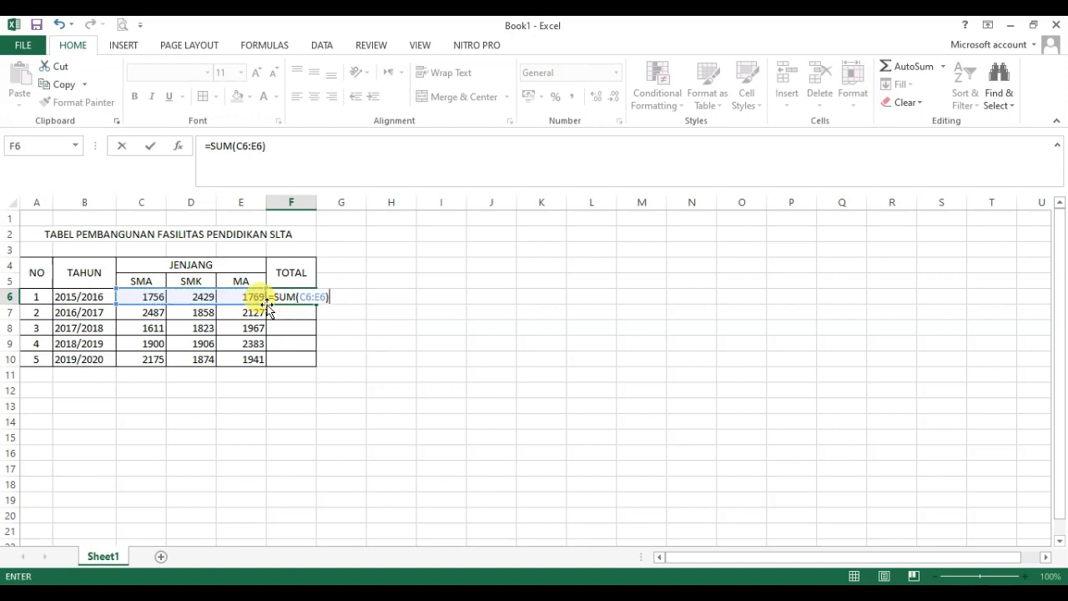
key("Return")
Step: Fill the SUM formula from F6 down to F10
left_click(311, 299)
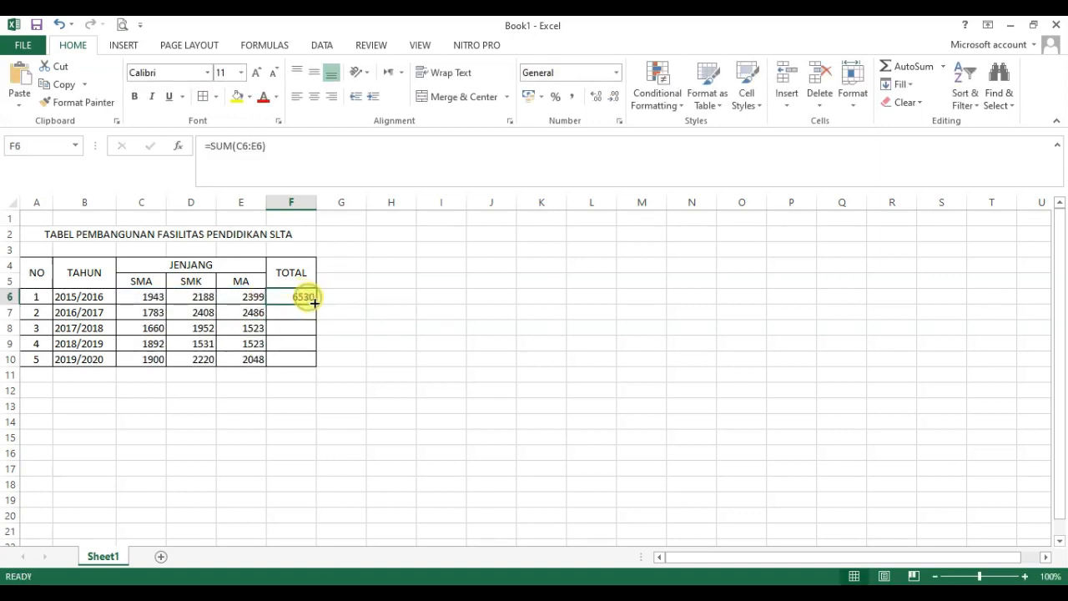
left_click_drag(314, 303, 313, 365)
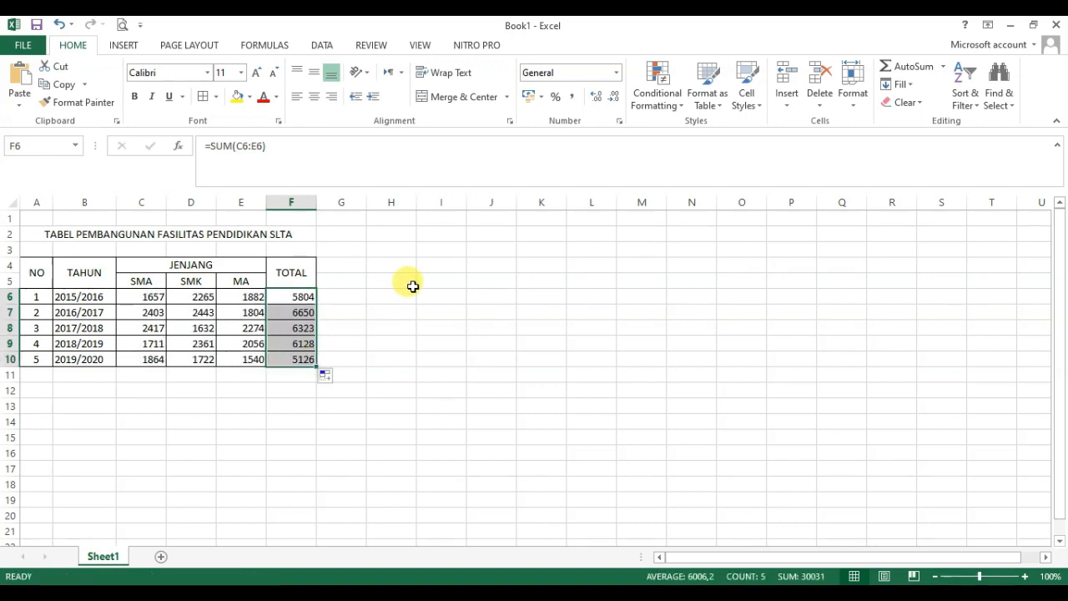
left_click(413, 287)
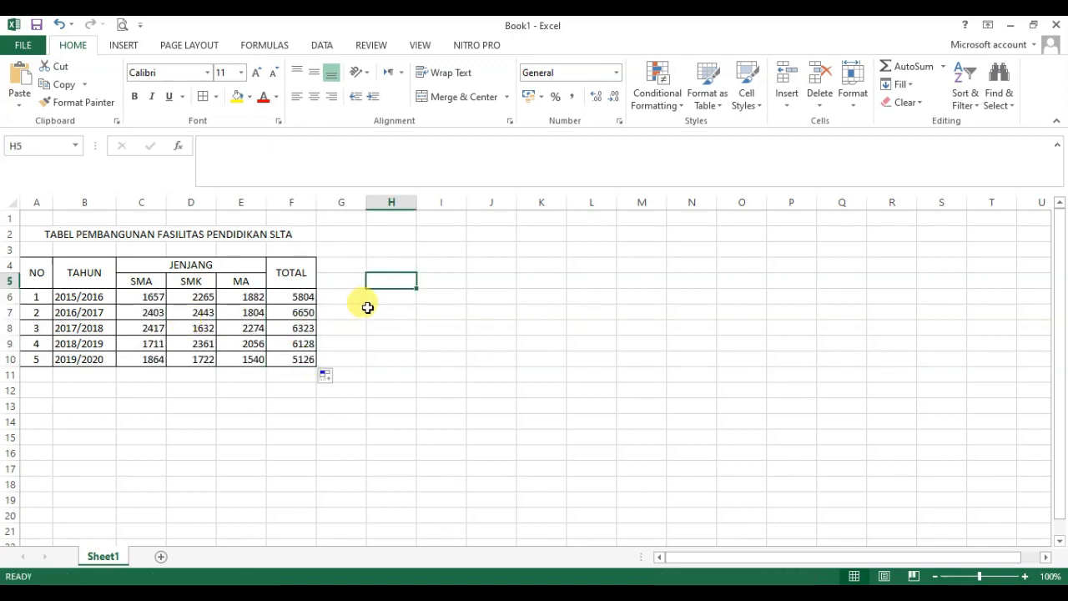
Step: Center the figures in cells C6:F10 horizontally
left_click_drag(136, 298, 292, 357)
left_click(314, 98)
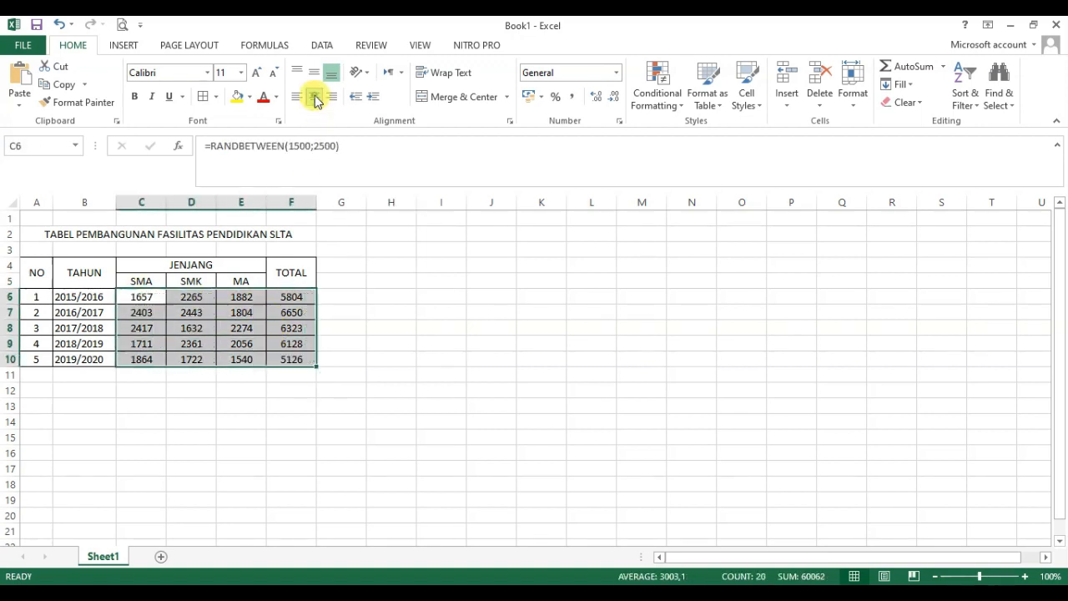
left_click(384, 317)
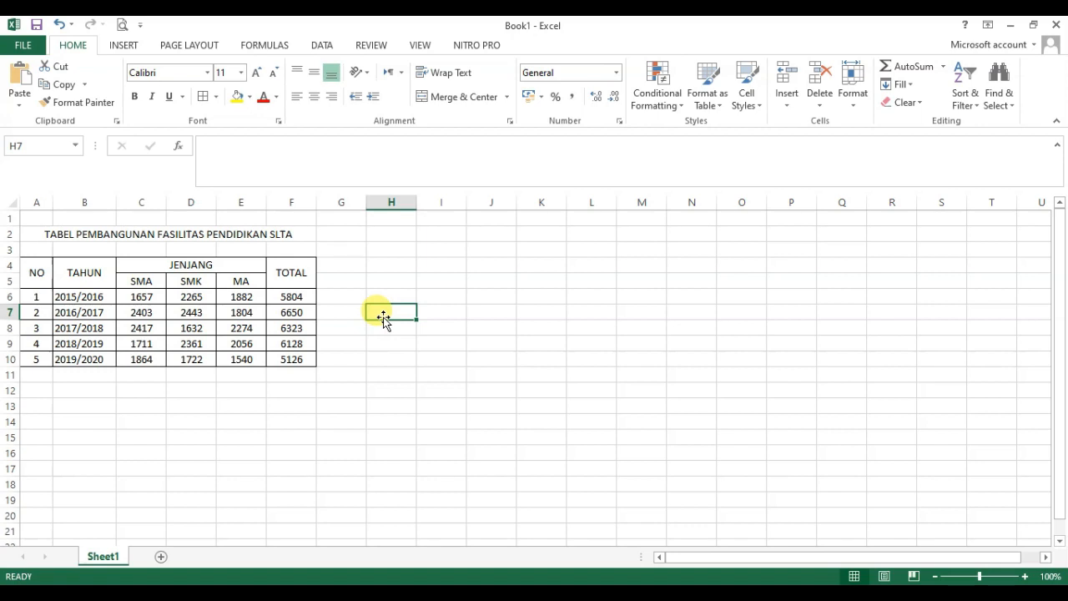
key("Up")
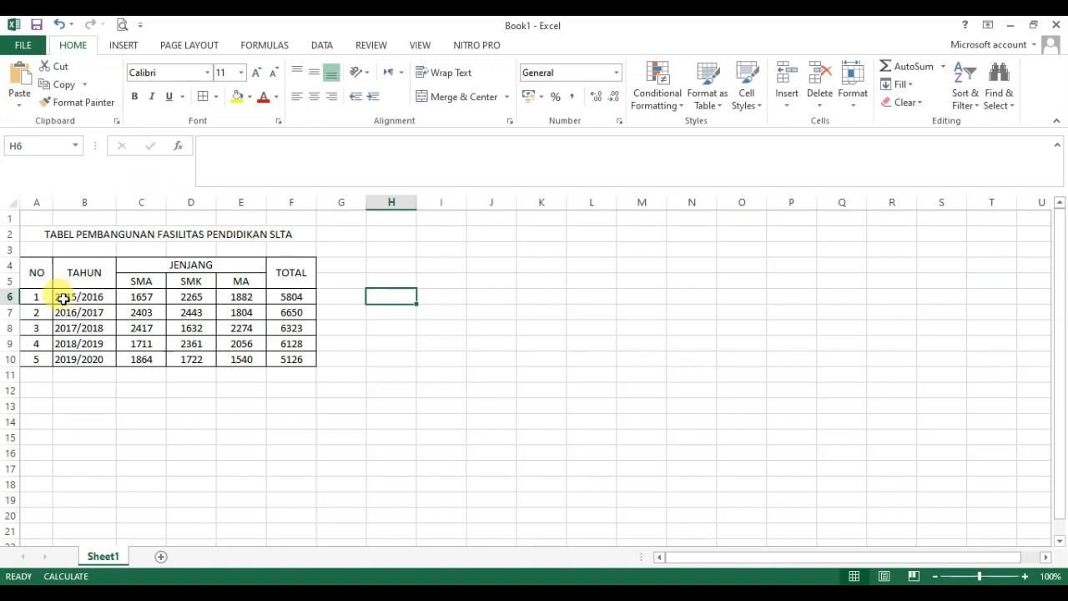
Step: Insert a 2-D clustered column chart of the data in B6:E10 and move it beside the table, starting near cell G2
left_click_drag(62, 297, 237, 339)
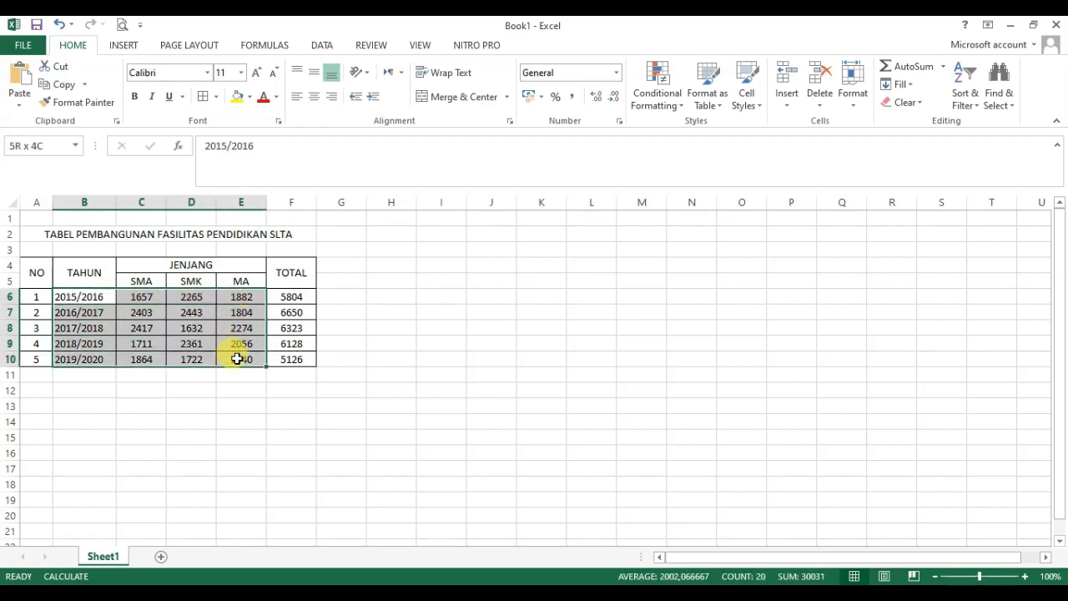
left_click_drag(237, 358, 237, 359)
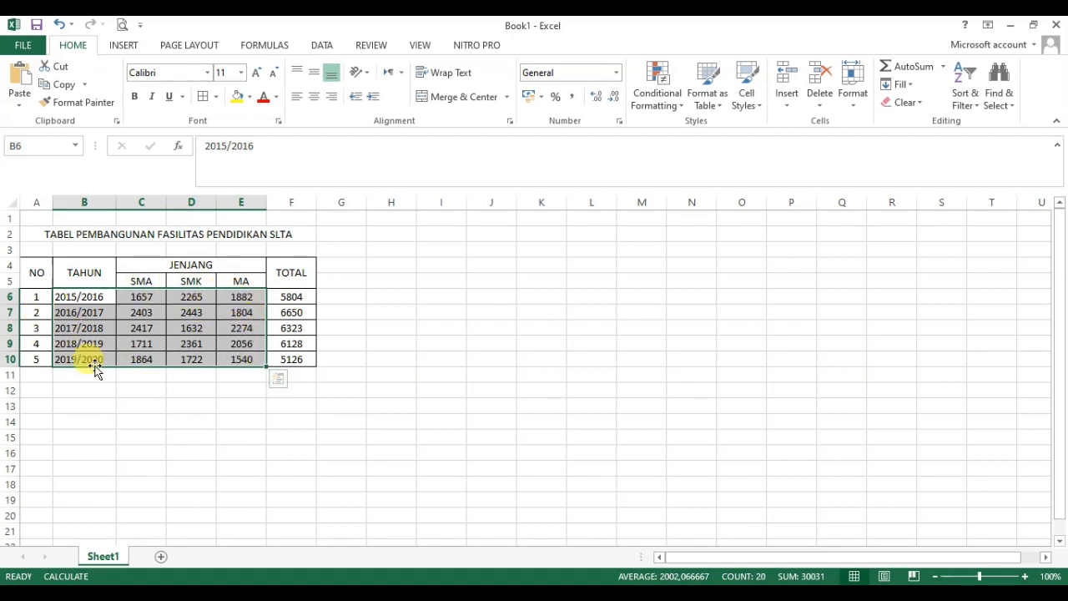
left_click(122, 46)
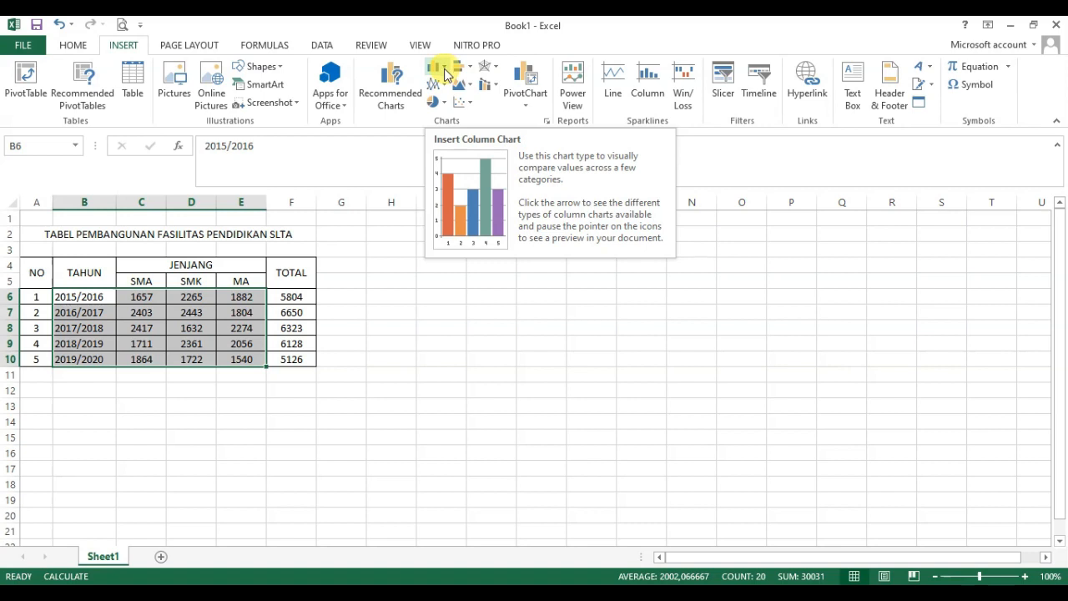
left_click(443, 67)
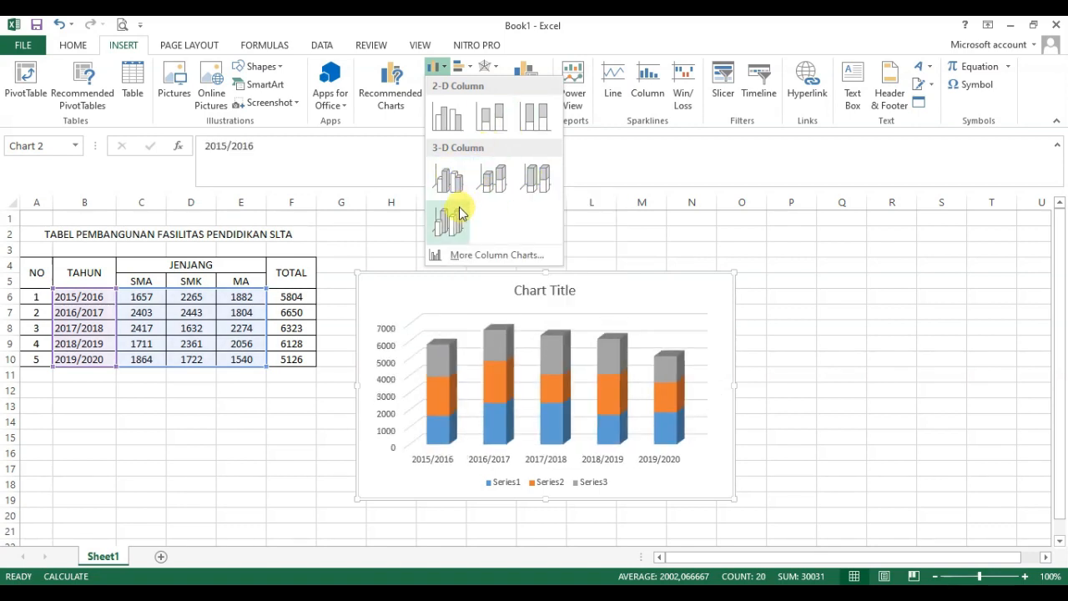
left_click(452, 121)
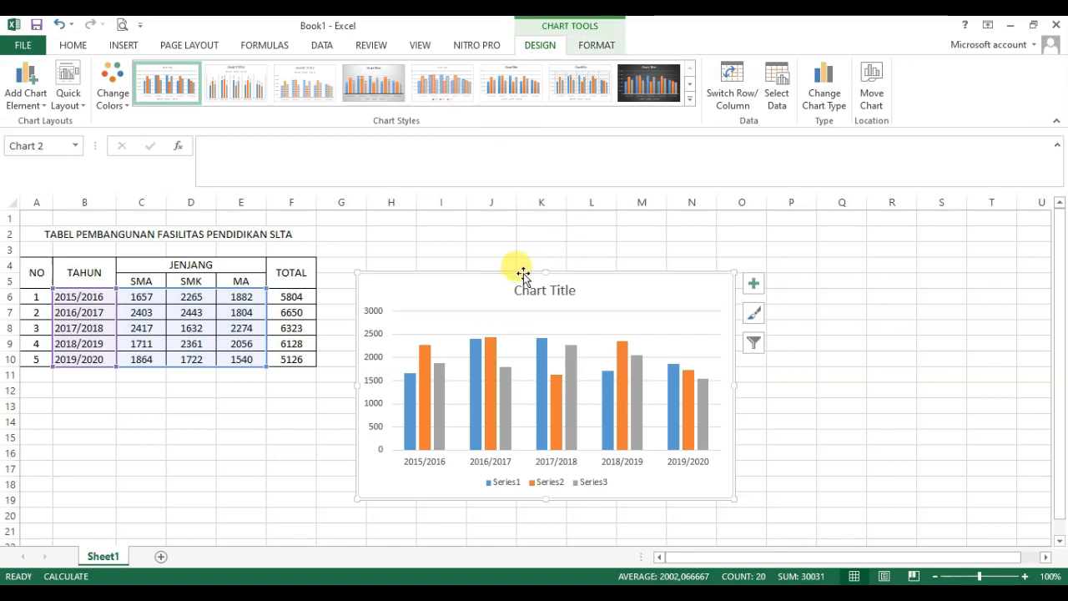
left_click_drag(510, 274, 494, 229)
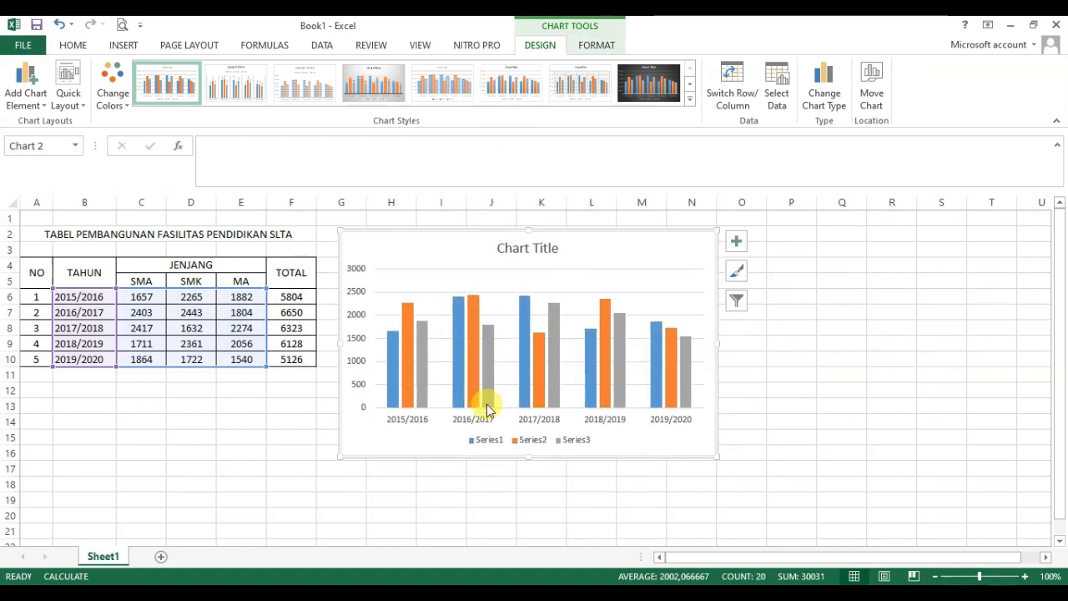
left_click(689, 393)
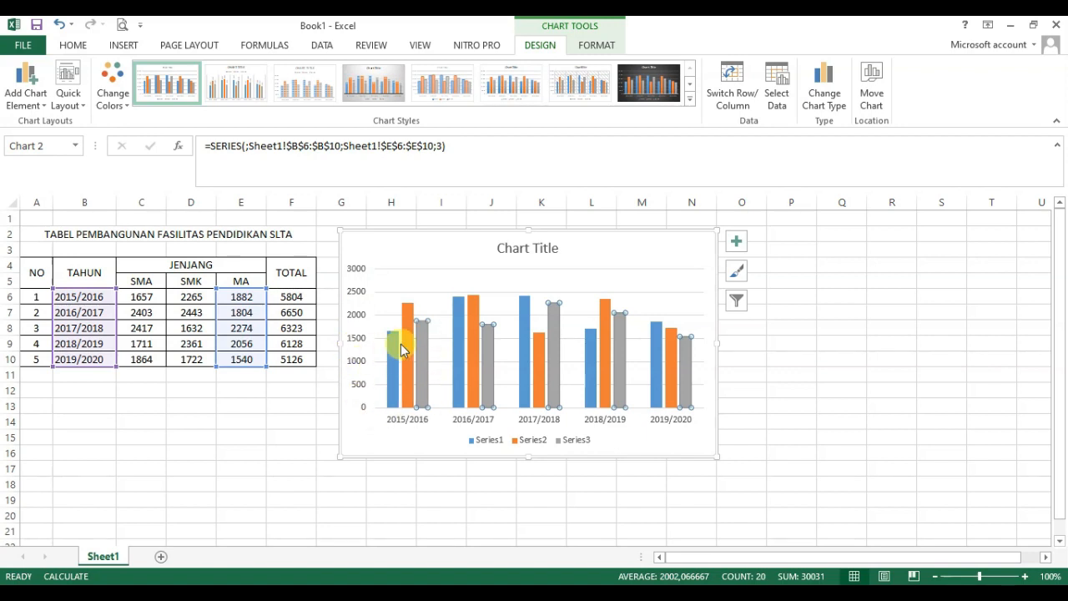
left_click(399, 425)
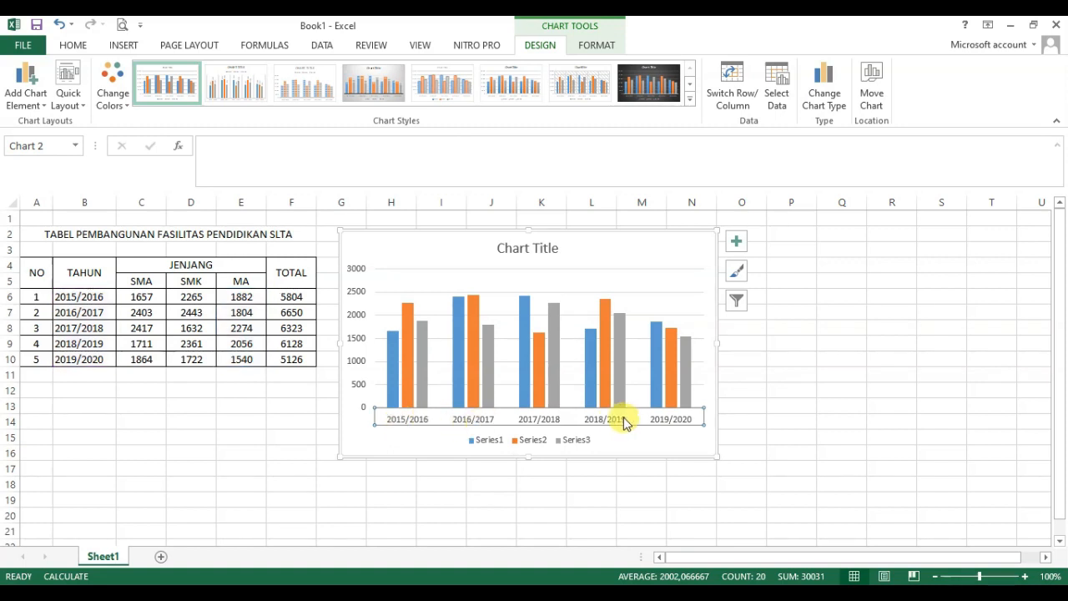
Step: Examine the chart's legend, title placeholder and three data series to see which table column each series represents
left_click(482, 446)
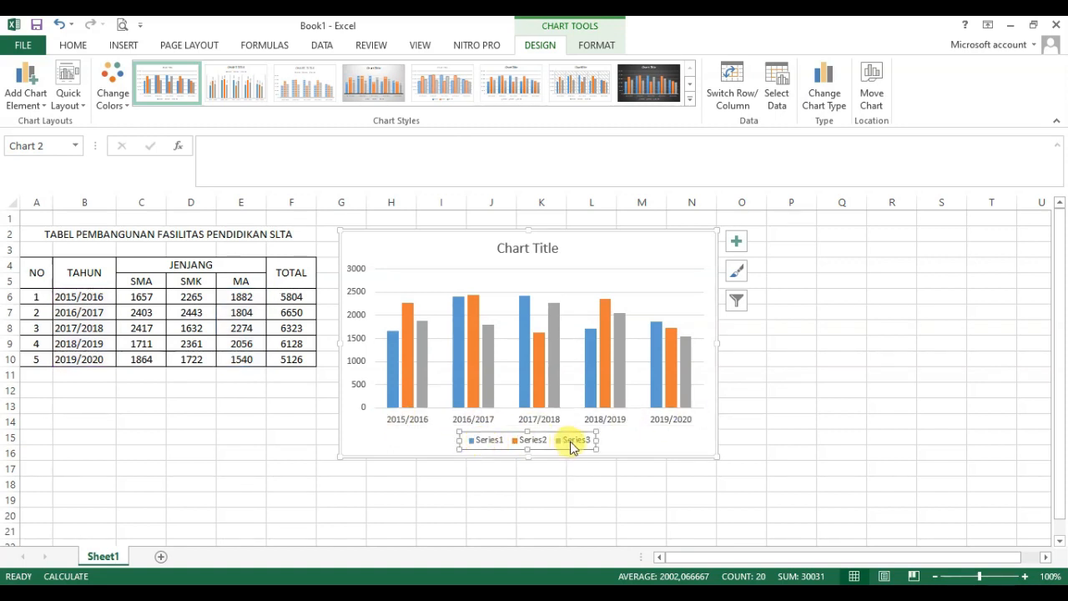
left_click(756, 375)
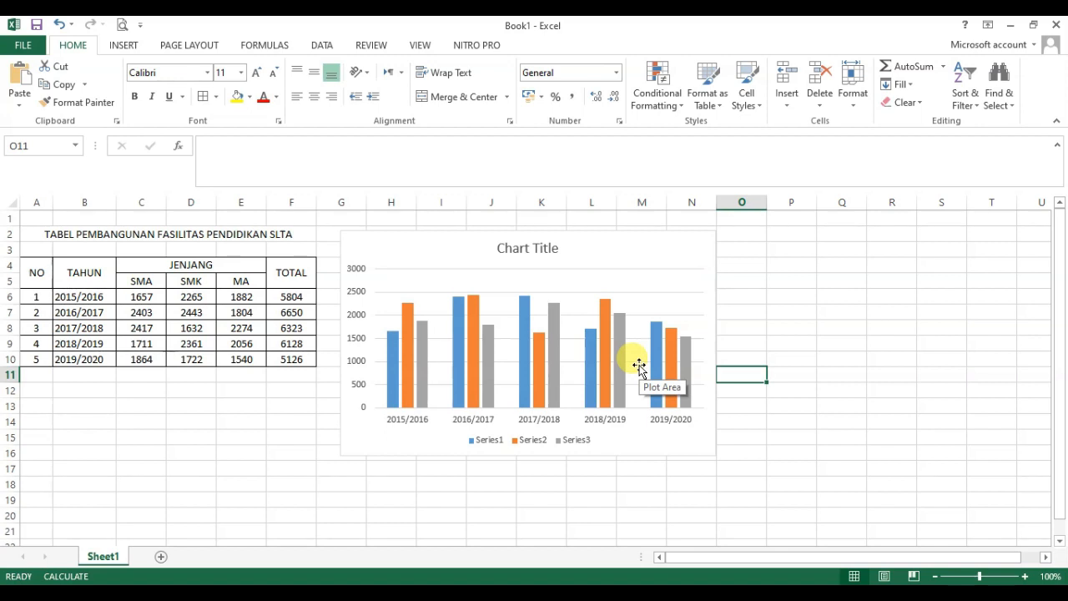
left_click(519, 247)
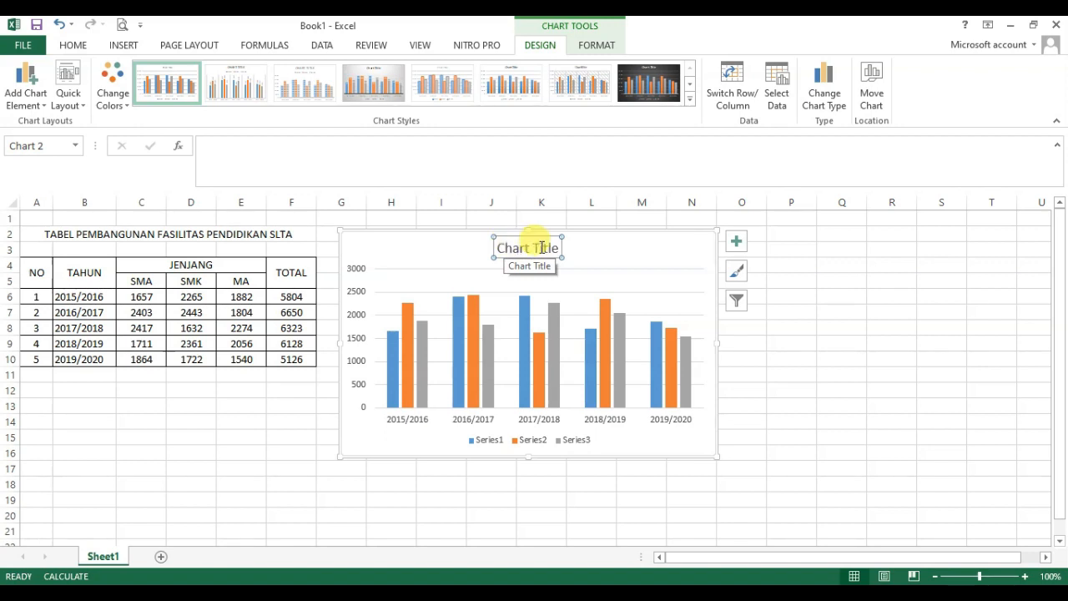
left_click(487, 443)
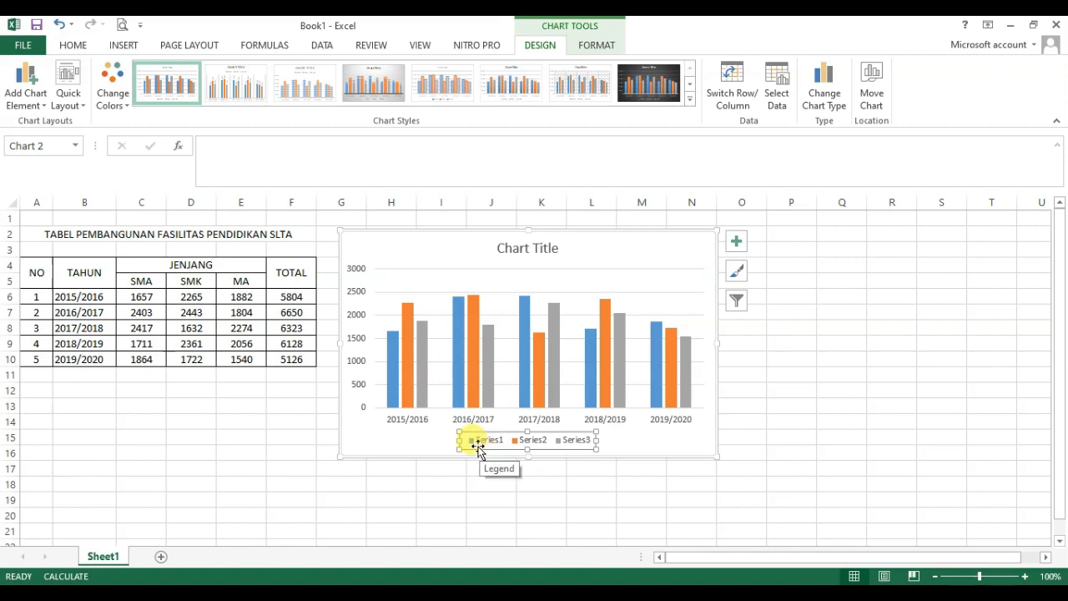
left_click(394, 399)
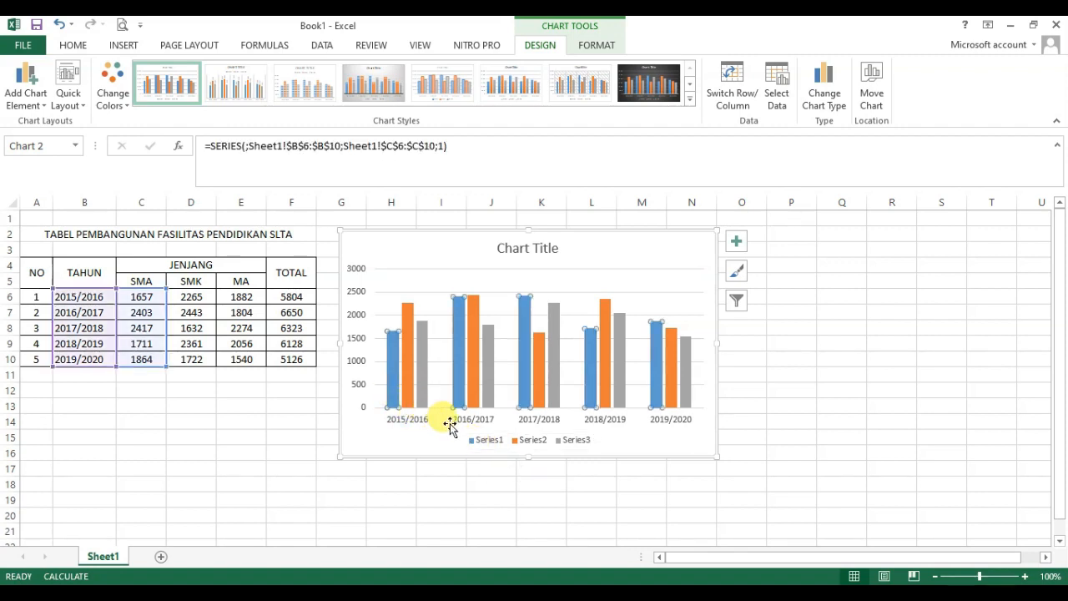
left_click(408, 398)
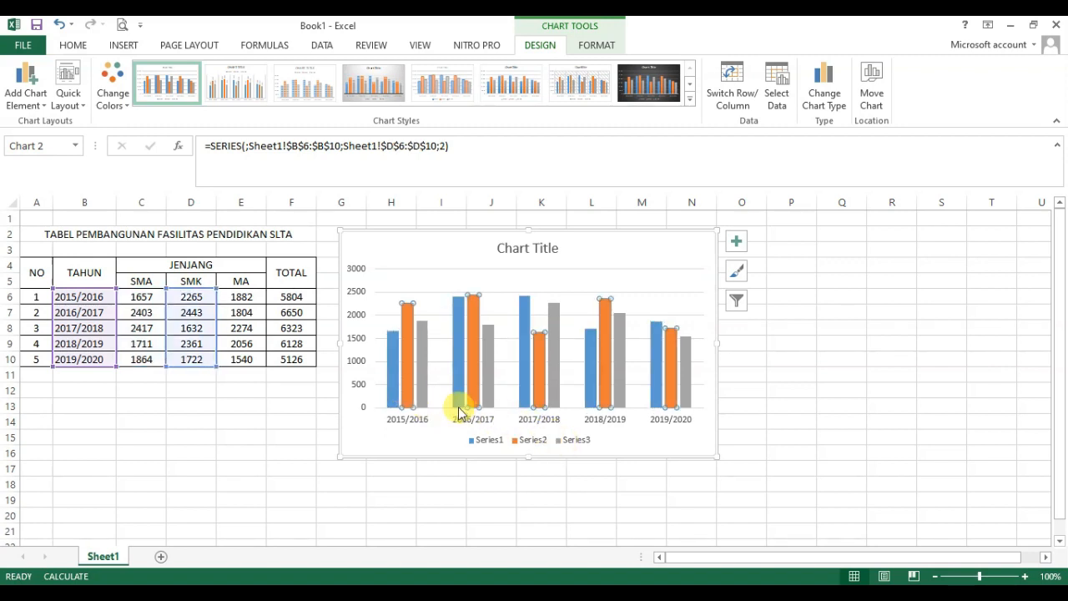
left_click(423, 398)
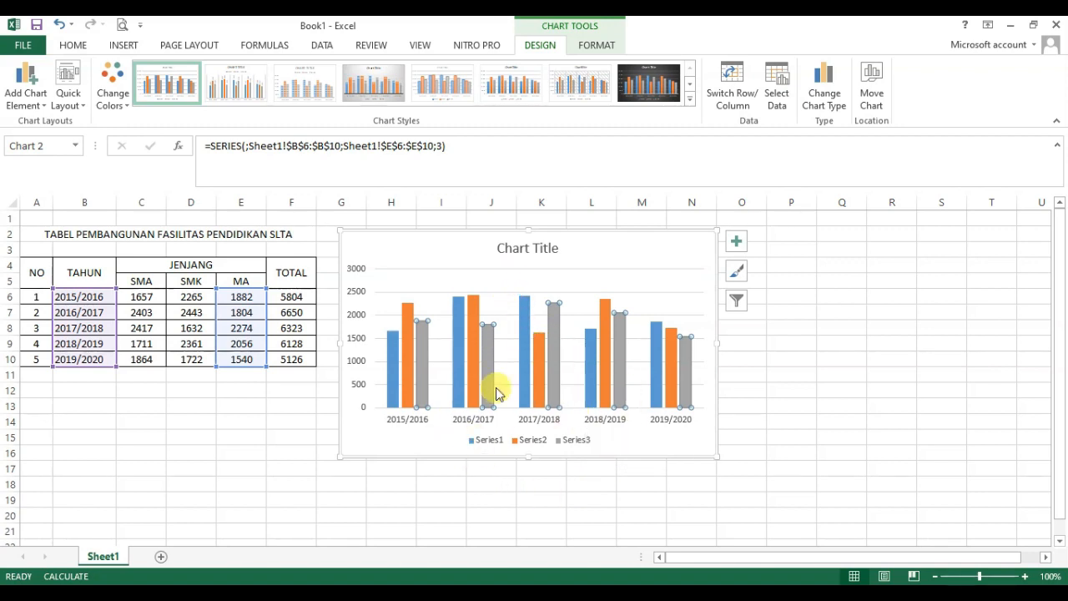
Step: Replace the chart's placeholder title with "Grafik Pembangunan Fasilitas Pendidikan"
left_click(505, 251)
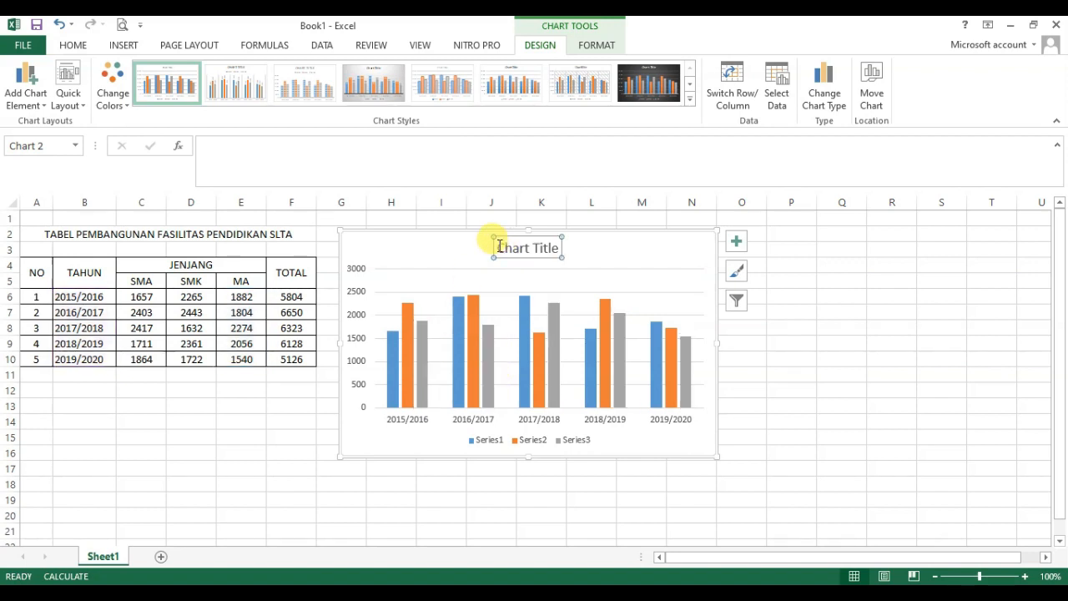
left_click_drag(500, 247, 559, 251)
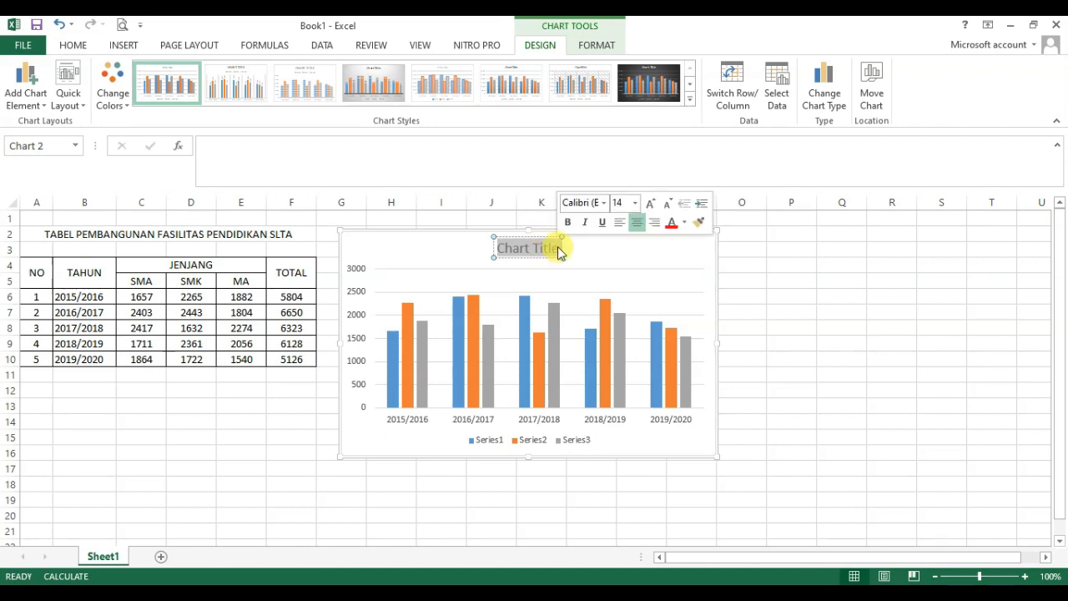
key("Delete")
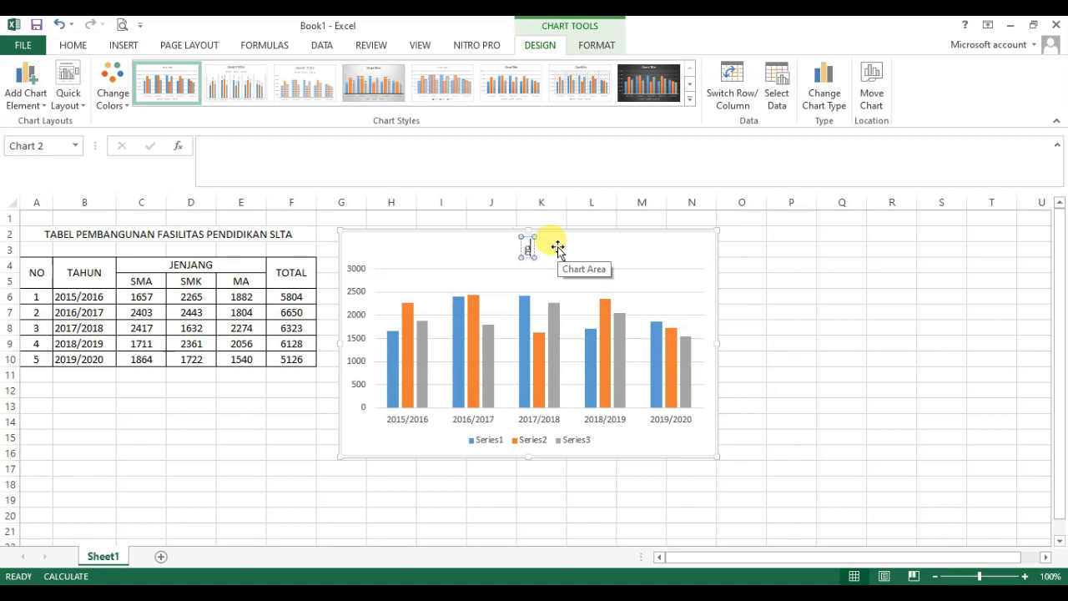
type("Grafik Pembangunan Fasilitas Pendidikan")
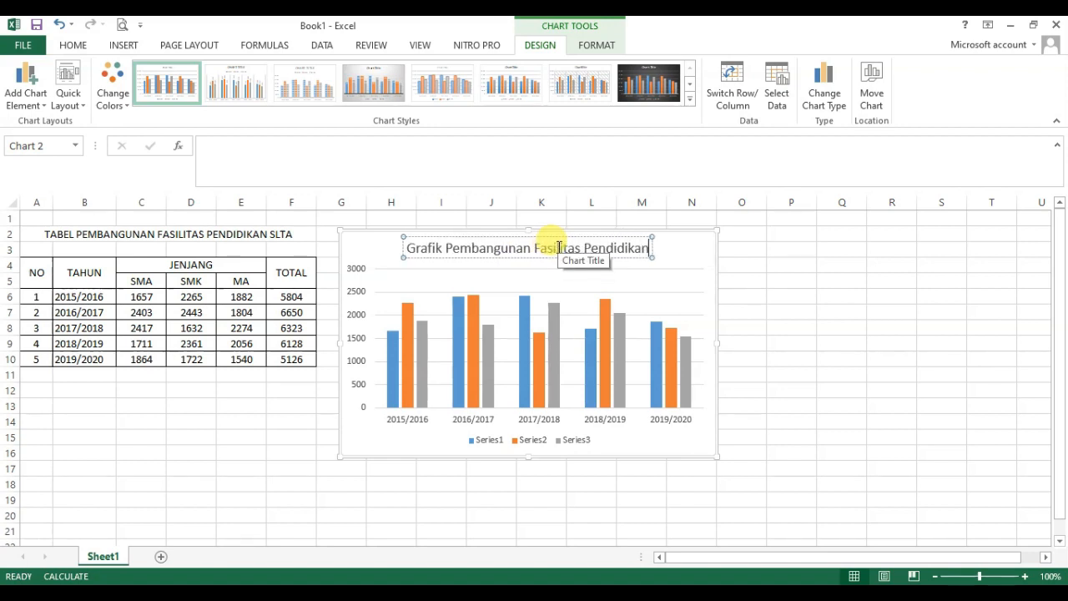
left_click(712, 302)
left_click(634, 250)
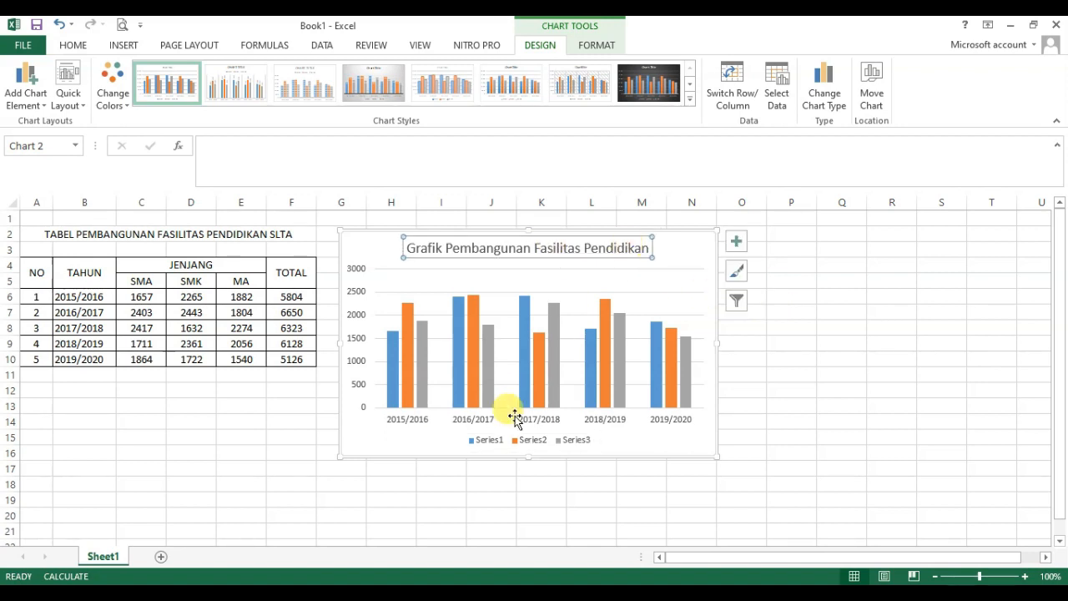
Step: Open the chart's data source settings from the legend and rename Series1 as SMA, keeping its values in C6:C10
left_click(495, 445)
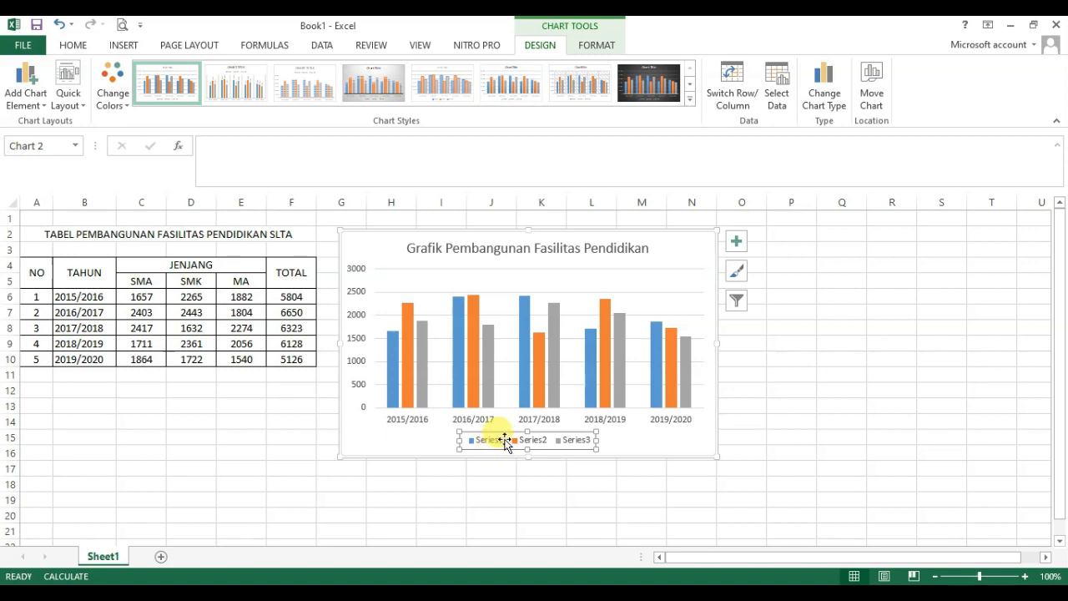
right_click(500, 445)
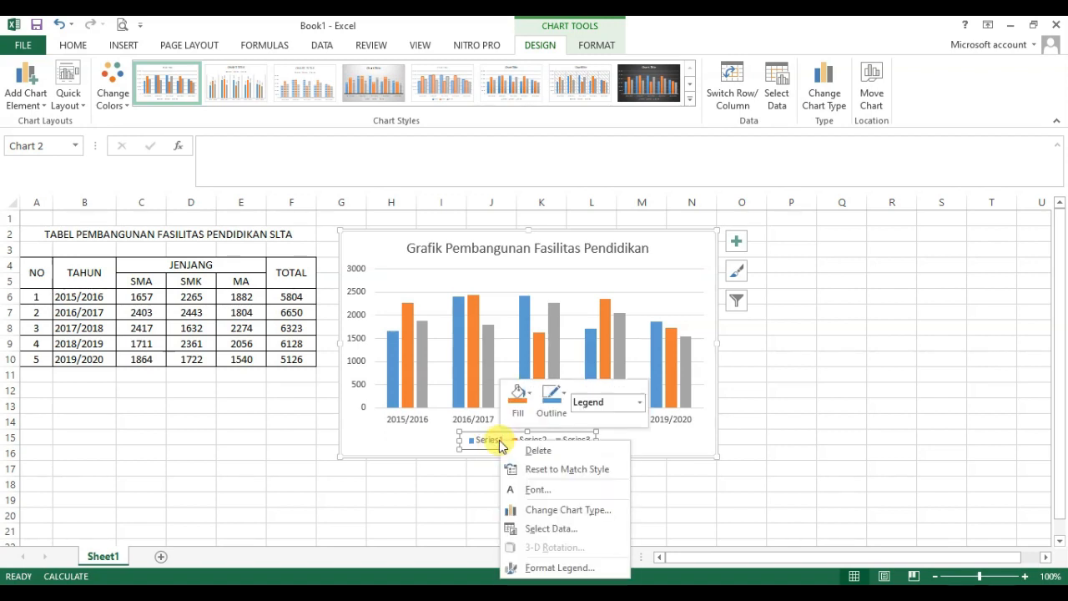
left_click(560, 530)
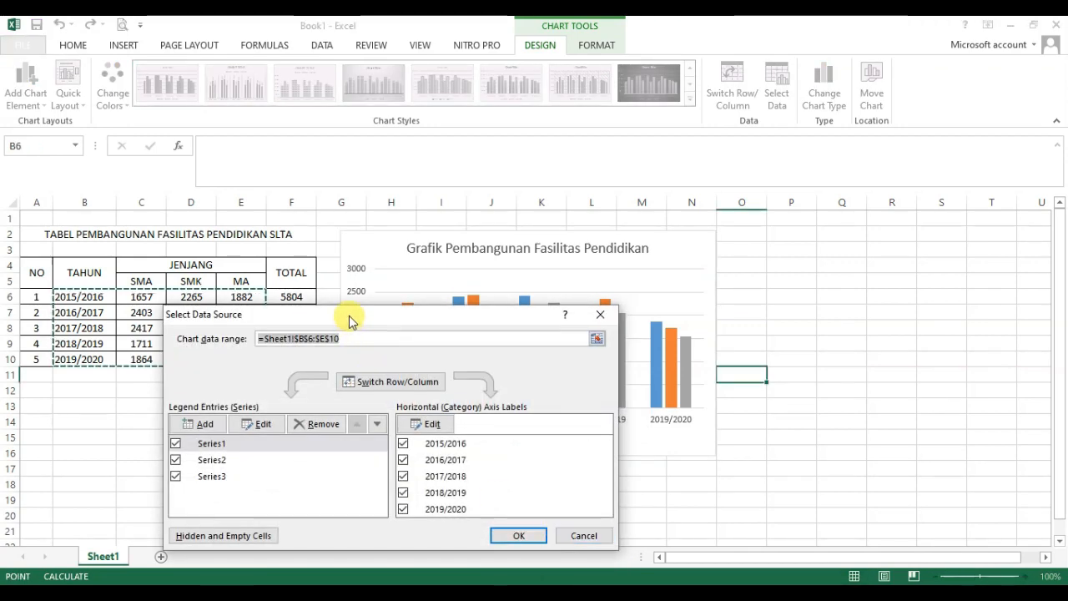
left_click_drag(353, 317, 543, 222)
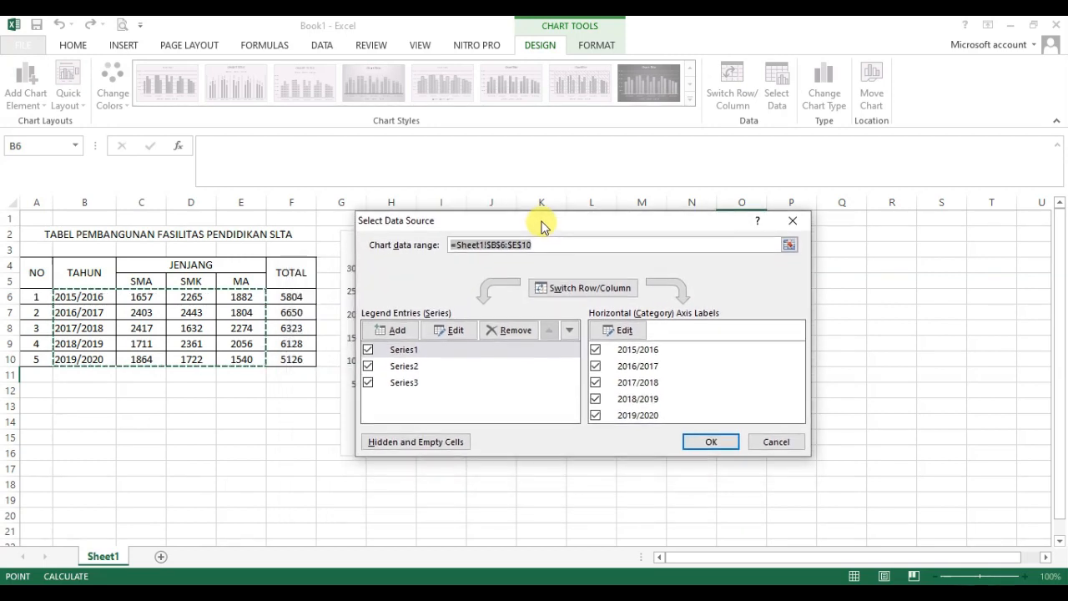
left_click(411, 350)
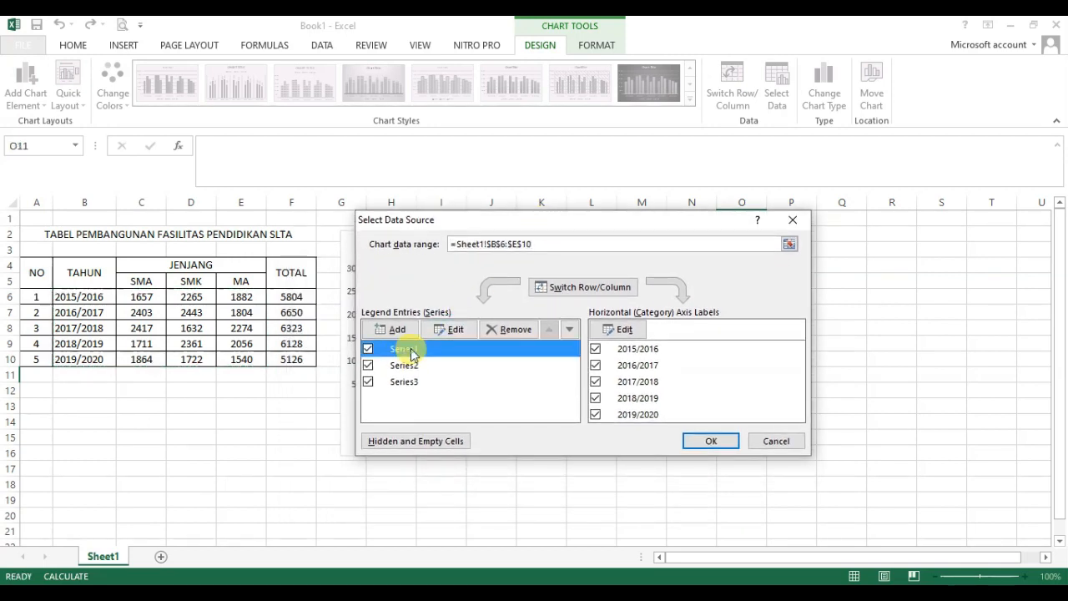
left_click(449, 331)
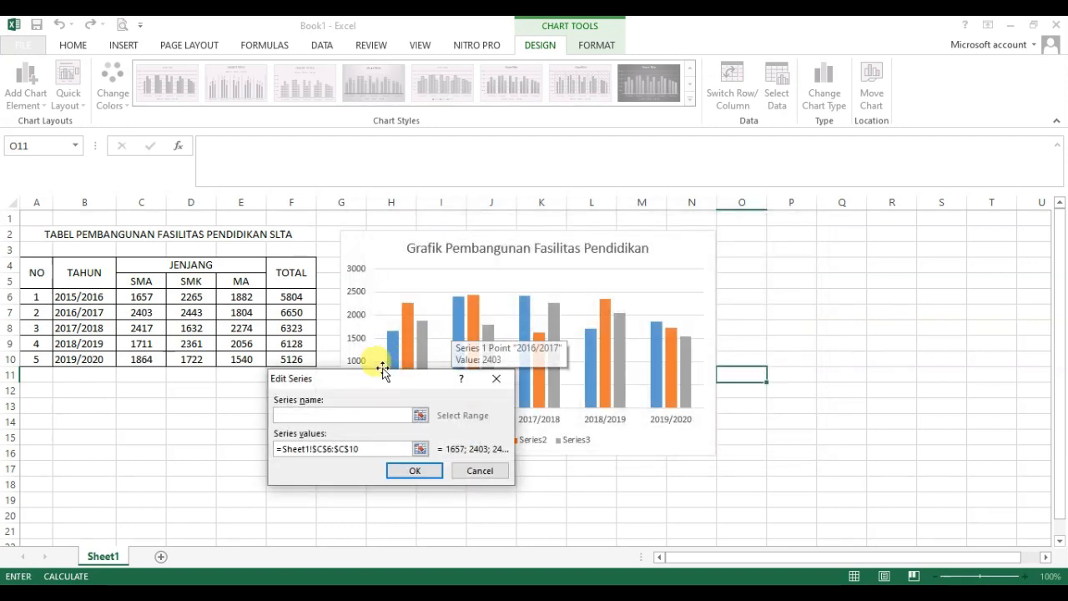
left_click_drag(371, 381, 530, 292)
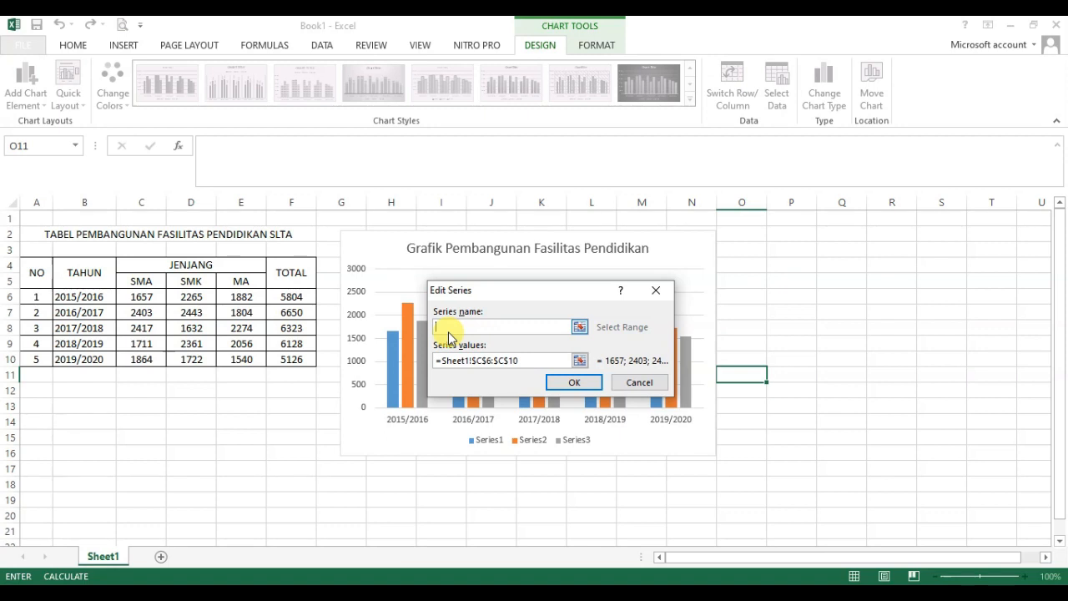
type("SMA")
left_click(484, 360)
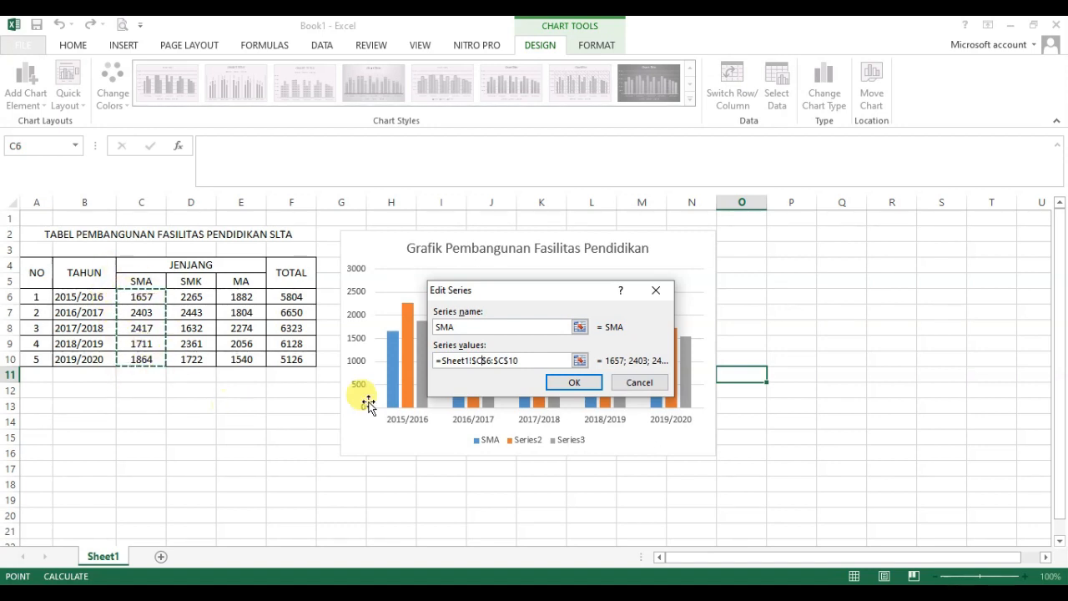
left_click(573, 383)
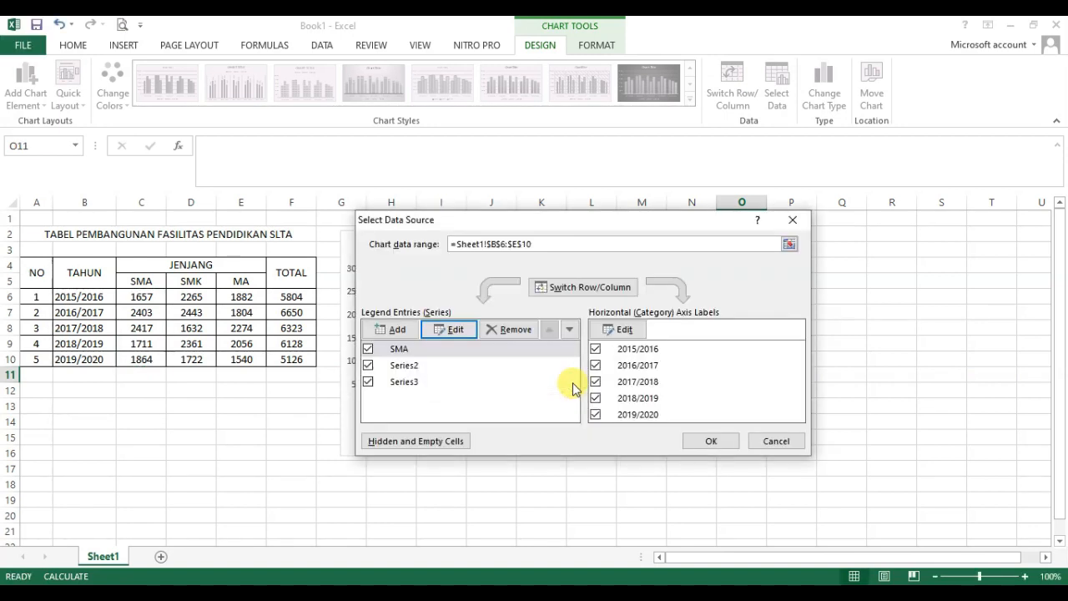
Step: Rename the chart's Series2 legend entry as SMK
left_click(405, 367)
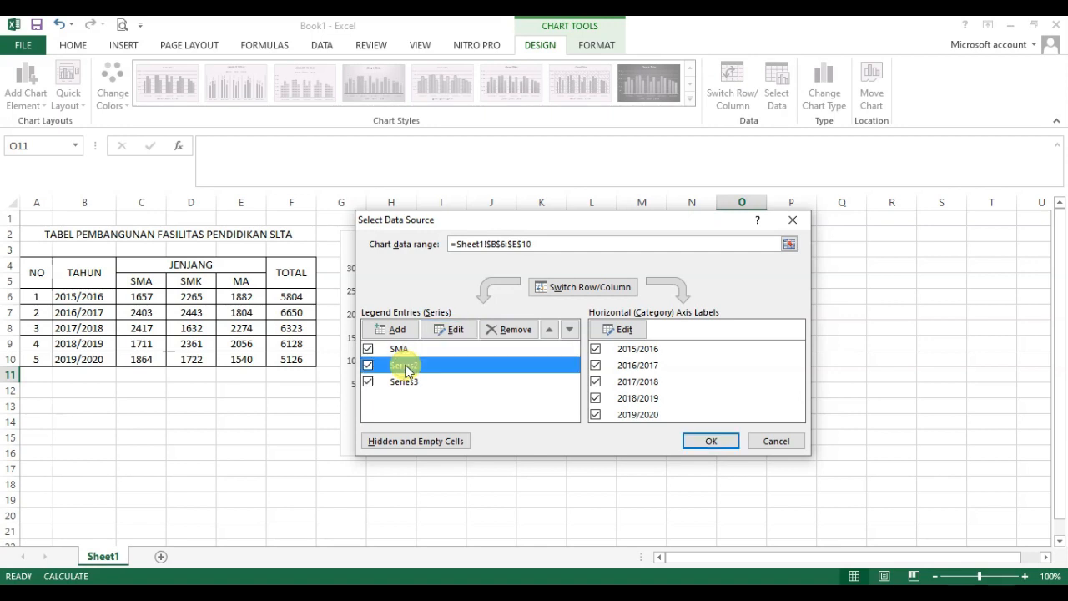
left_click(455, 329)
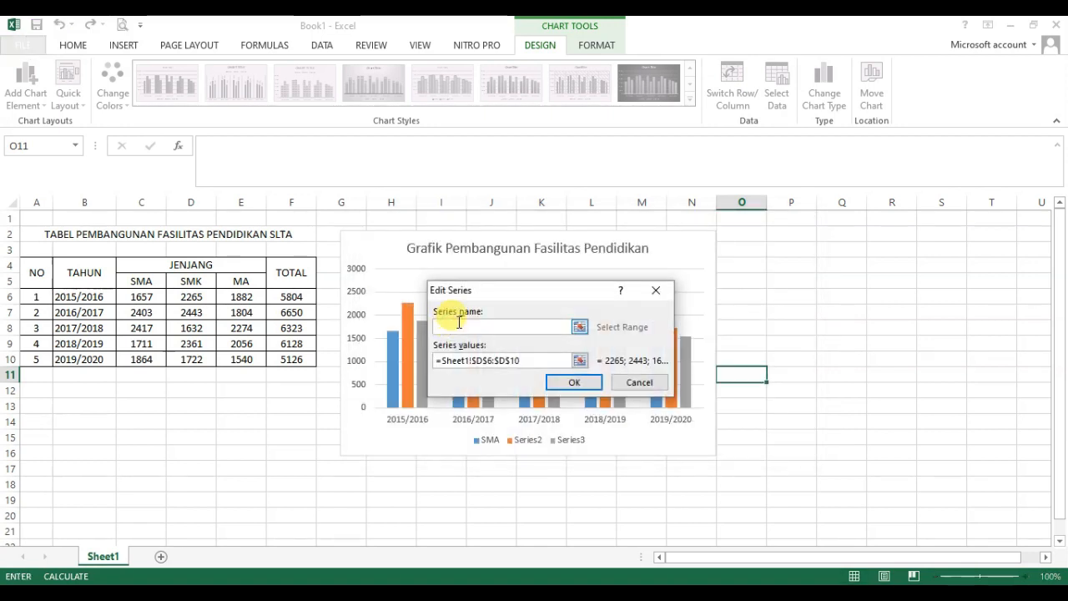
type("SMK")
left_click(569, 384)
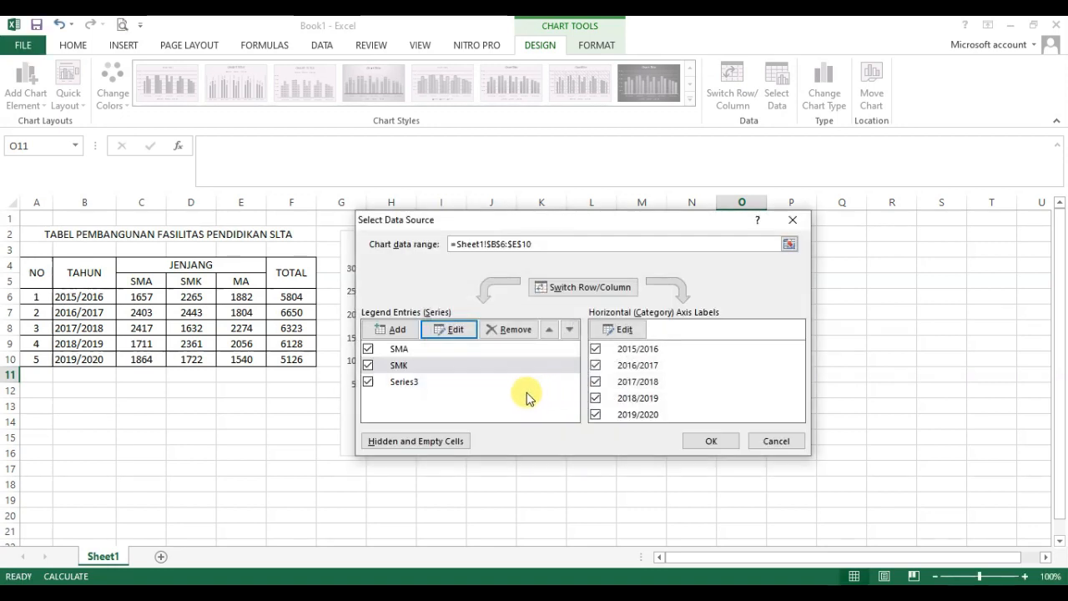
Step: Rename the chart's Series3 legend entry as MA and apply the data source changes
left_click(409, 382)
left_click(455, 334)
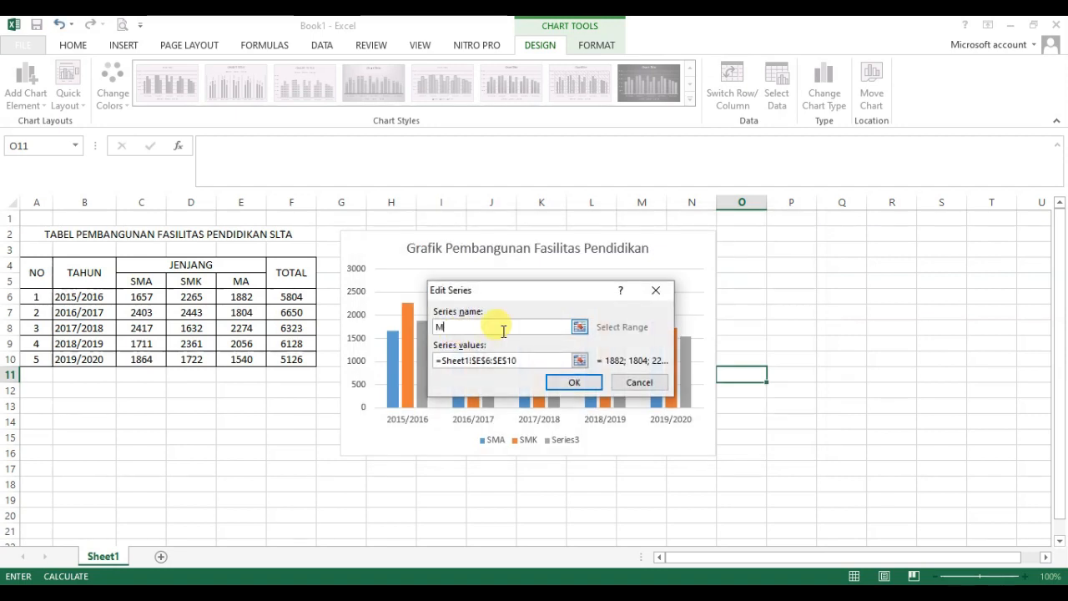
type("MA")
left_click(557, 381)
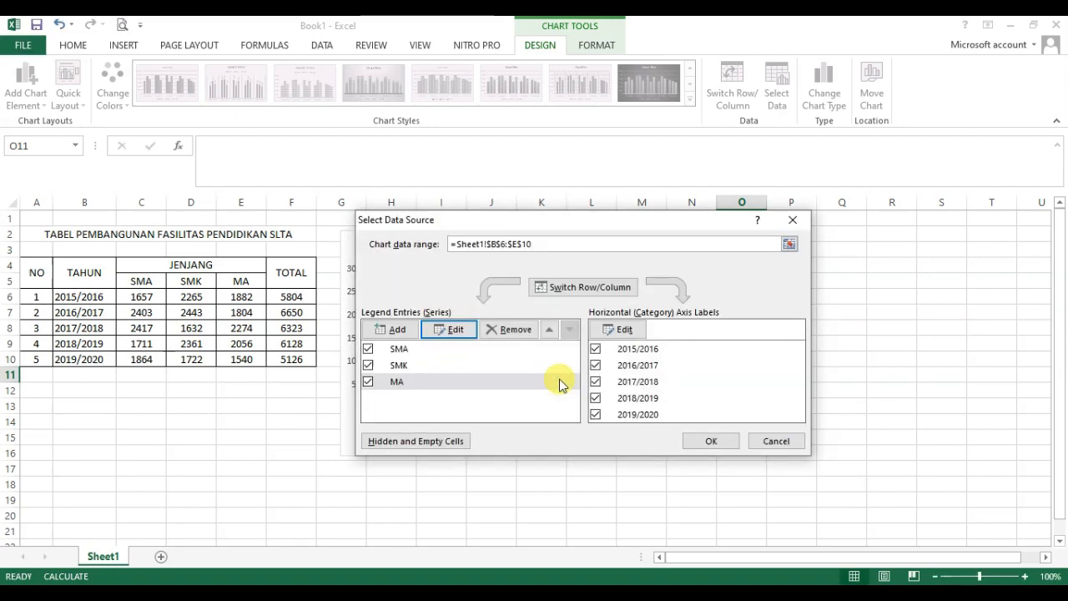
left_click(706, 441)
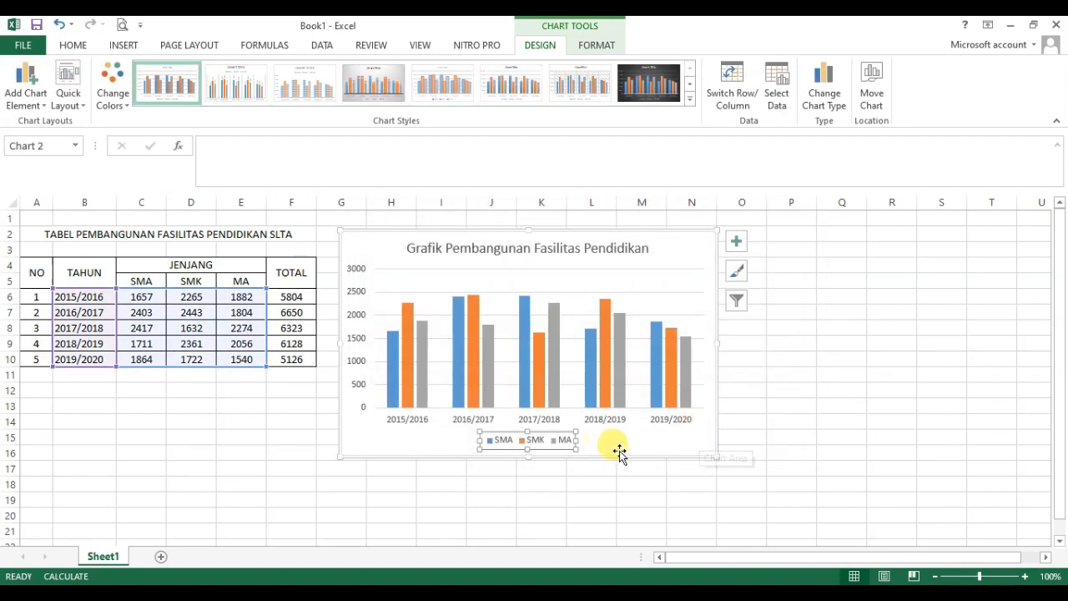
Step: Examine the chart's title, its SMA, SMK and MA legend entries, and the SMA columns against the table data
left_click(617, 449)
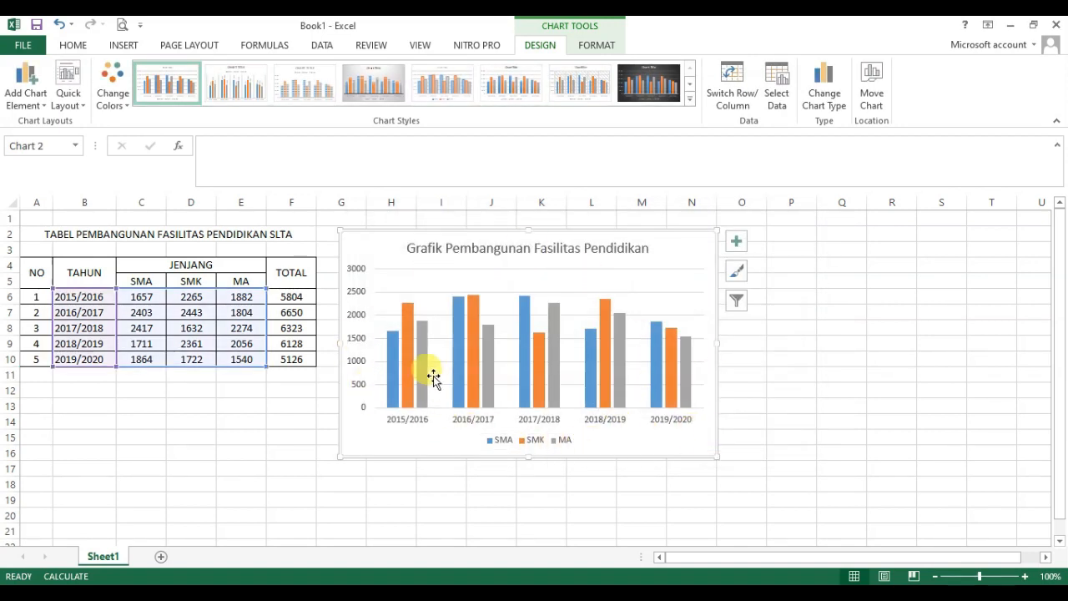
left_click(478, 247)
left_click(507, 443)
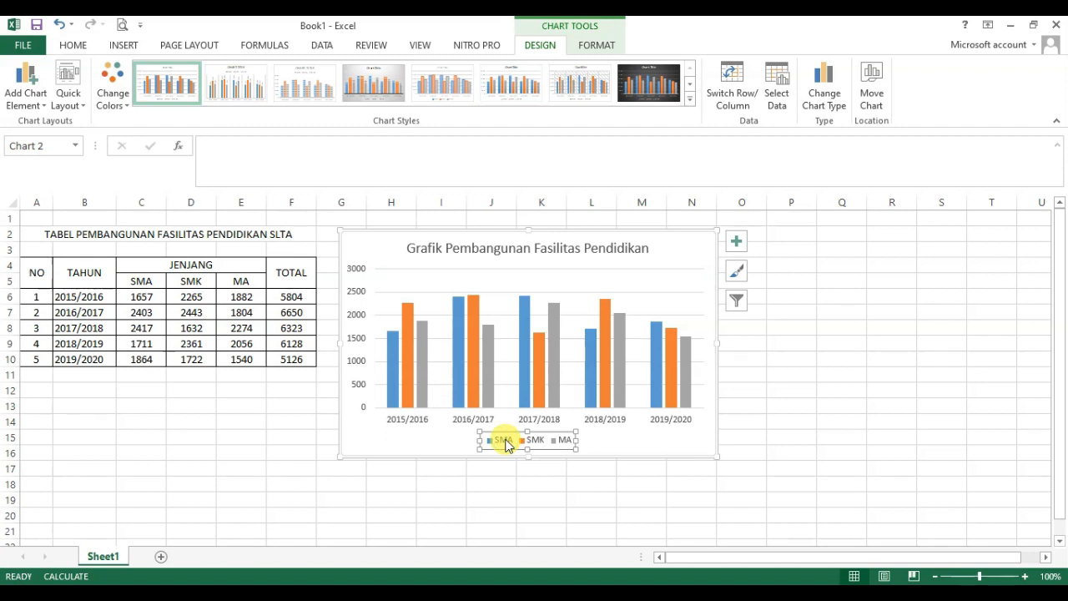
left_click(392, 393)
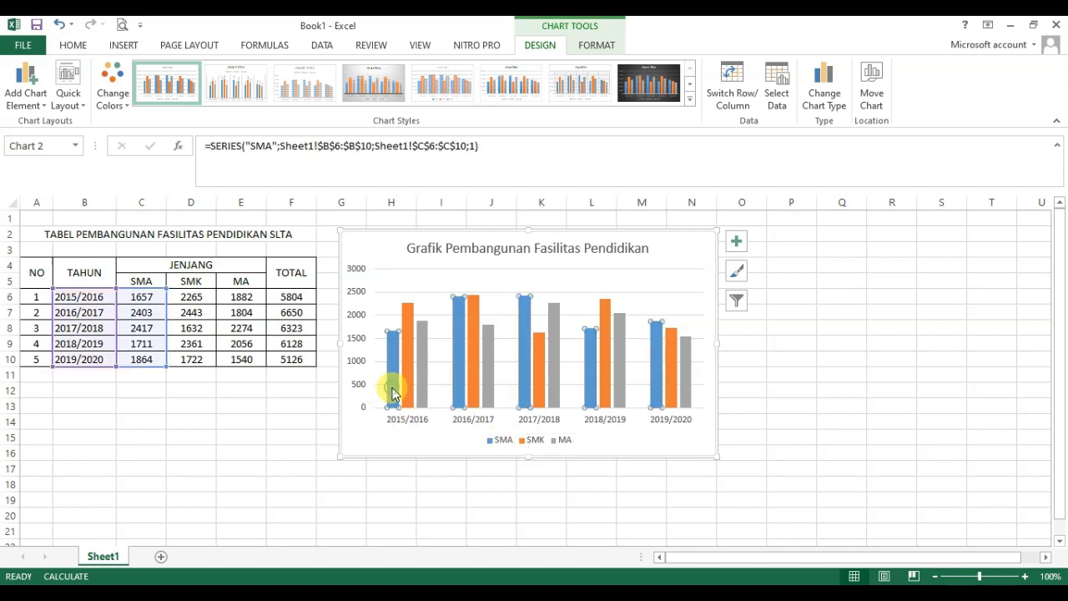
left_click(536, 443)
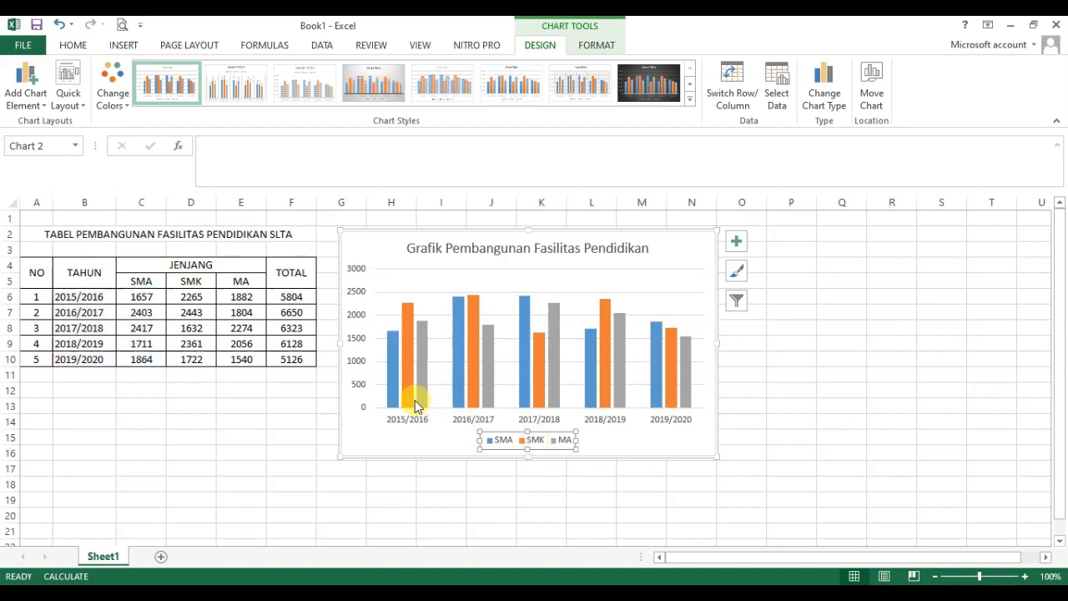
left_click(565, 443)
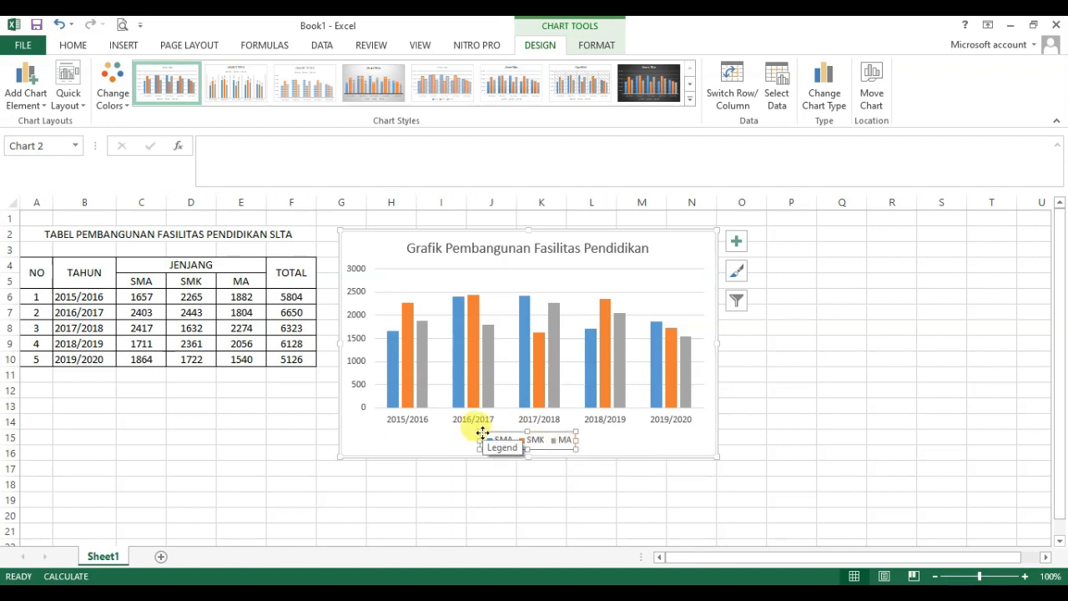
mouse_move(393, 361)
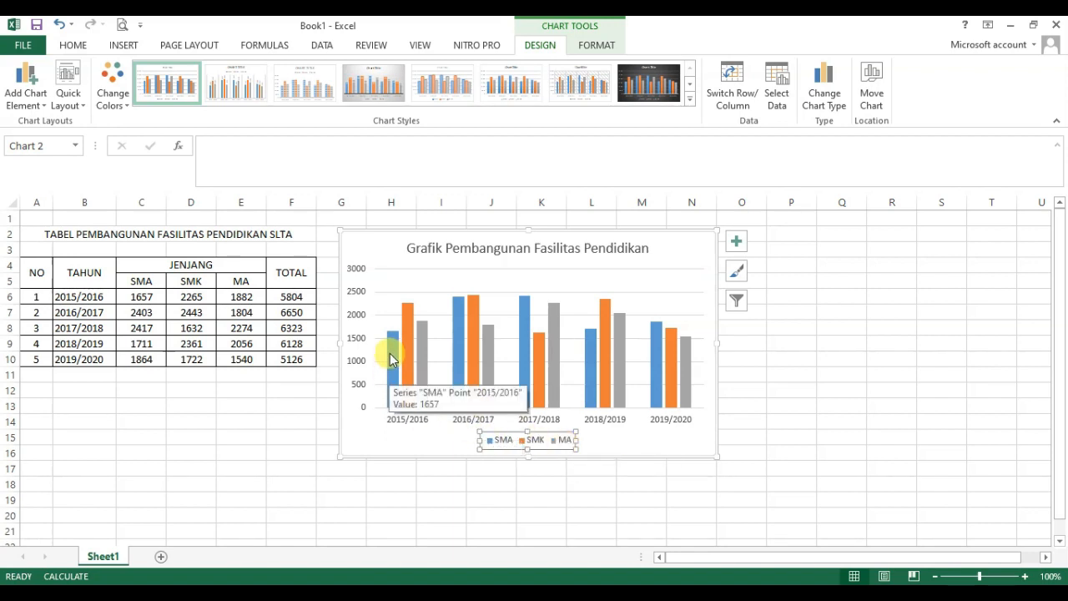
left_click(393, 339)
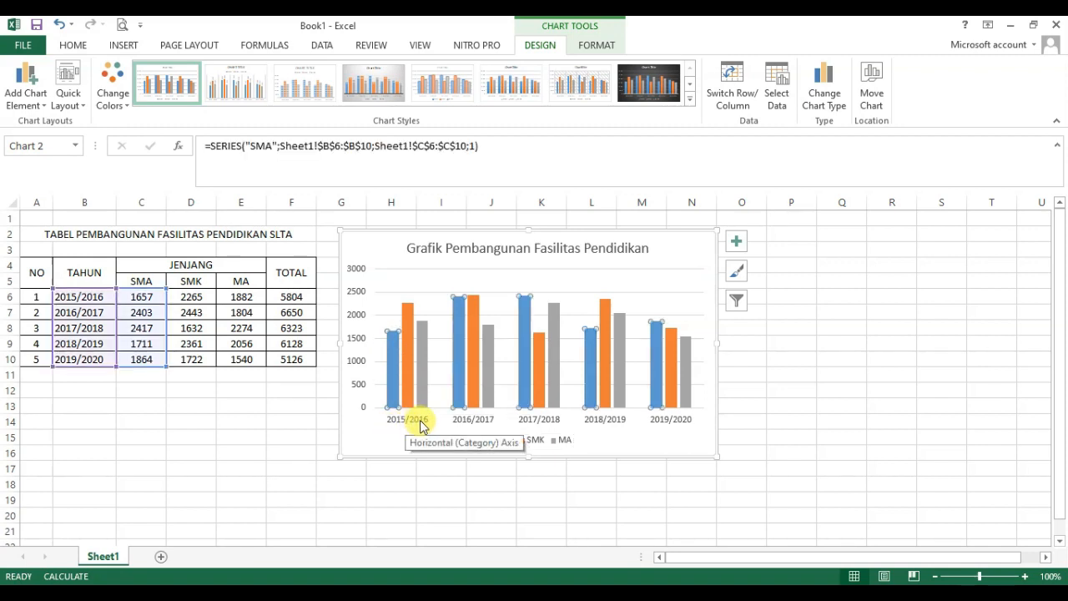
Step: Examine the 2015/2016 SMA, SMK and MA columns in the chart against their source ranges in the table
mouse_move(391, 365)
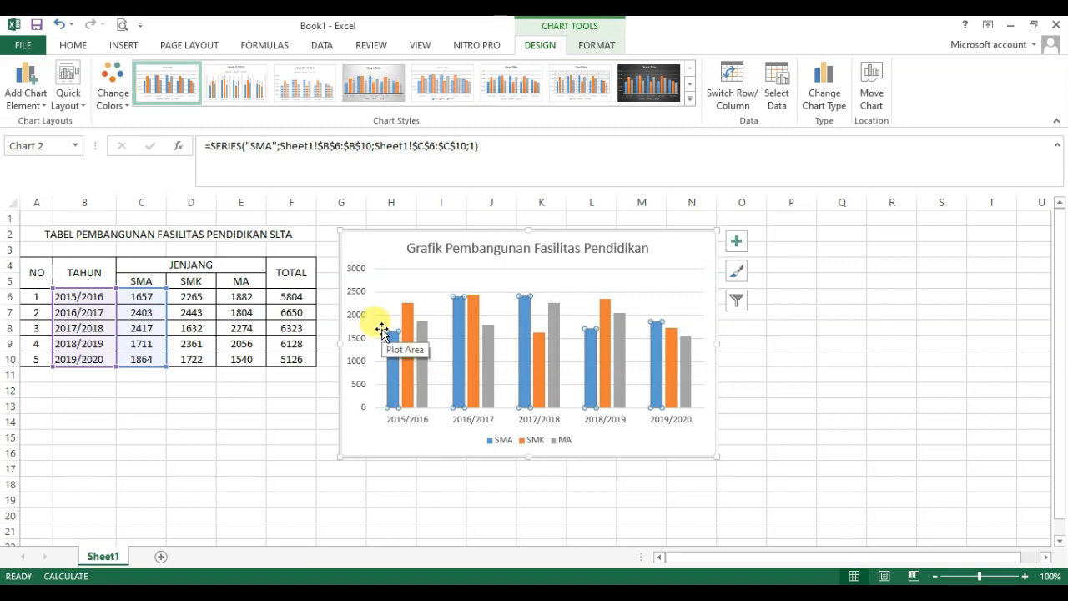
mouse_move(386, 324)
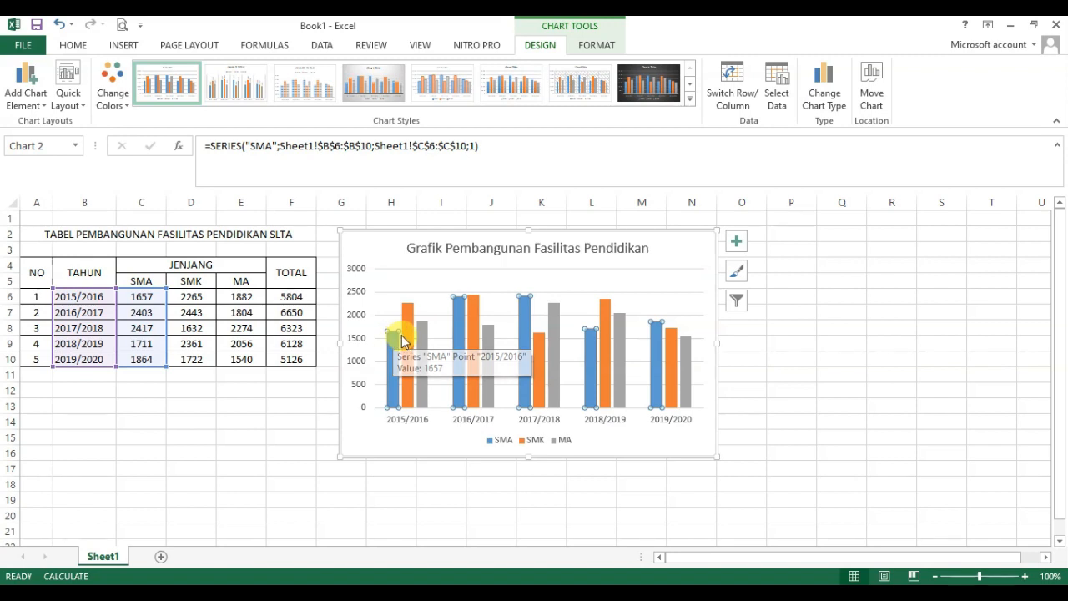
left_click(408, 315)
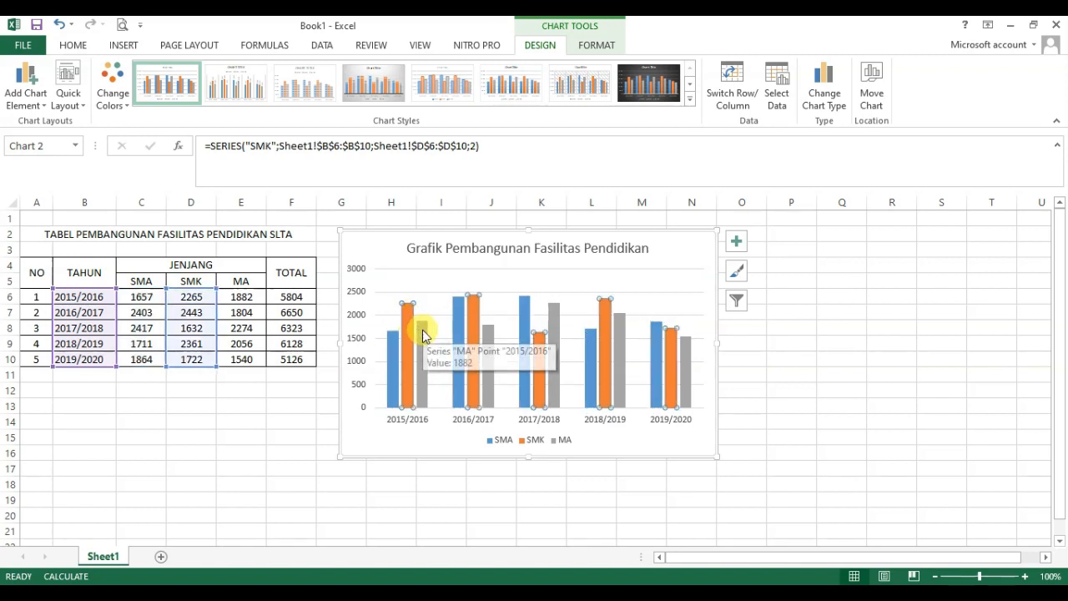
left_click(422, 330)
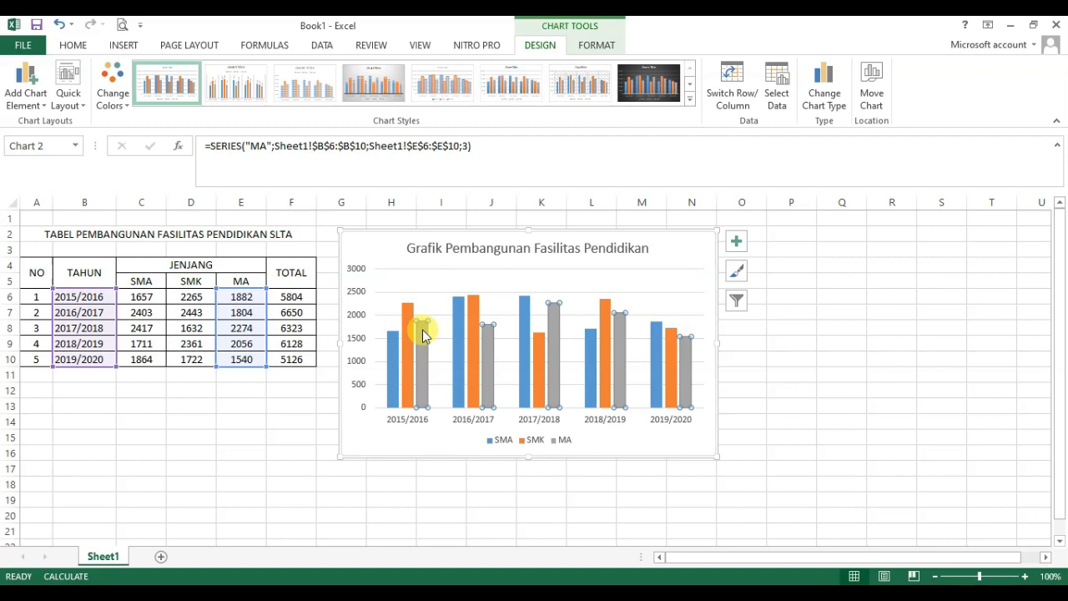
Step: Try plain data labels on the chart's SMA columns and undo them
left_click(394, 344)
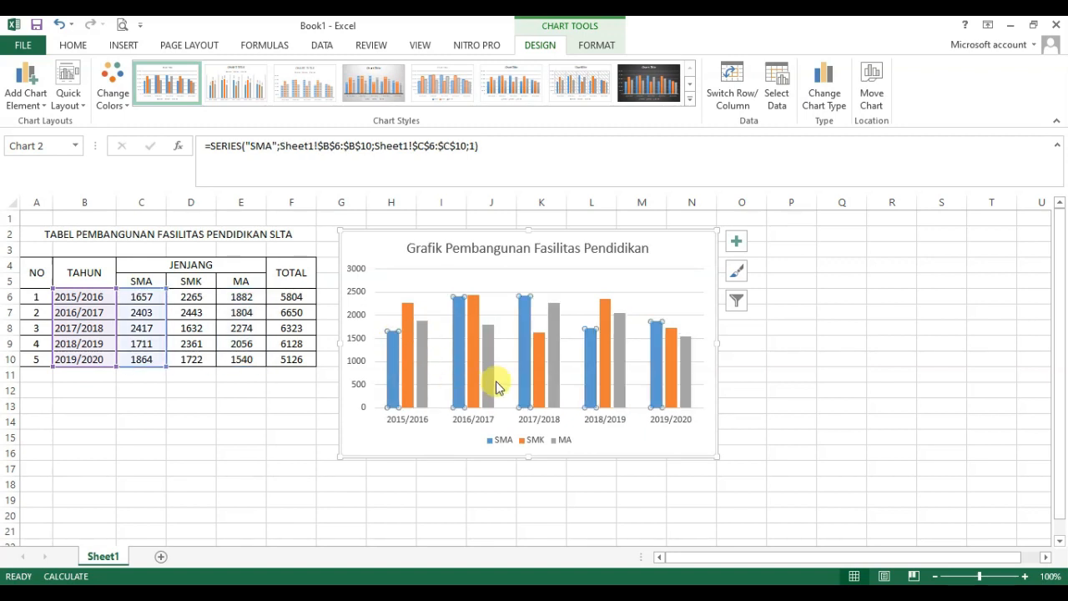
right_click(395, 357)
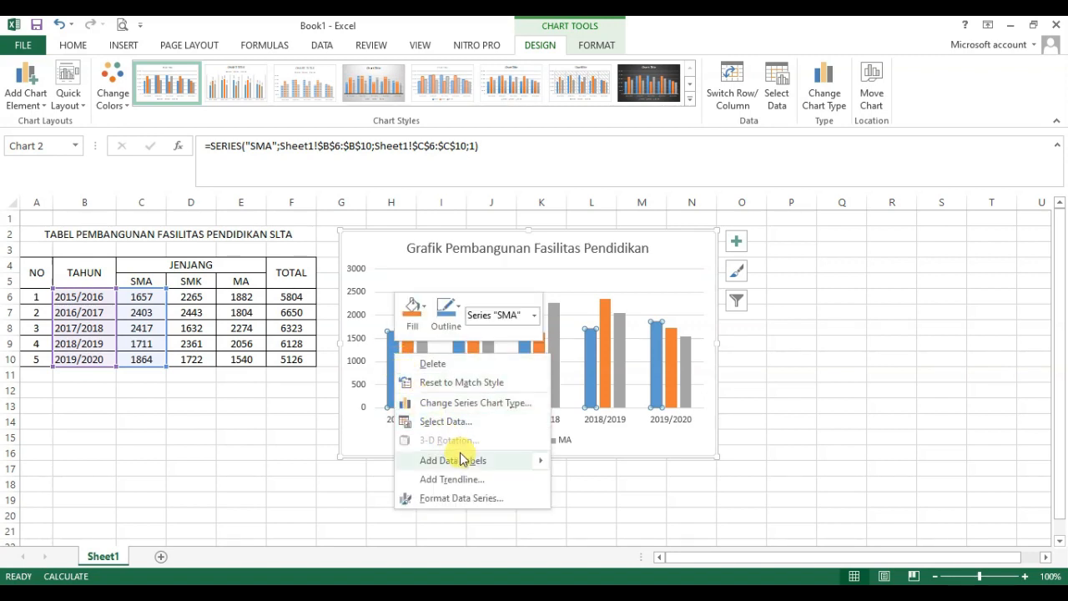
mouse_move(469, 460)
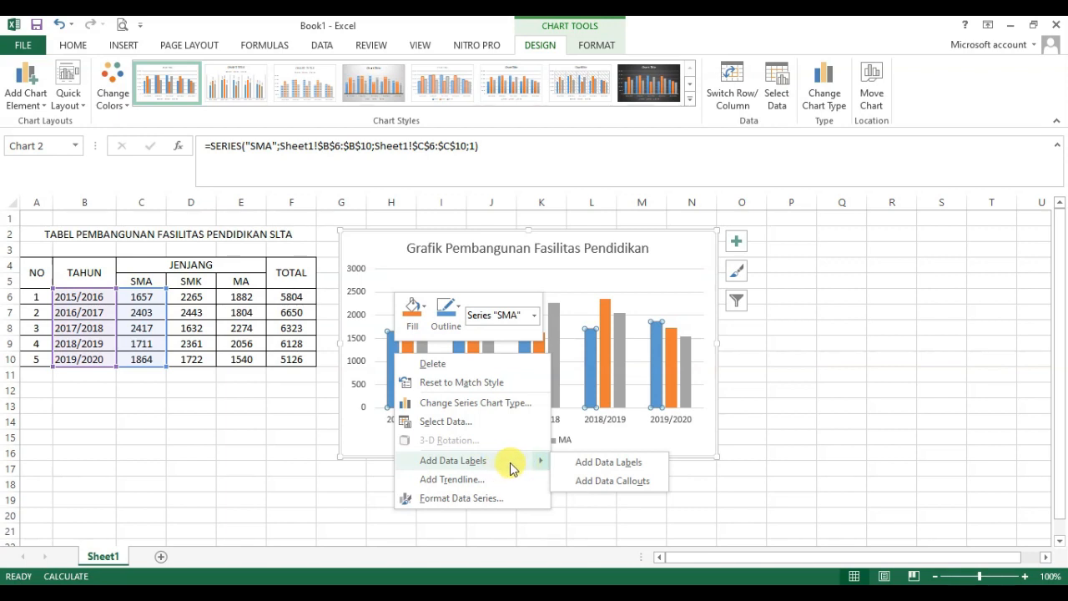
left_click(619, 463)
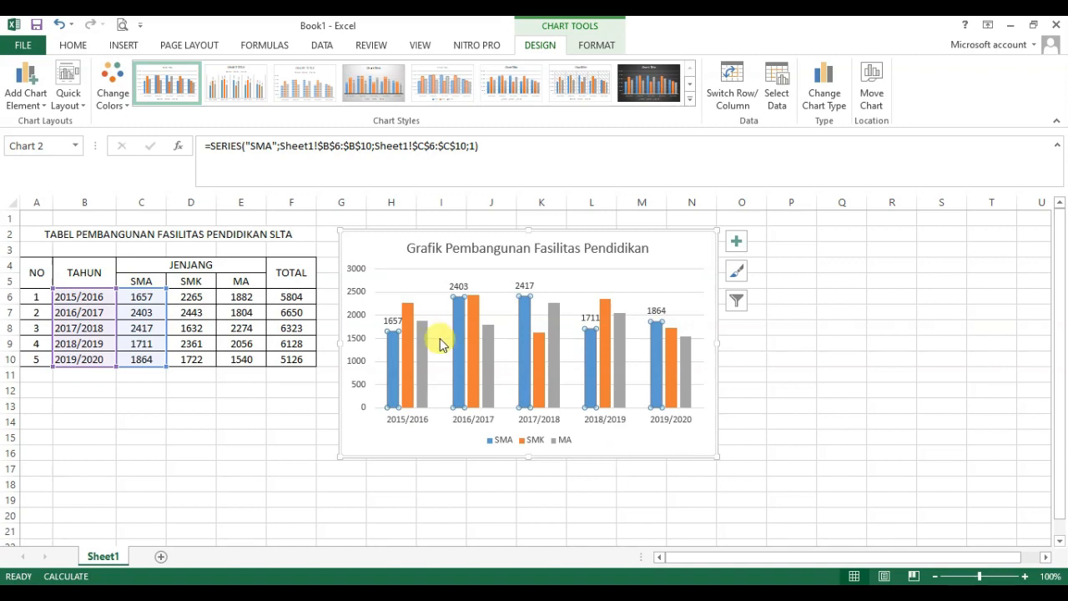
key("ctrl+z")
Step: Try data callouts on the chart's SMA columns and undo them
right_click(393, 342)
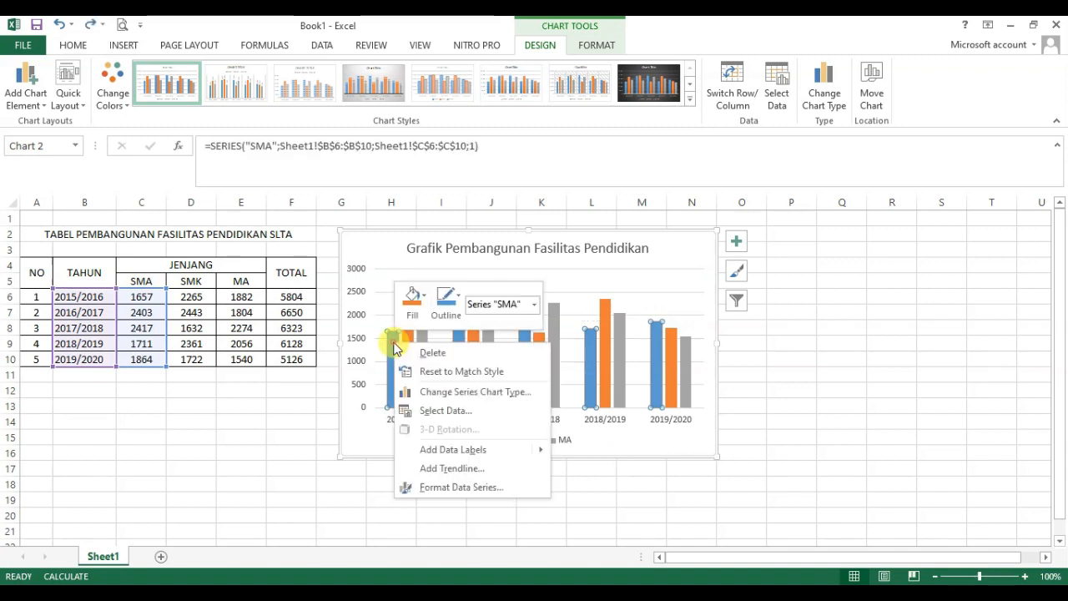
mouse_move(535, 456)
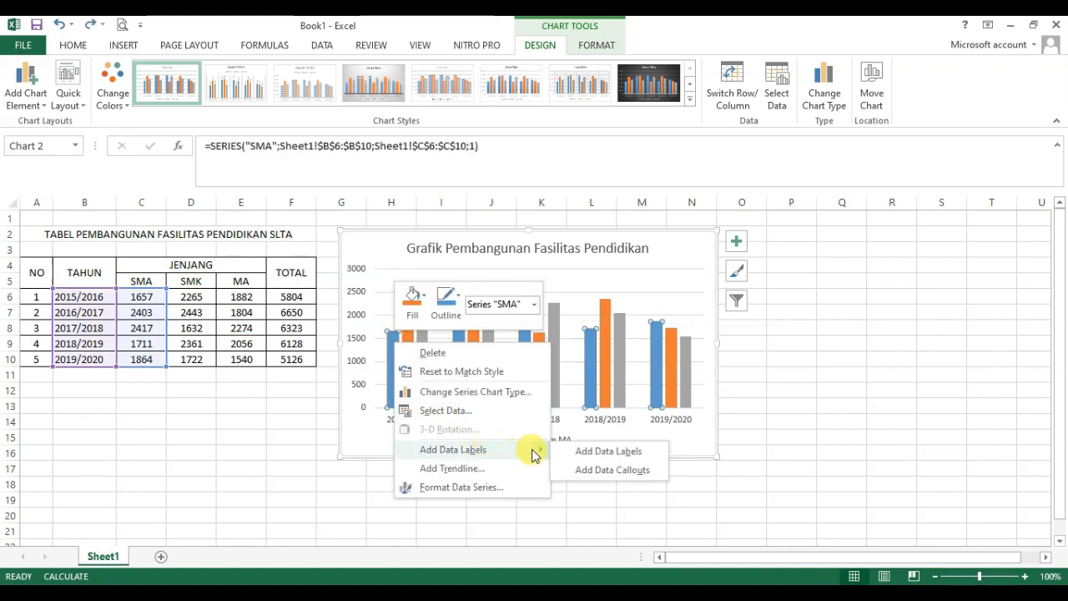
left_click(618, 477)
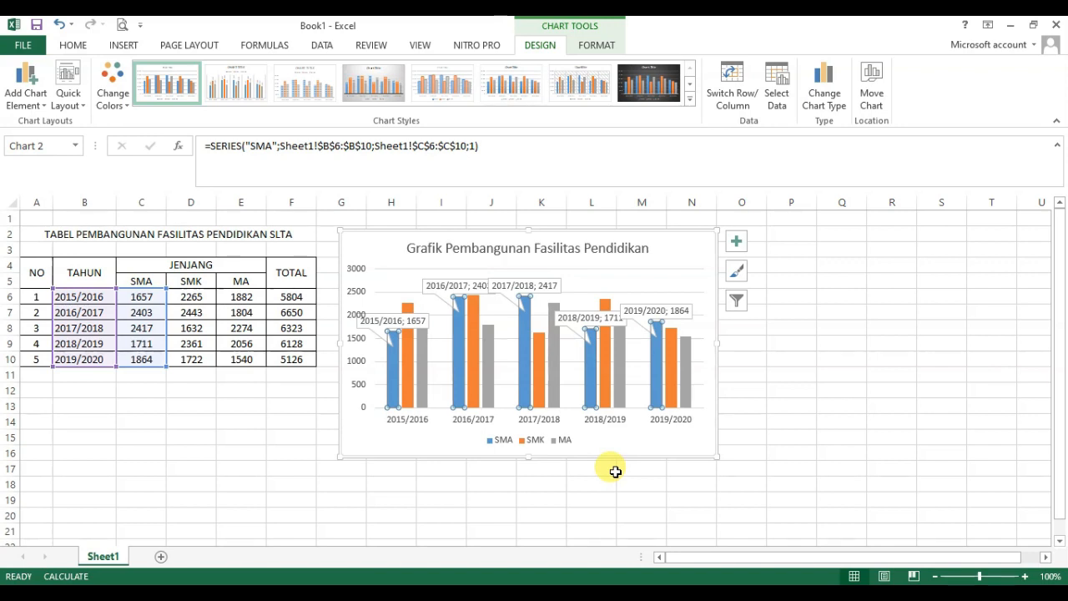
key("ctrl+z")
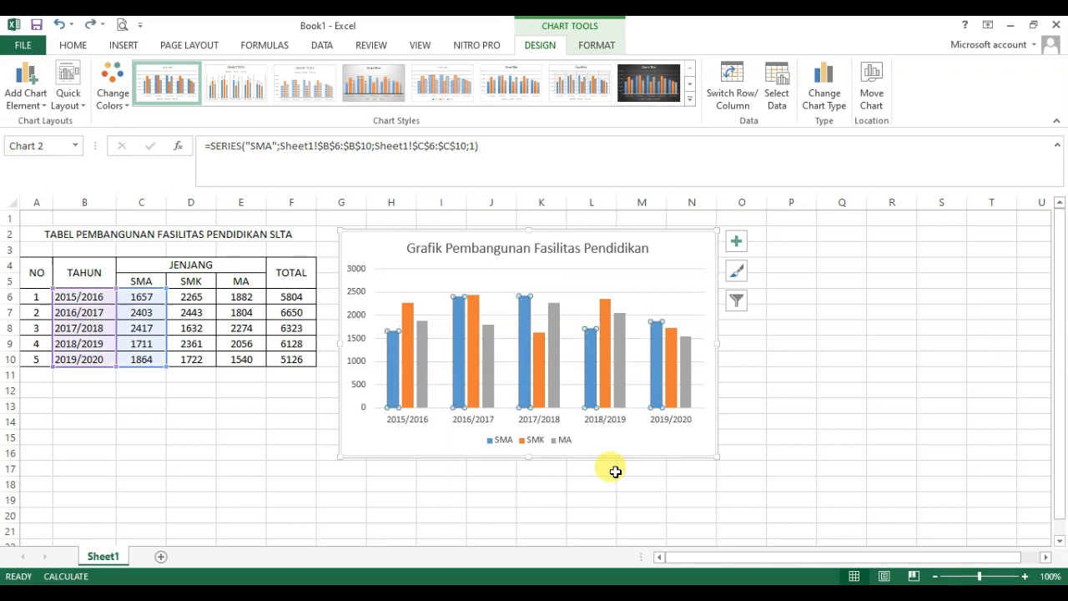
Step: Add plain data labels to the chart's SMA columns
right_click(395, 352)
mouse_move(520, 454)
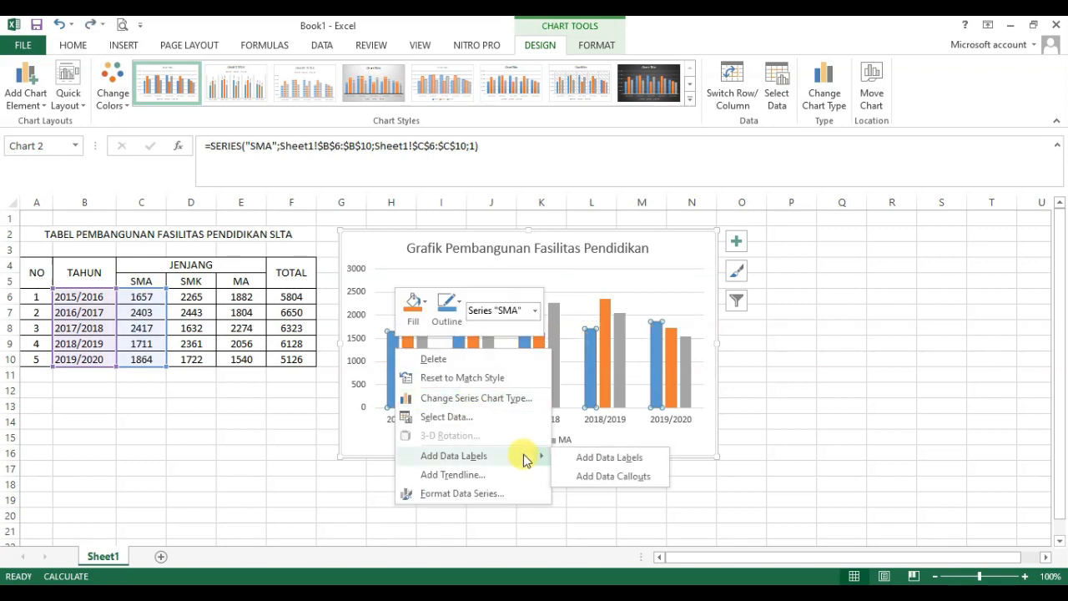
left_click(604, 460)
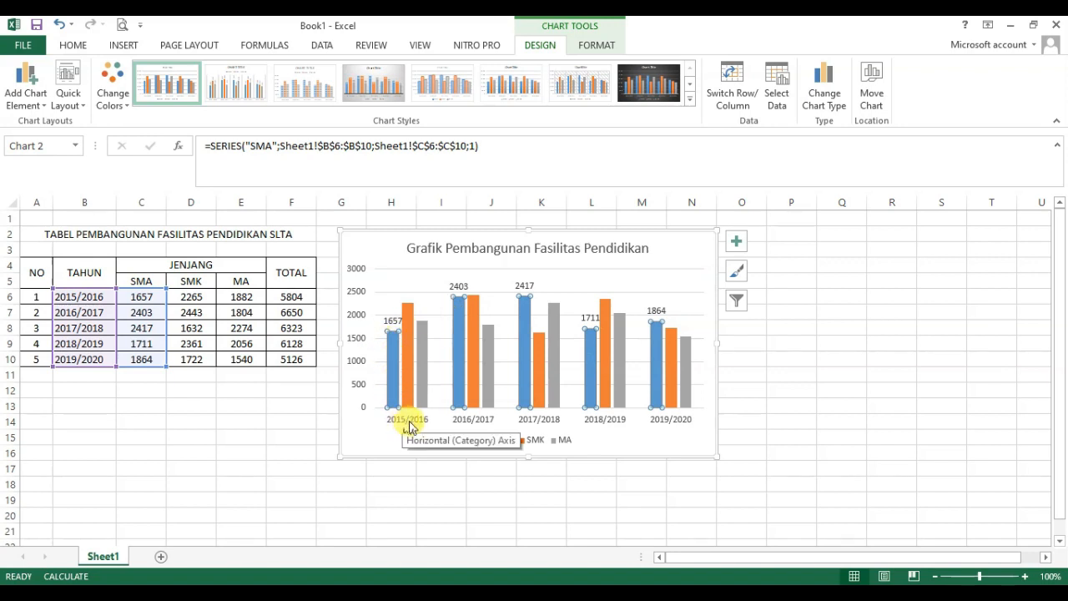
Step: Add plain data labels to the chart's SMK columns
left_click(408, 351)
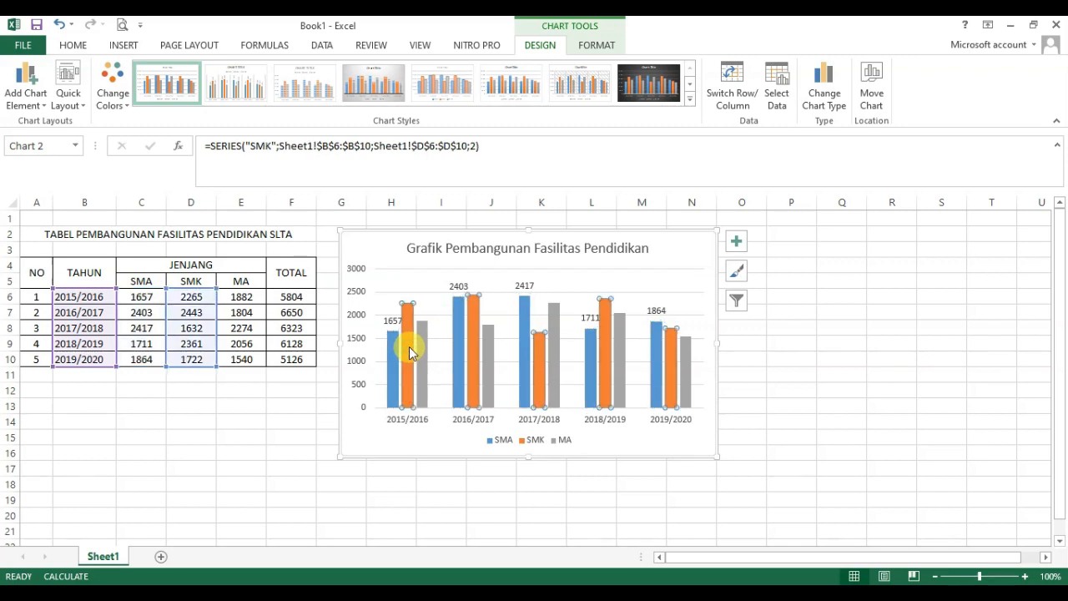
right_click(409, 352)
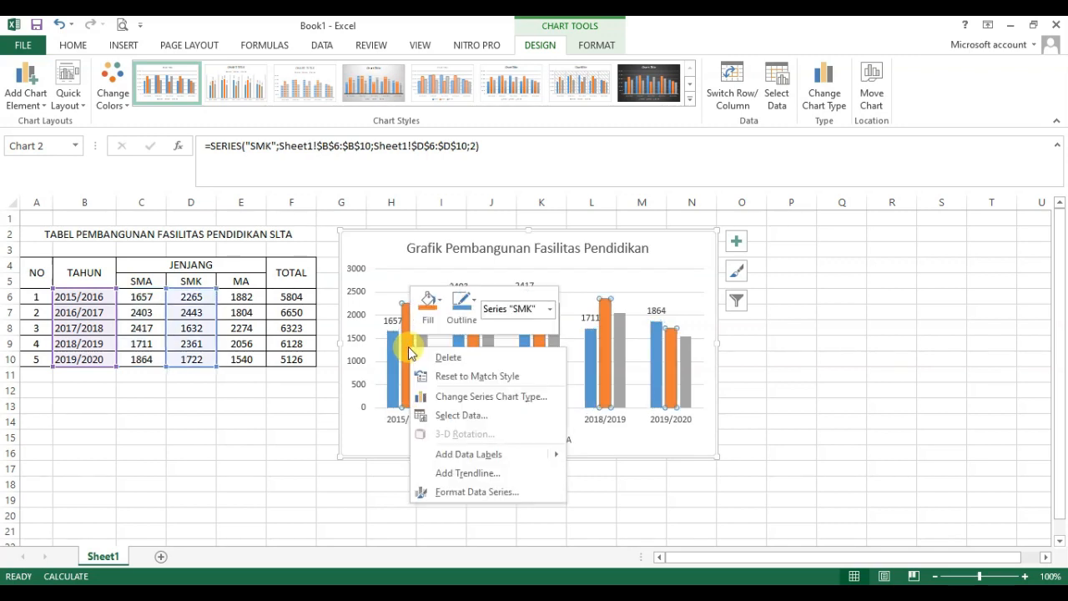
mouse_move(504, 457)
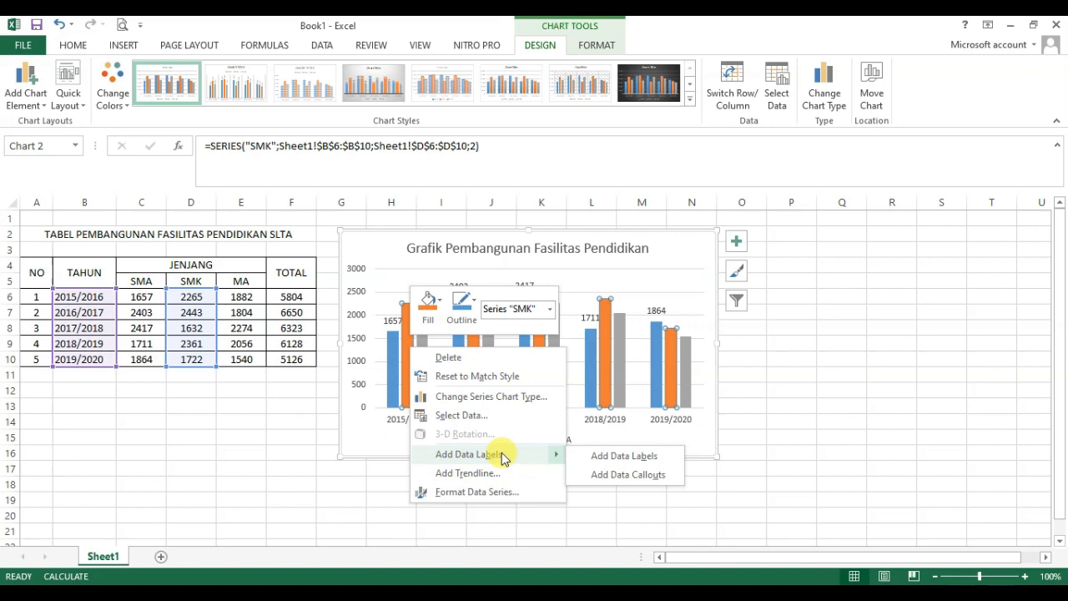
left_click(614, 456)
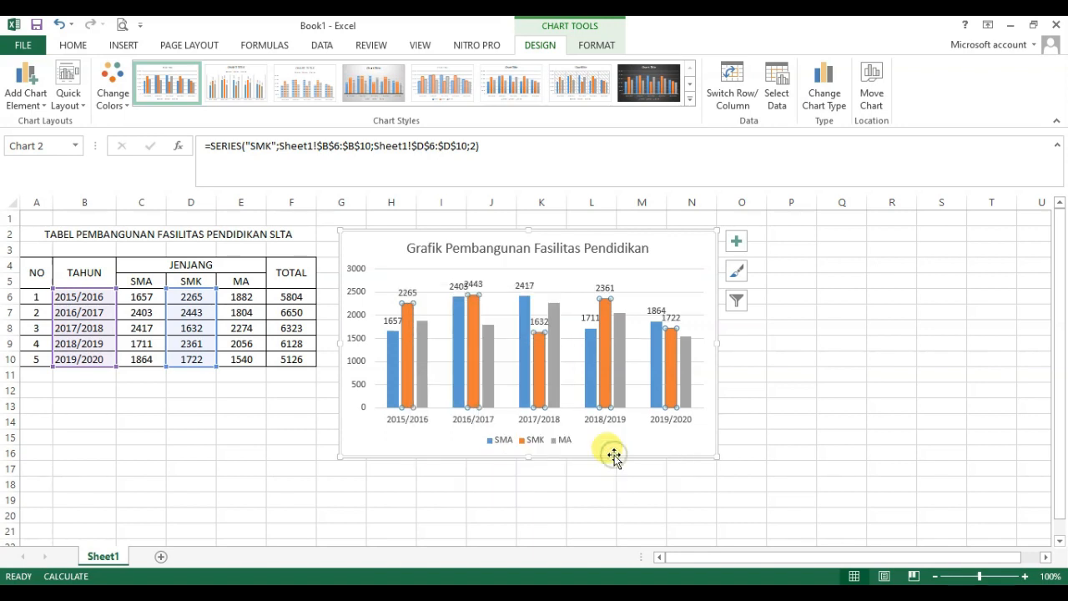
Step: Add plain data labels to the chart's MA columns and deselect the chart
left_click(423, 341)
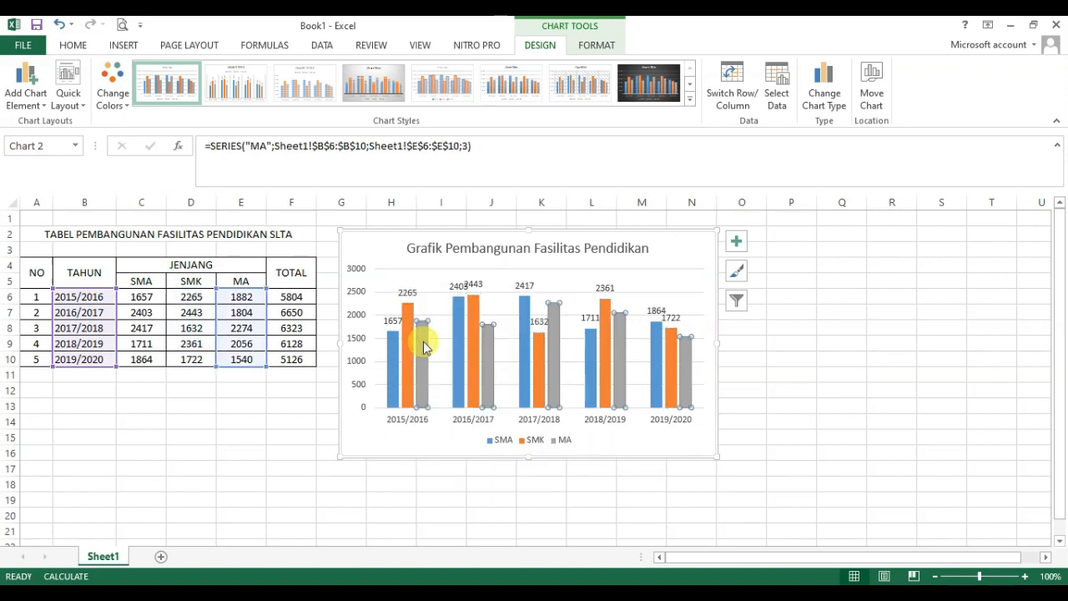
right_click(423, 341)
mouse_move(559, 448)
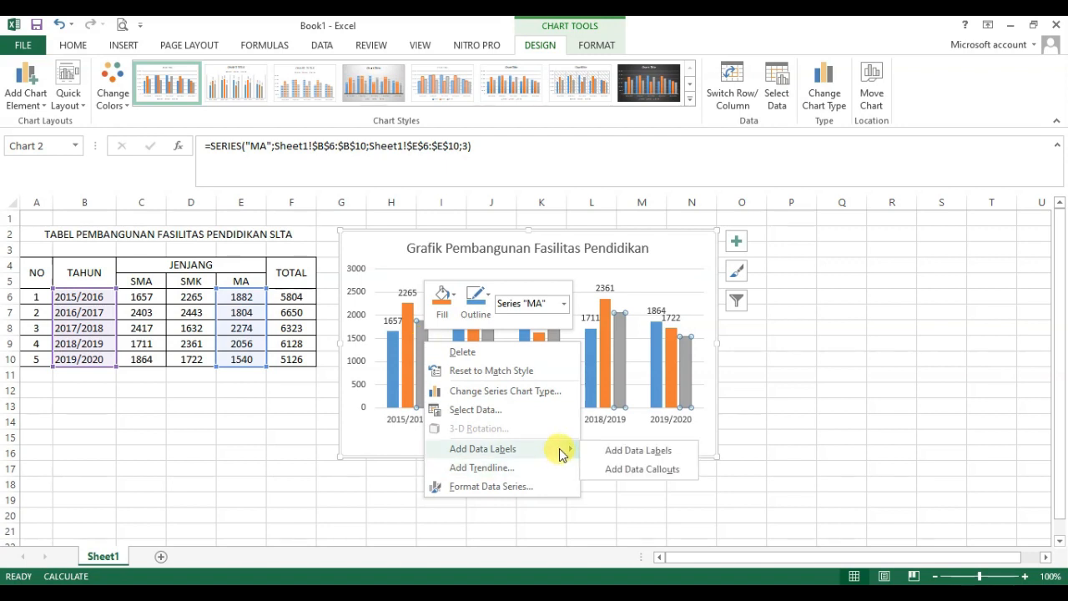
left_click(618, 455)
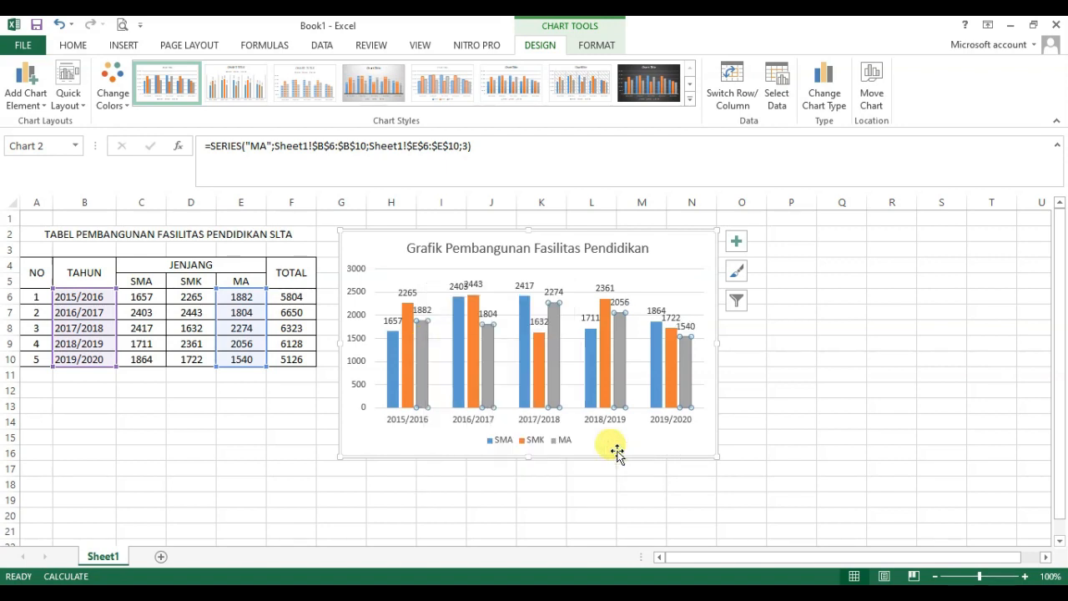
left_click(795, 401)
left_click(777, 328)
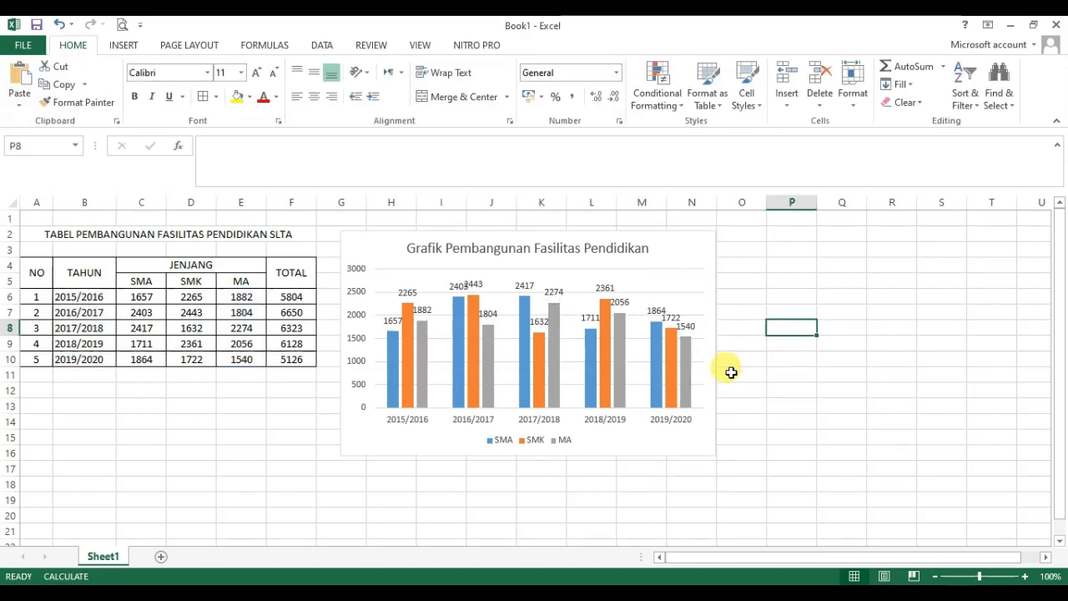
left_click(668, 267)
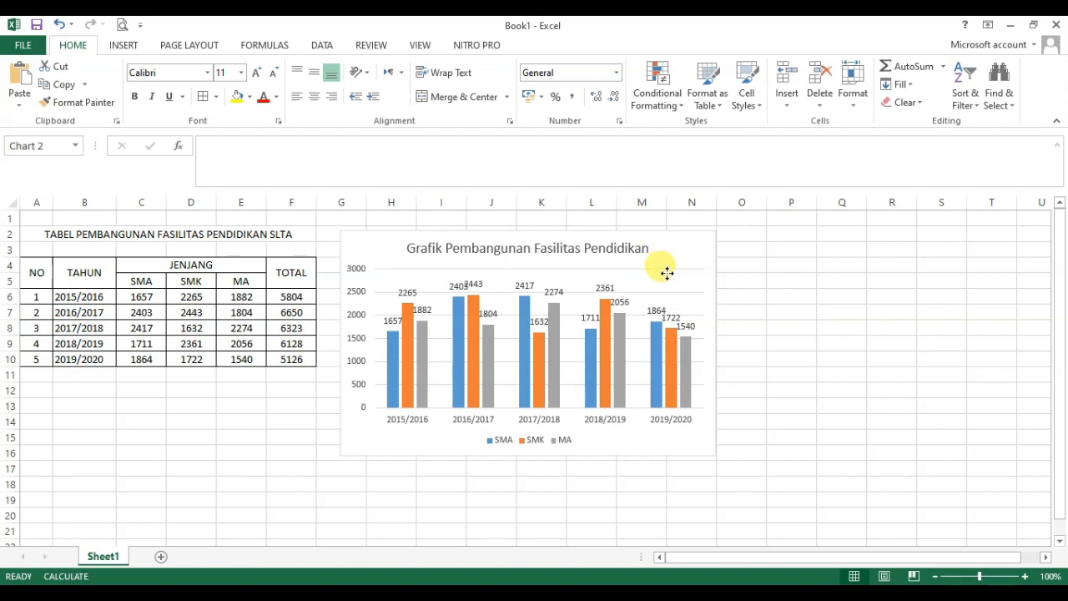
left_click(674, 256)
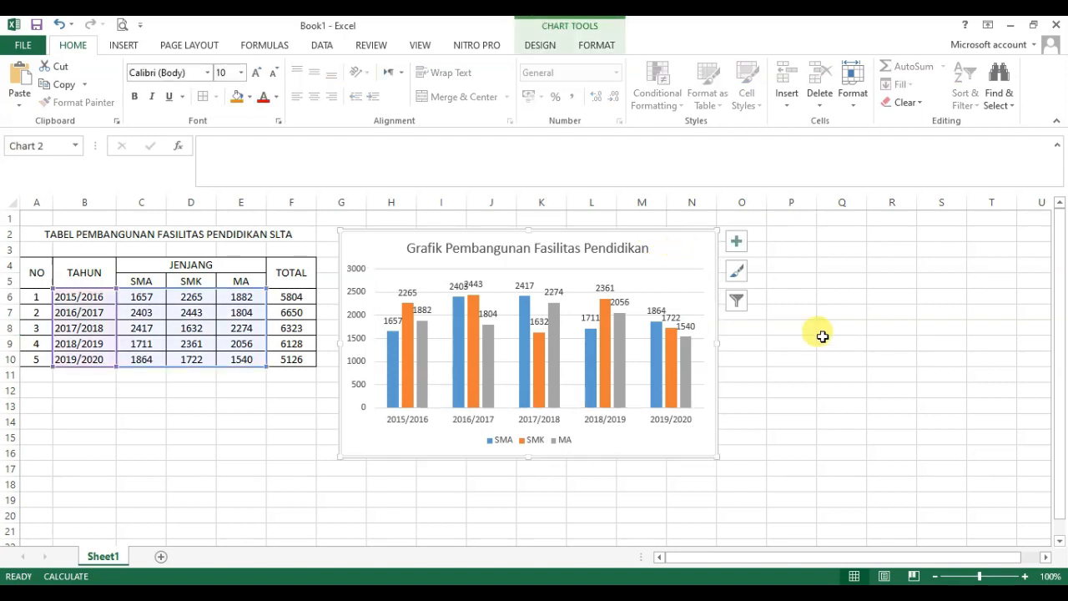
left_click(827, 432)
Step: Preview the available chart styles on the column chart and apply the dark-background Style 8
left_click(655, 433)
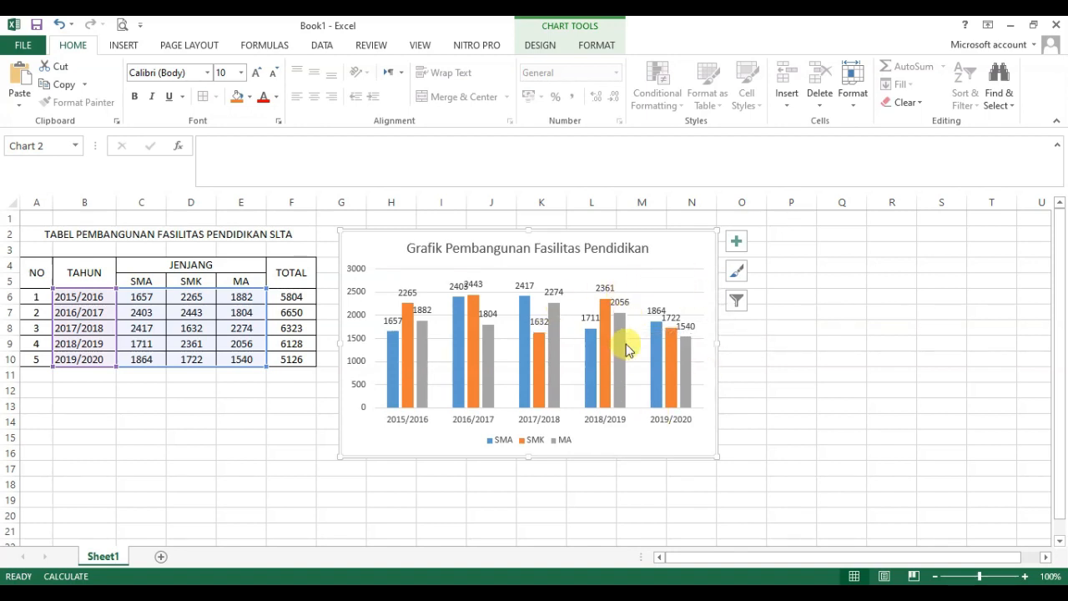
left_click(737, 275)
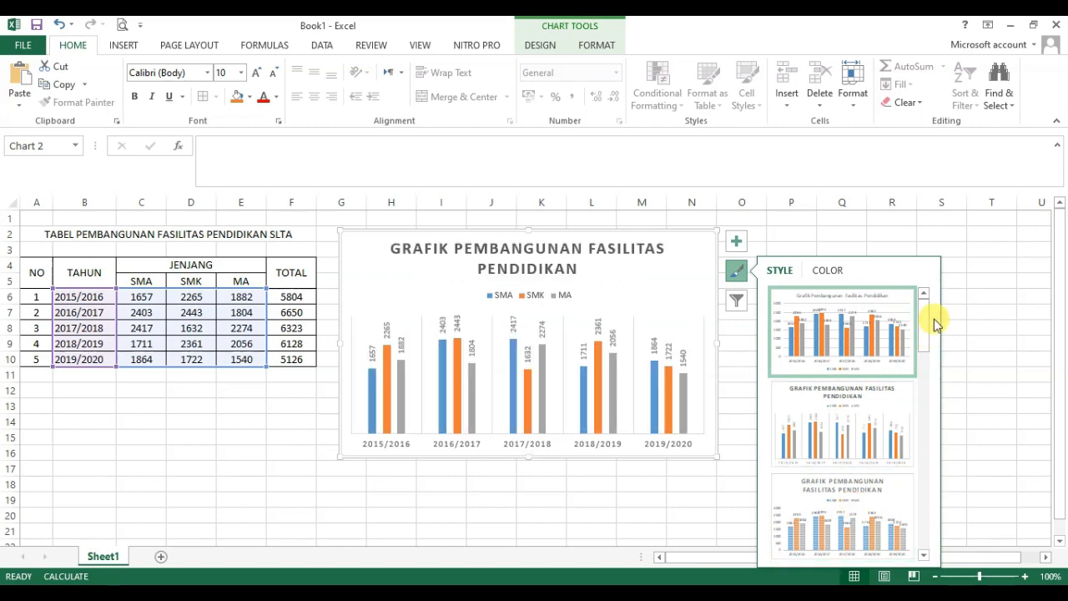
left_click_drag(923, 329, 926, 373)
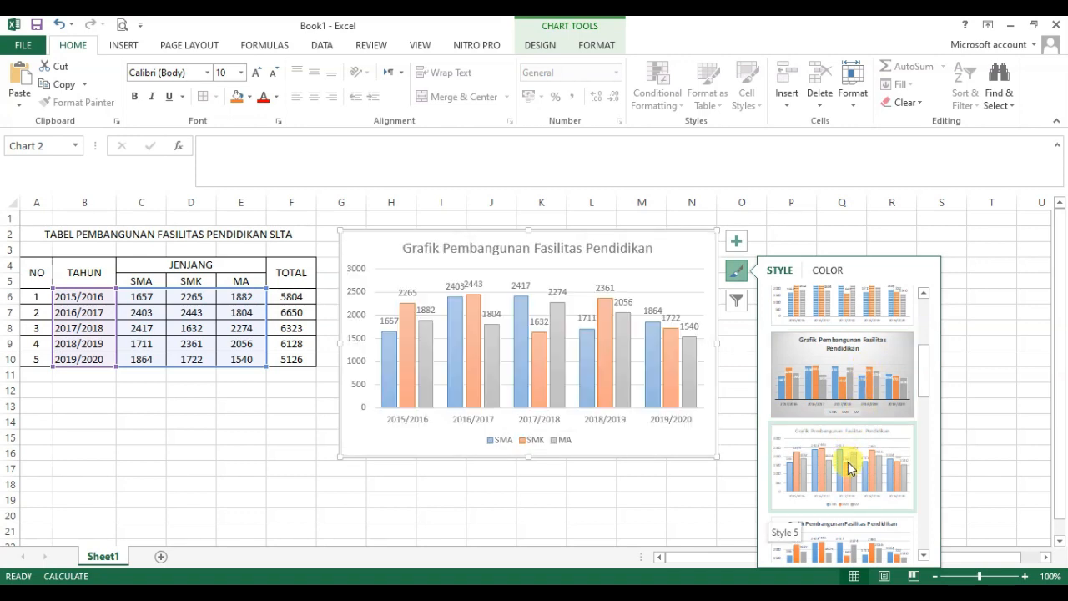
left_click_drag(925, 390, 926, 426)
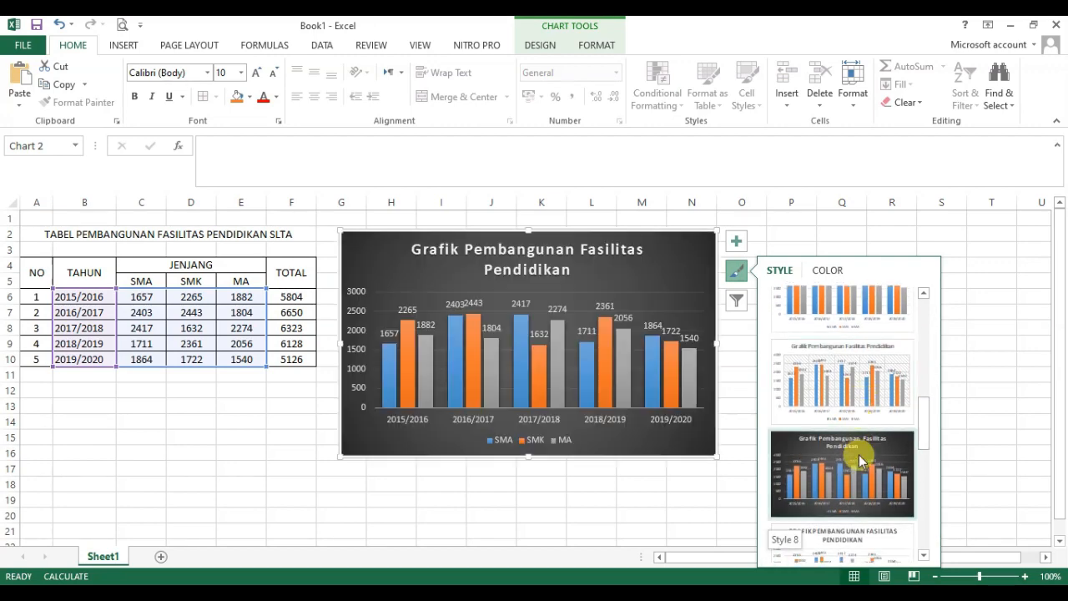
left_click(859, 457)
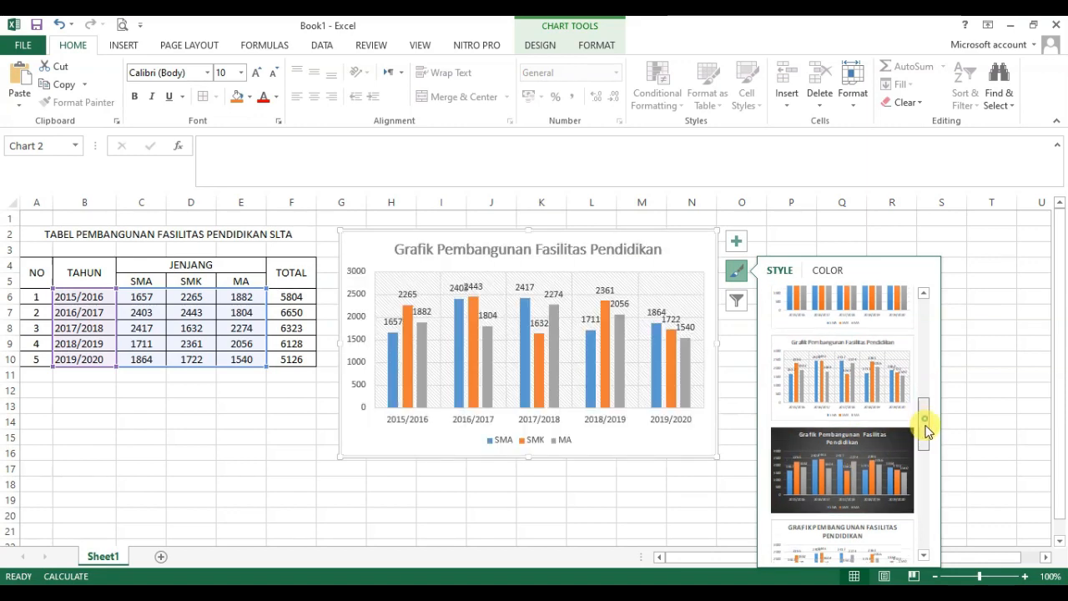
left_click_drag(924, 425, 925, 467)
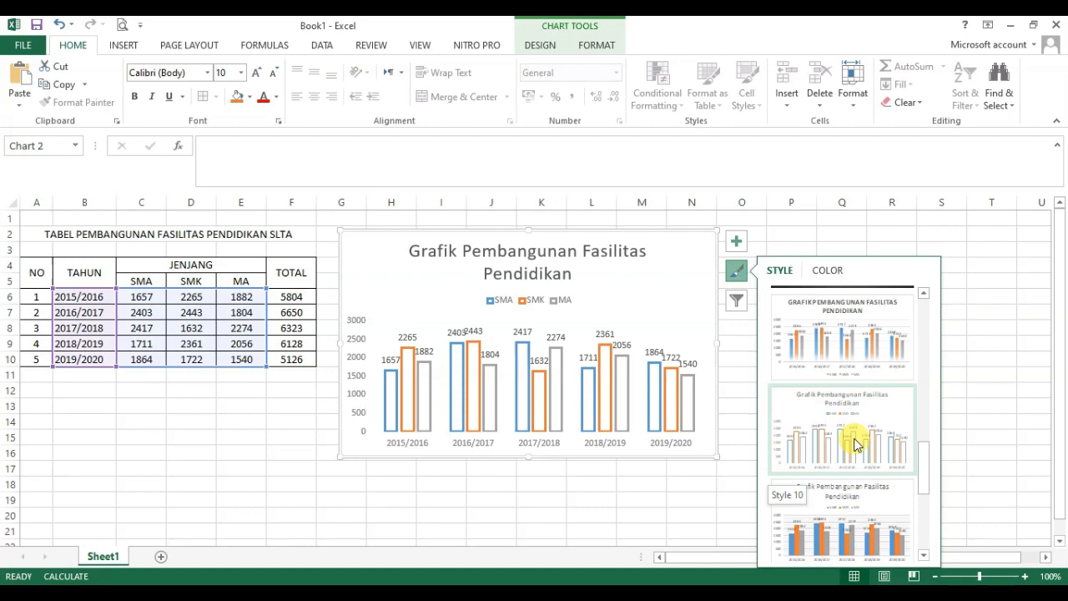
left_click_drag(925, 464, 929, 512)
scroll(852, 513, "up", 2)
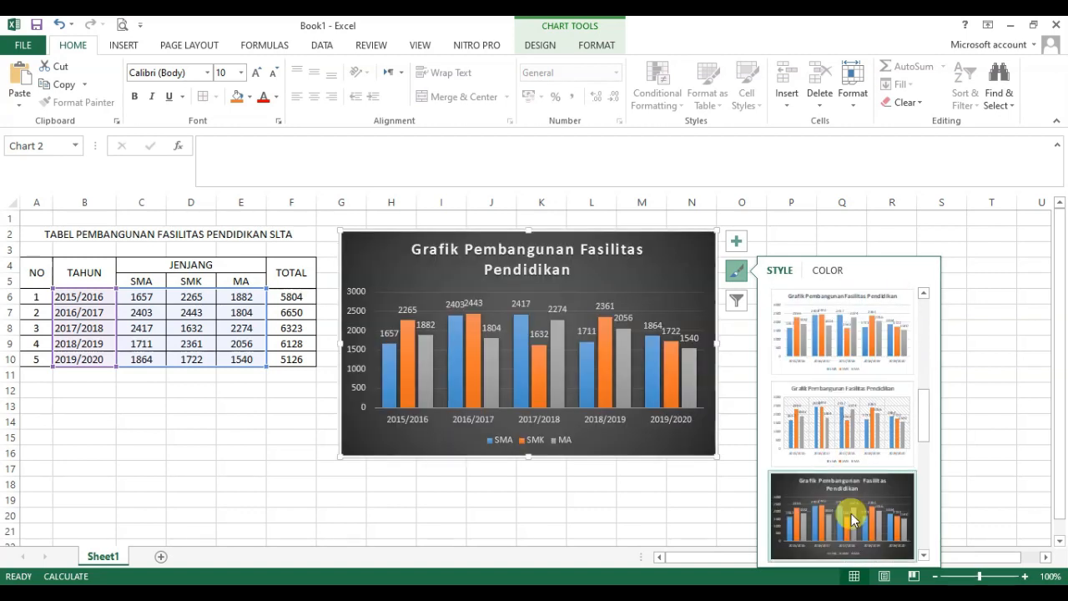
left_click(808, 495)
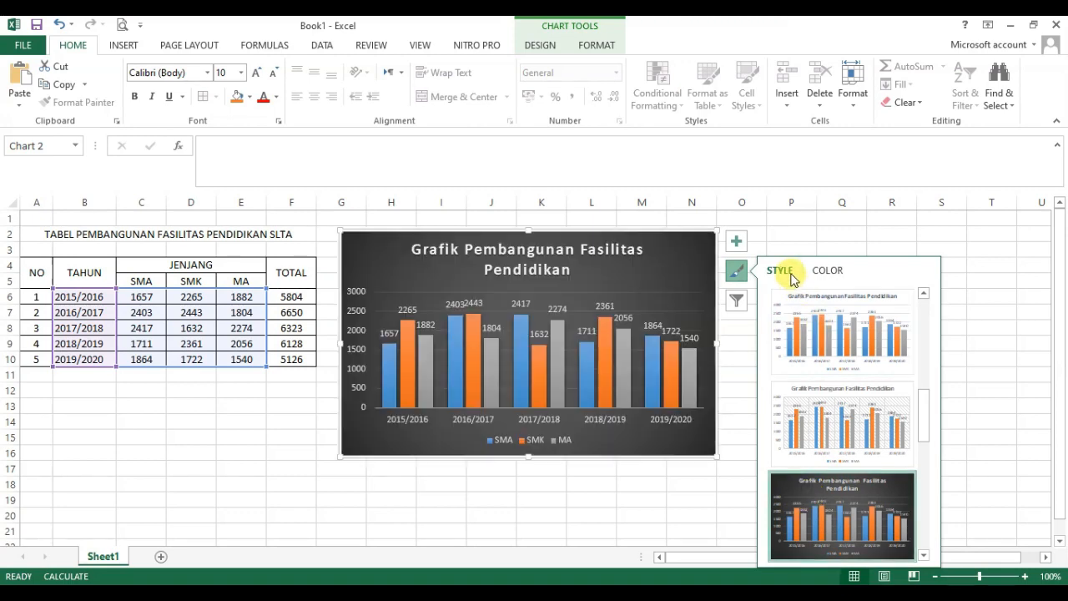
Step: Apply the colorful Color 3 palette of orange, yellow and green to the column chart and deselect it
left_click(831, 276)
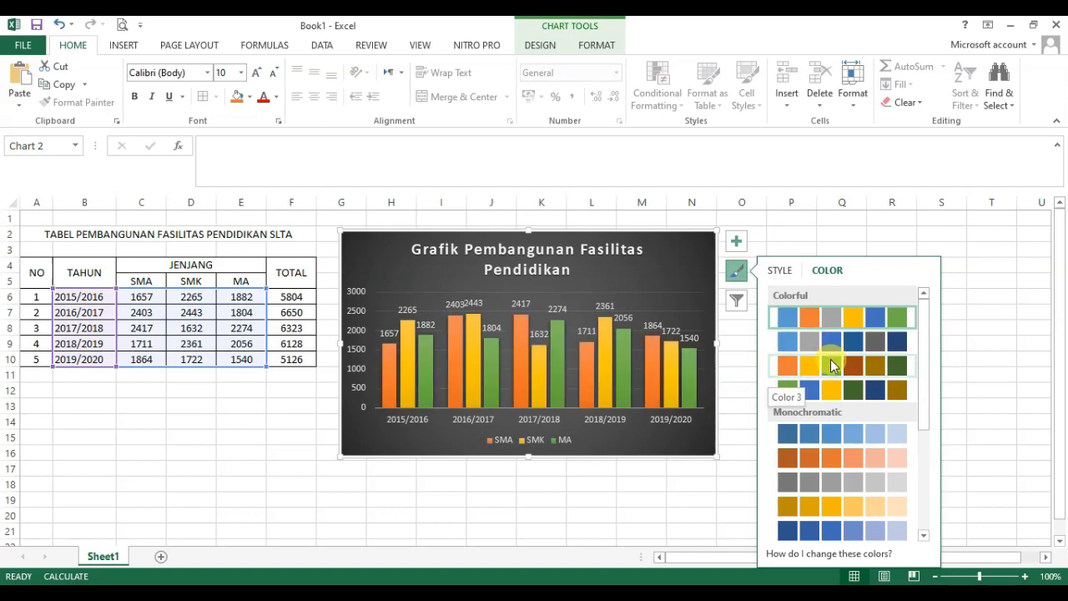
left_click(831, 365)
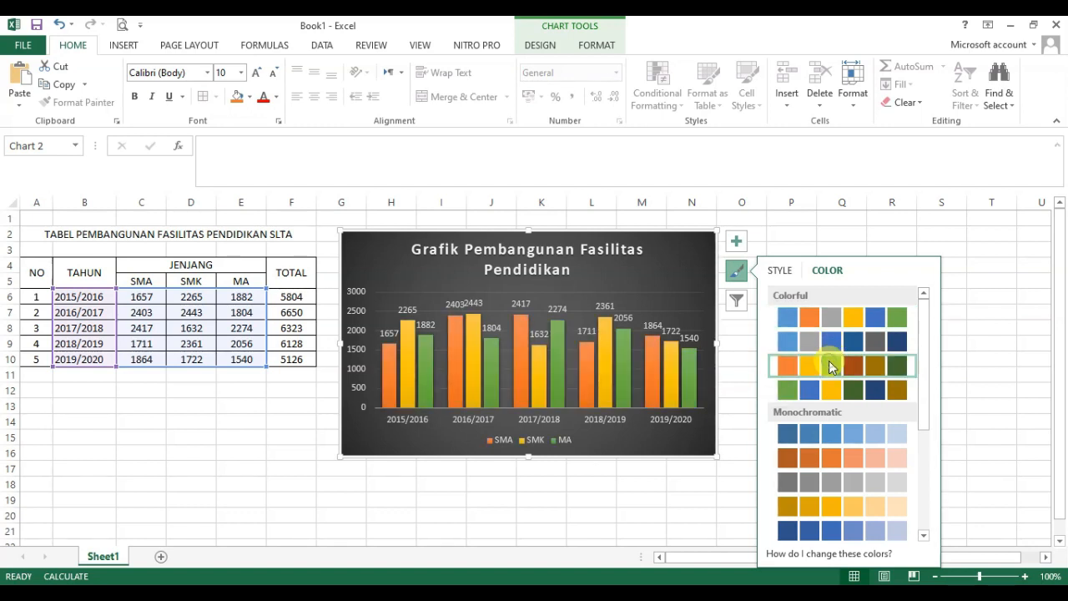
left_click(993, 340)
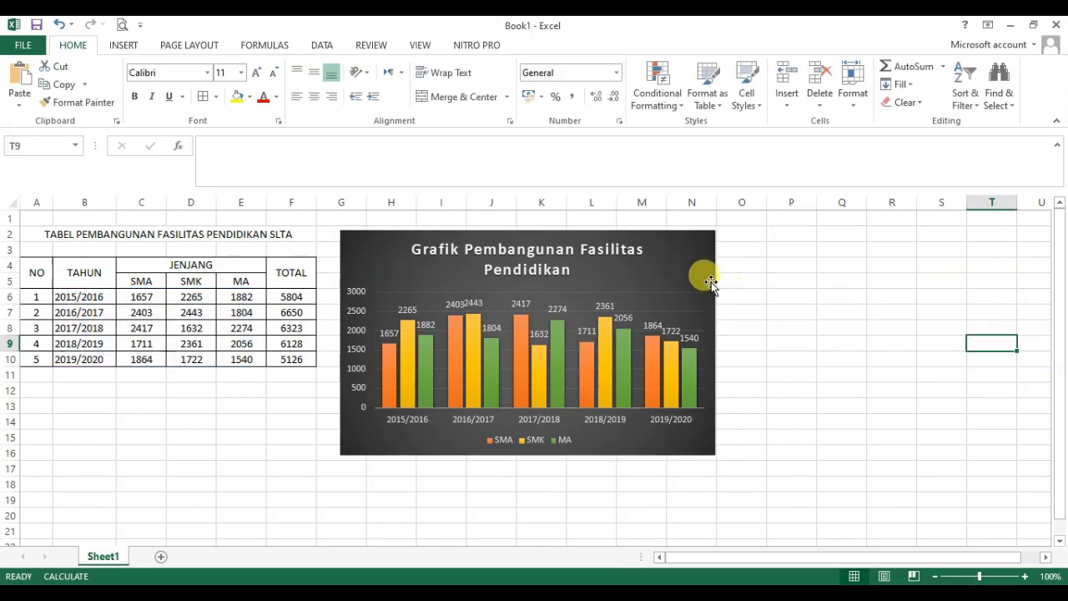
Step: Move the column chart slightly down so its upper edge sits below row 2 and deselect it
mouse_move(705, 280)
left_mouse_down()
mouse_move(712, 305)
mouse_move(702, 292)
left_mouse_up()
left_click(807, 323)
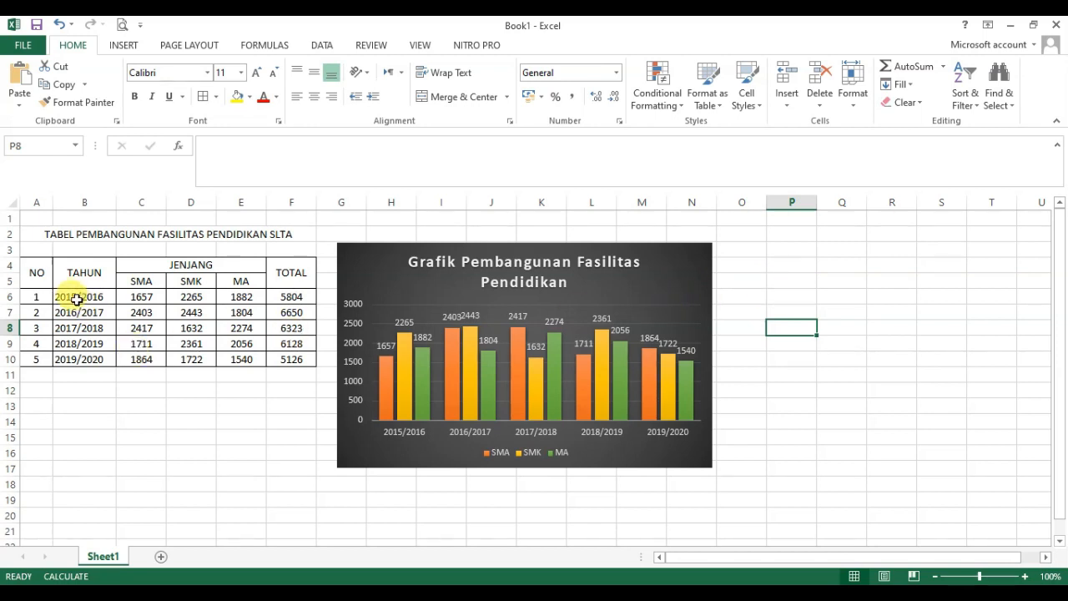
Step: Insert a line chart with markers from the years and the SMA, SMK and MA figures in B6:E10
left_click_drag(71, 297, 233, 362)
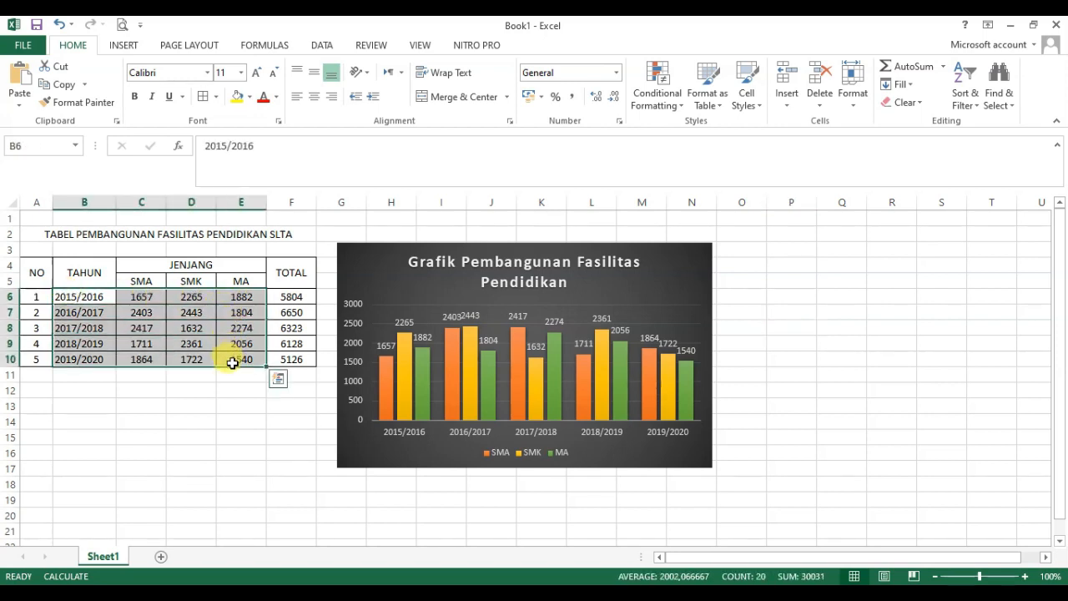
left_click(122, 45)
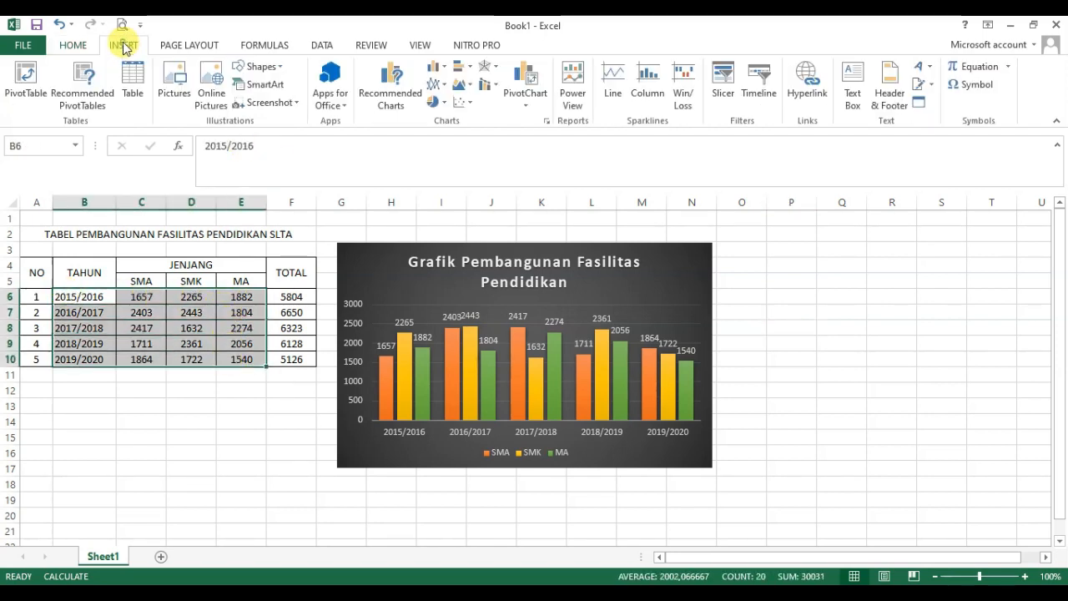
left_click(445, 87)
left_click(455, 134)
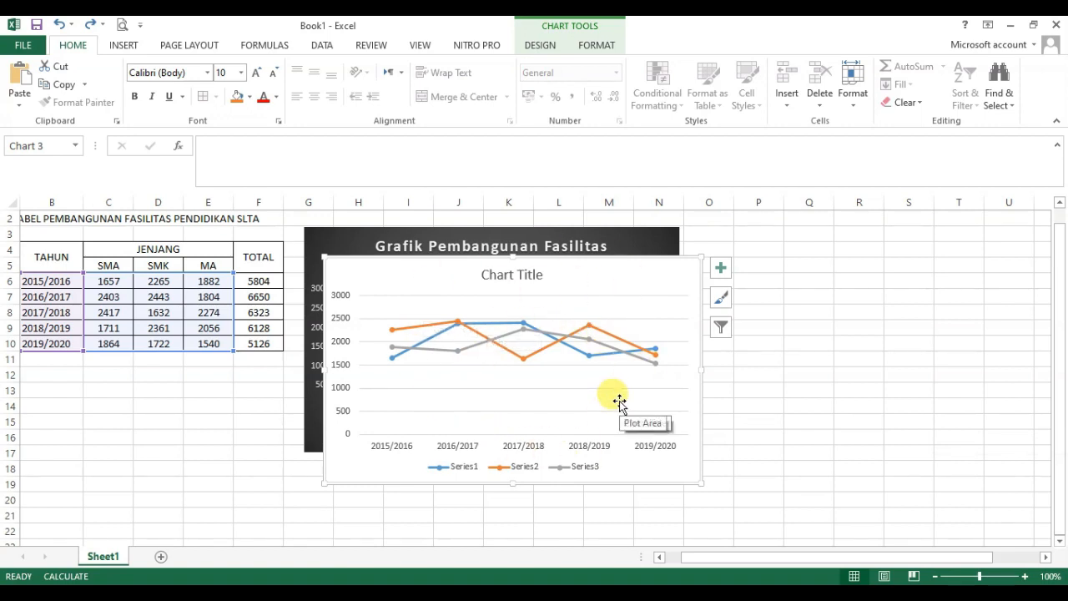
Step: Replace the line chart's placeholder title with "Grafik Pembangunan Fasilitas Pendidikan"
left_click(495, 275)
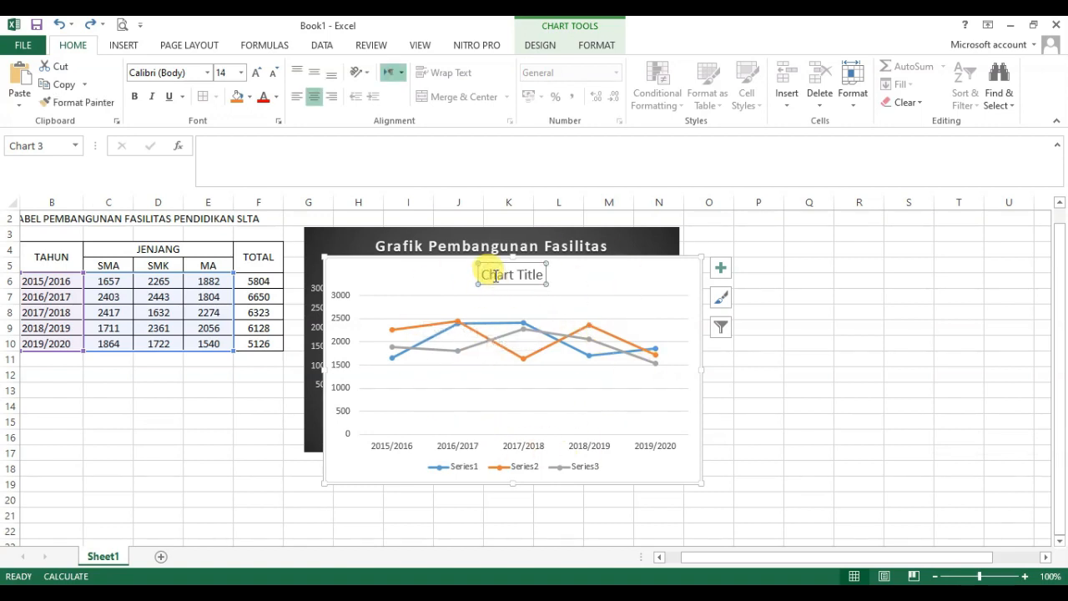
double_click(495, 276)
triple_click(495, 278)
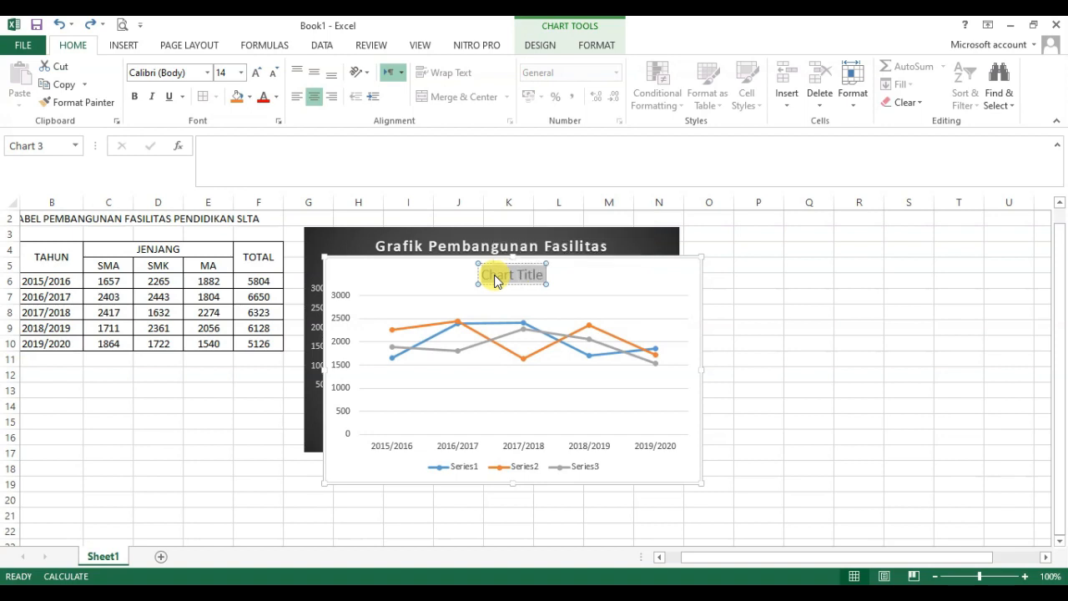
type("Grafi")
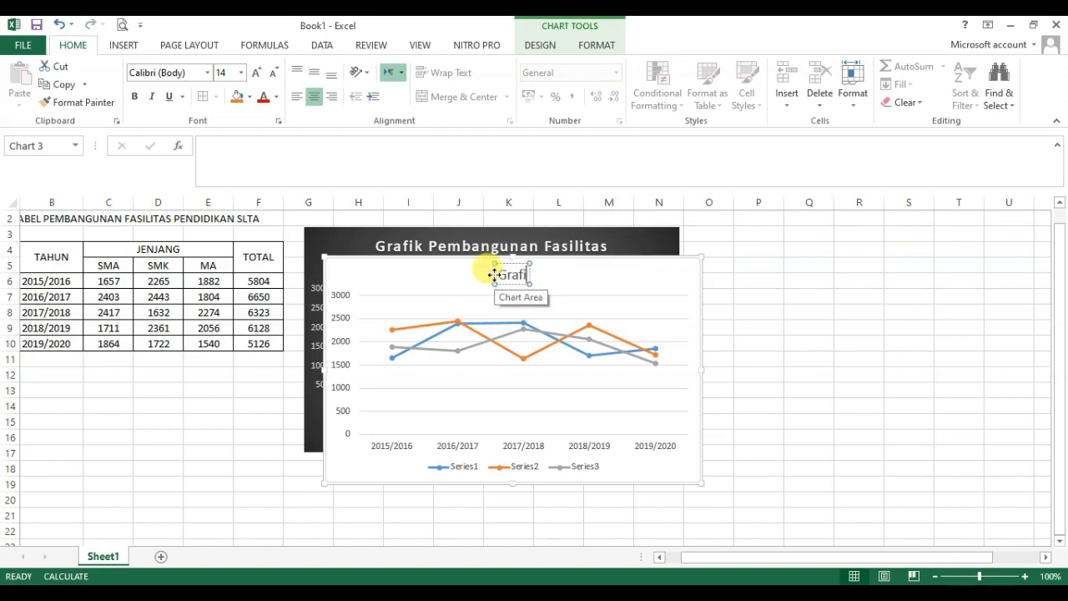
type("k Pembangu")
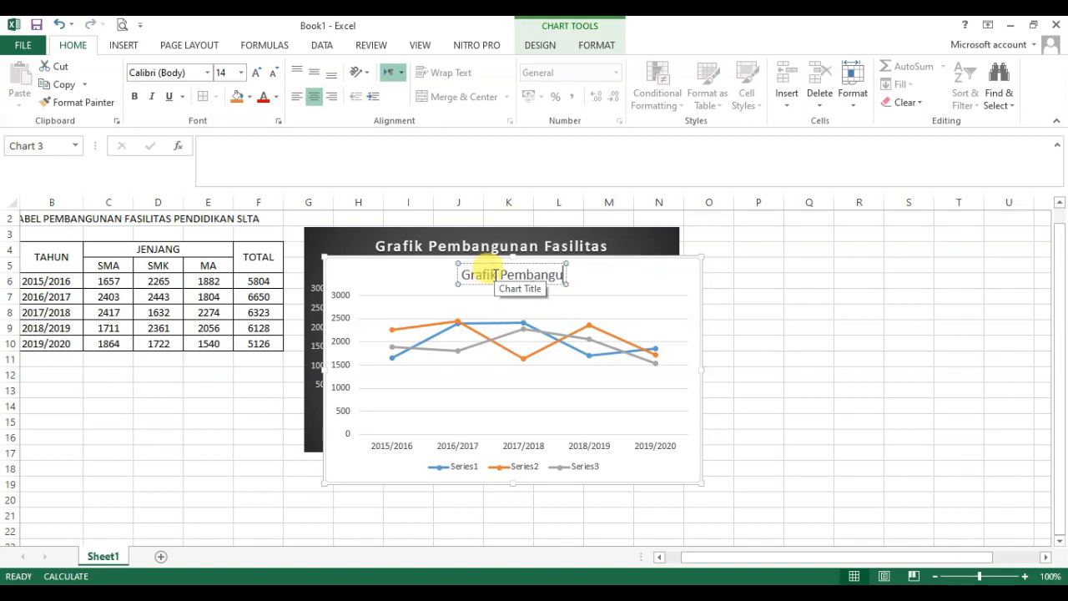
type("nan Fasili")
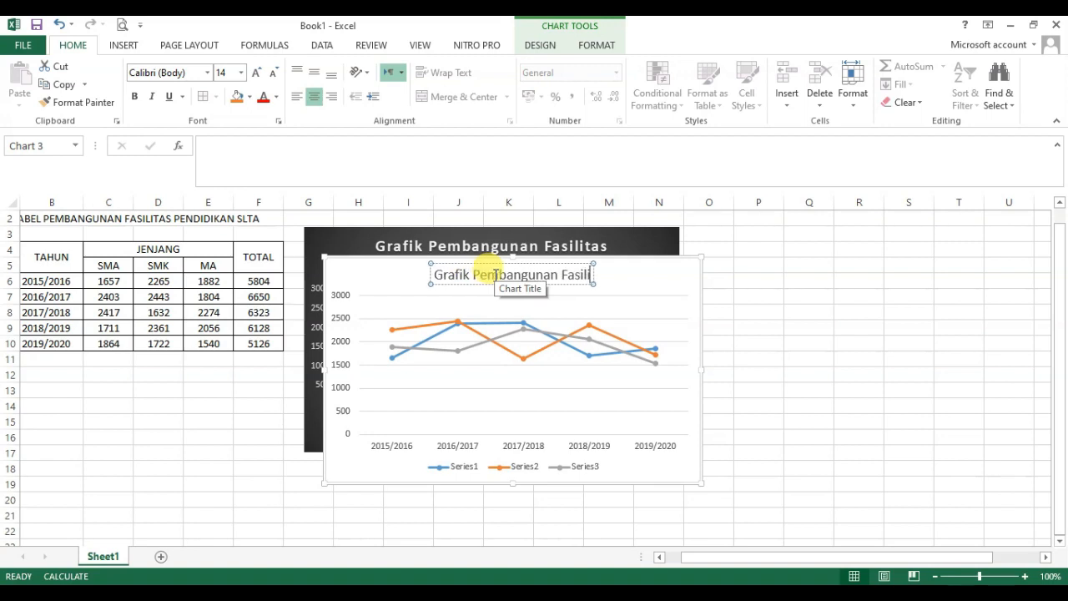
type("tas Pendidikan")
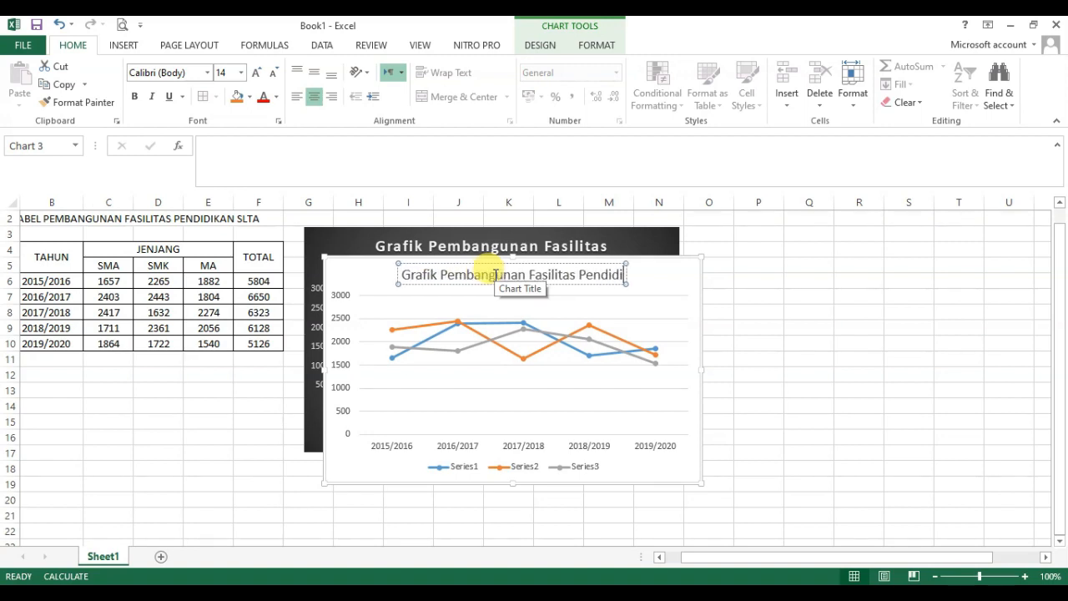
Step: Open the line chart's data source settings from its legend and rename the first series SMA
left_click(460, 470)
right_click(461, 471)
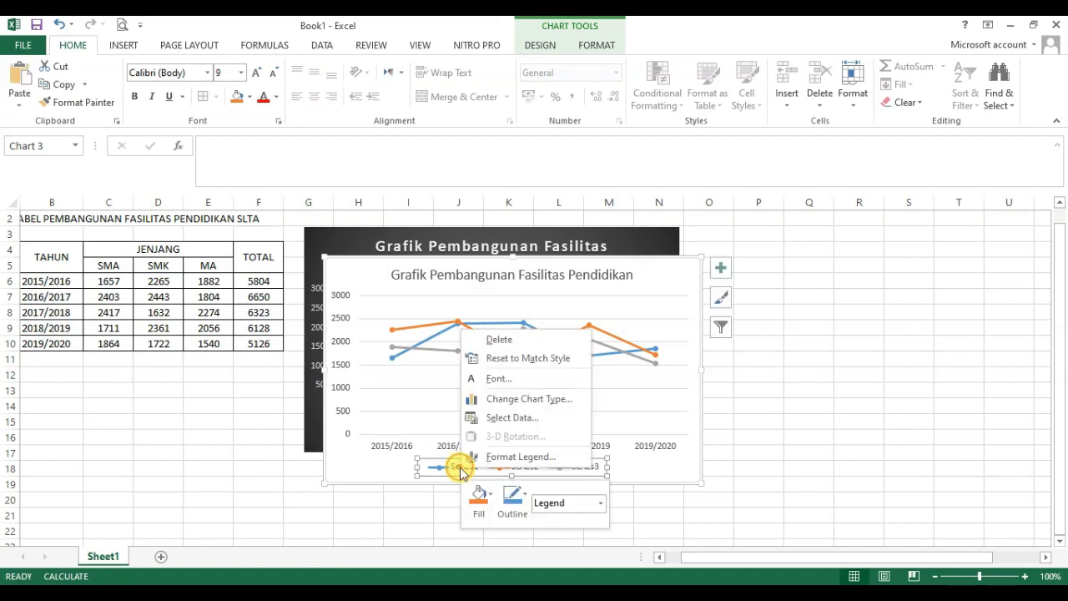
left_click(535, 417)
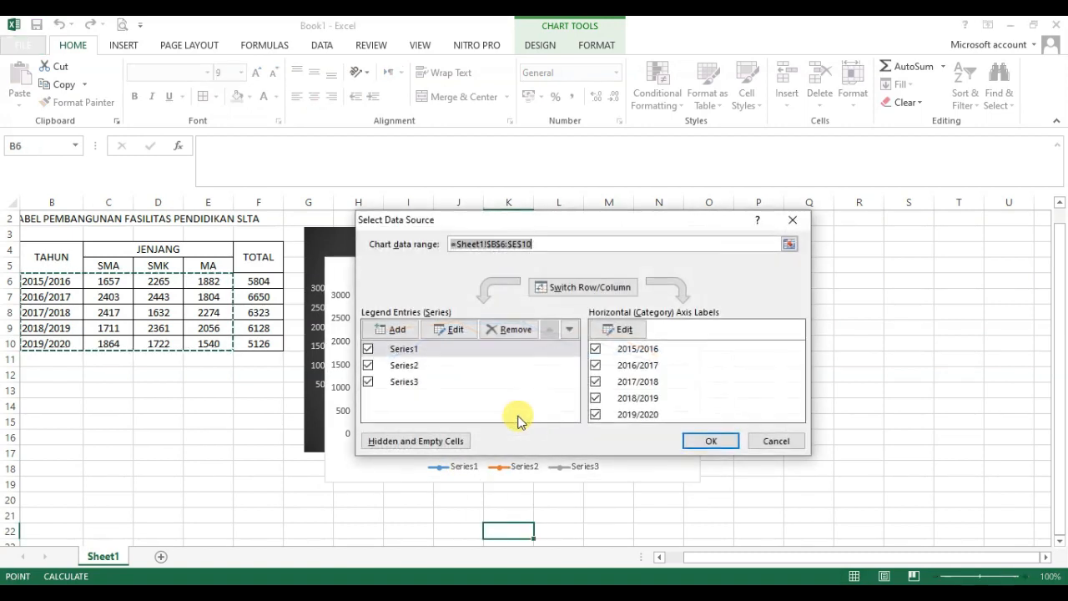
left_click(405, 349)
left_click(456, 330)
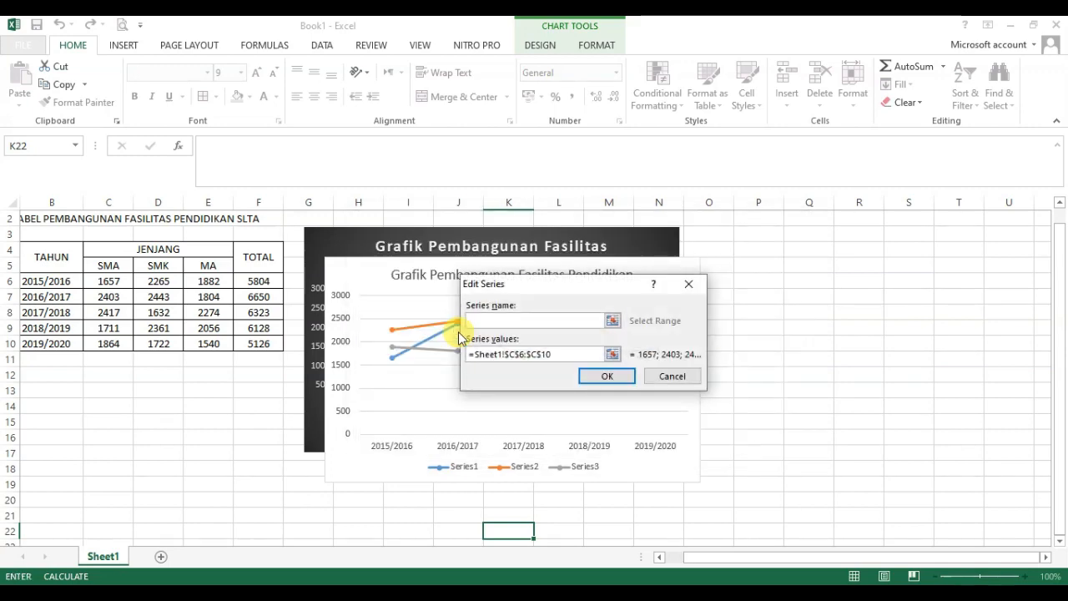
type("SMA")
left_click(607, 377)
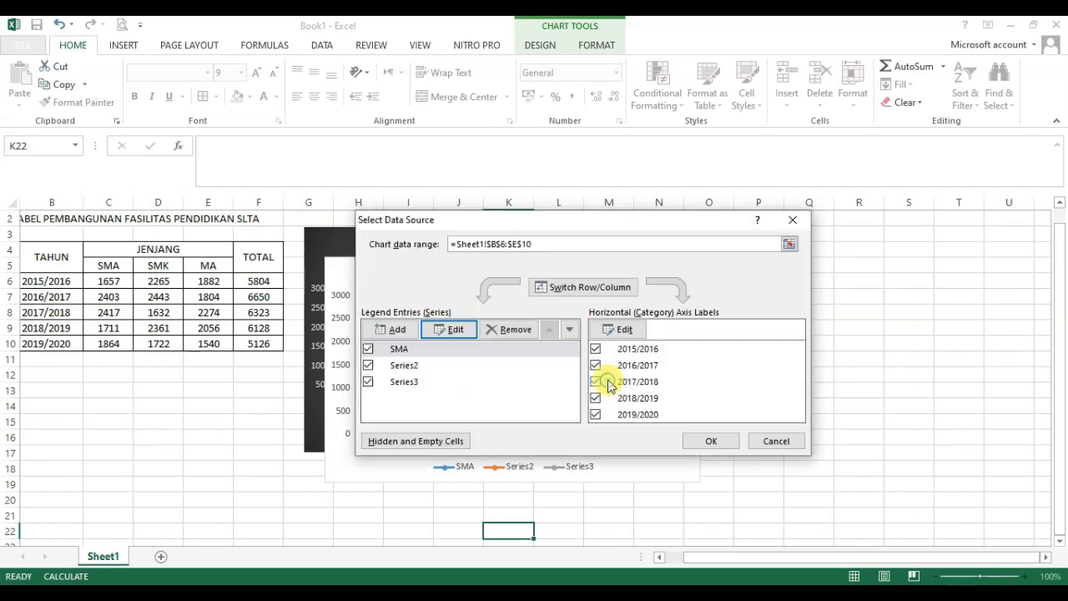
Step: Rename the line chart's second series SMK and third series MA, and apply the data source changes
left_click(406, 365)
left_click(450, 331)
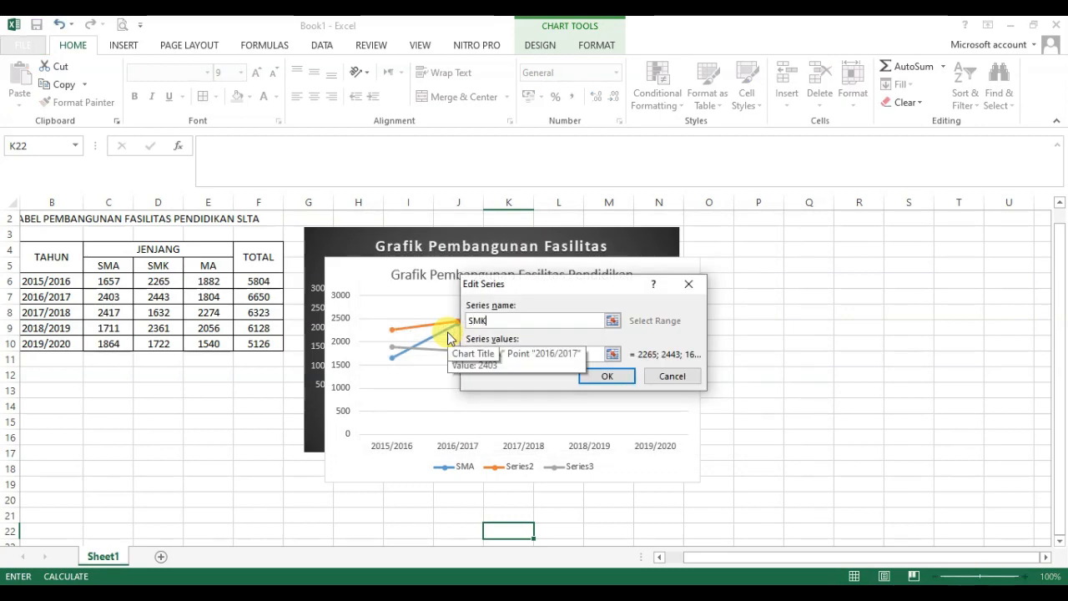
left_click(606, 377)
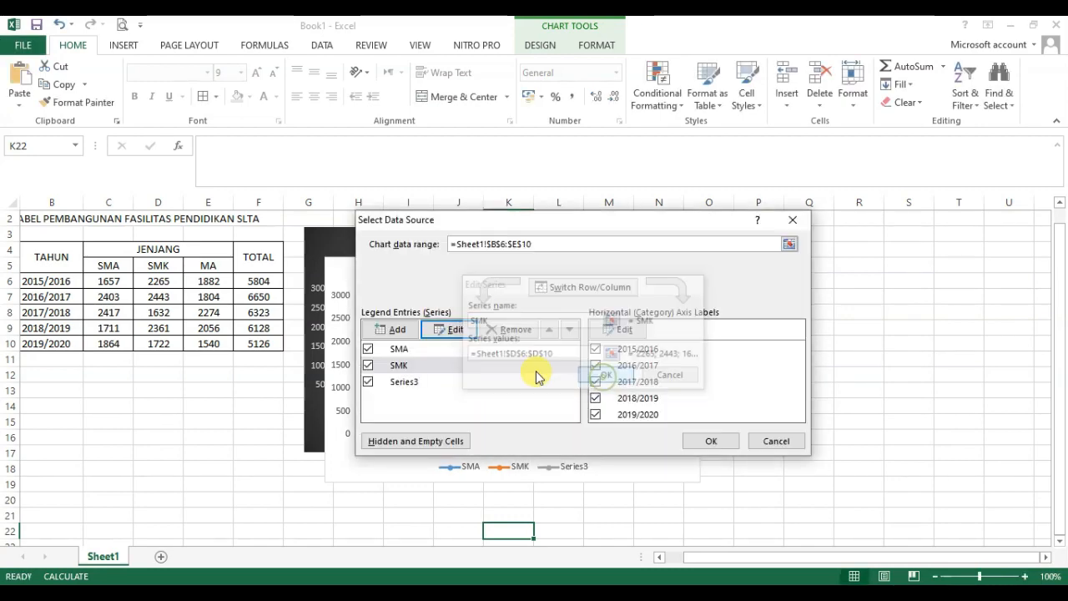
left_click(406, 382)
left_click(452, 328)
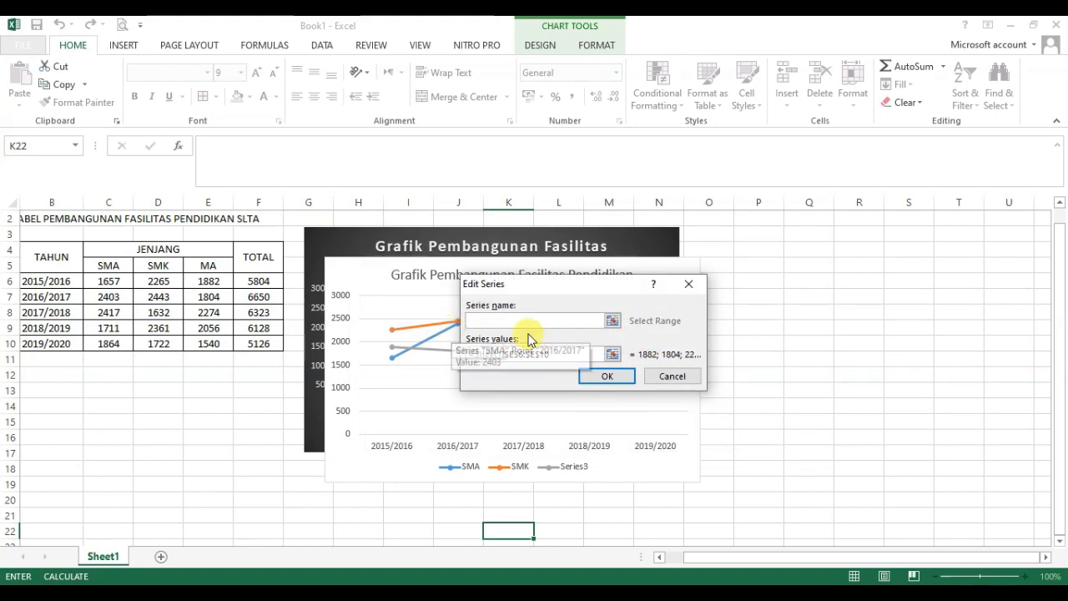
type("Ma")
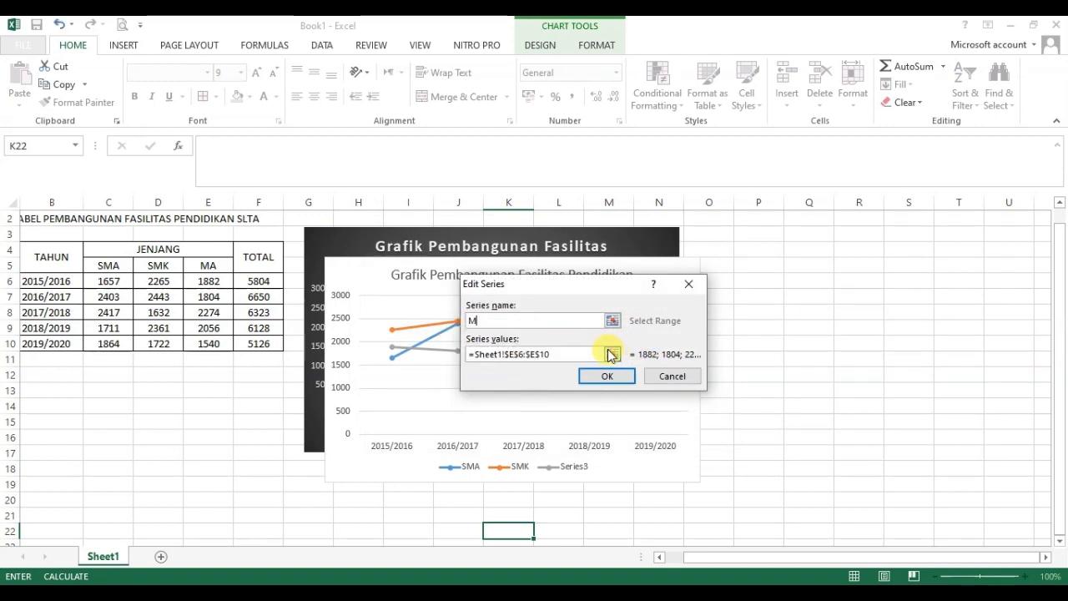
left_click(605, 375)
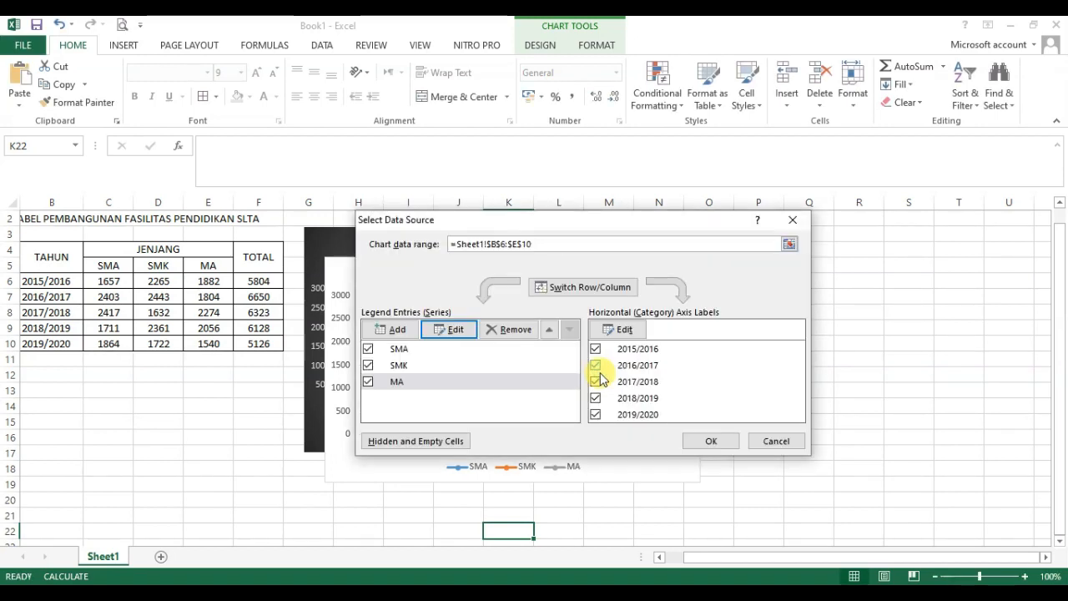
left_click(709, 434)
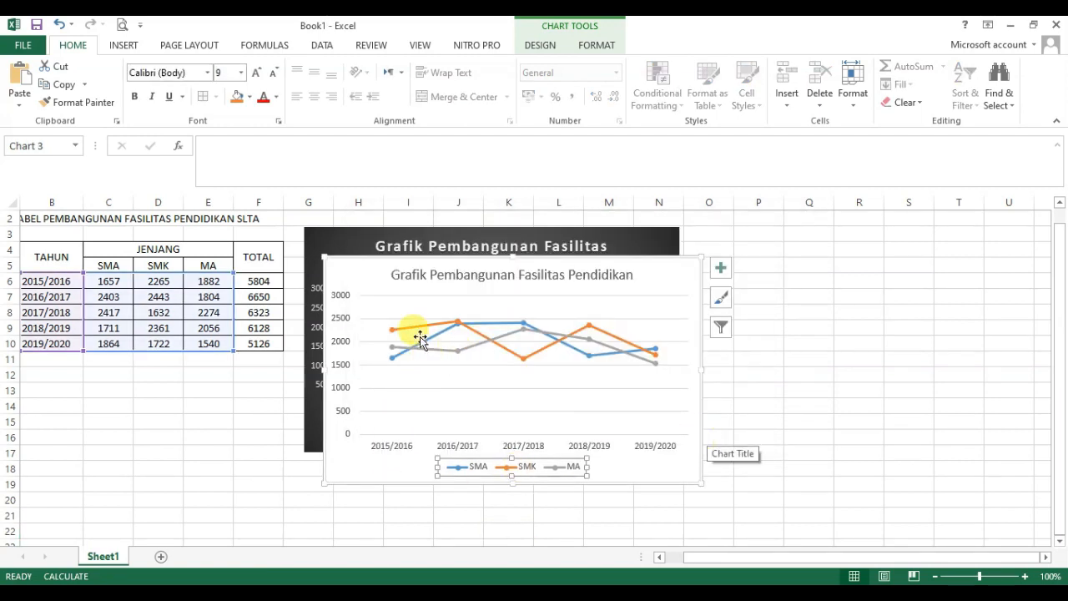
Step: Add plain data labels to the line chart's SMK line
mouse_move(413, 335)
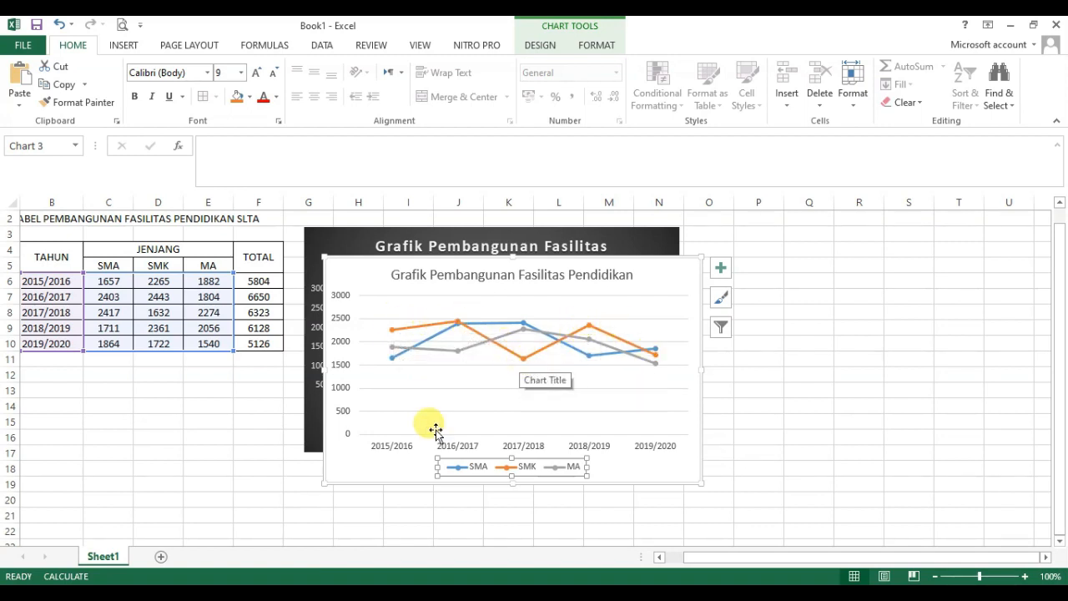
left_click(415, 330)
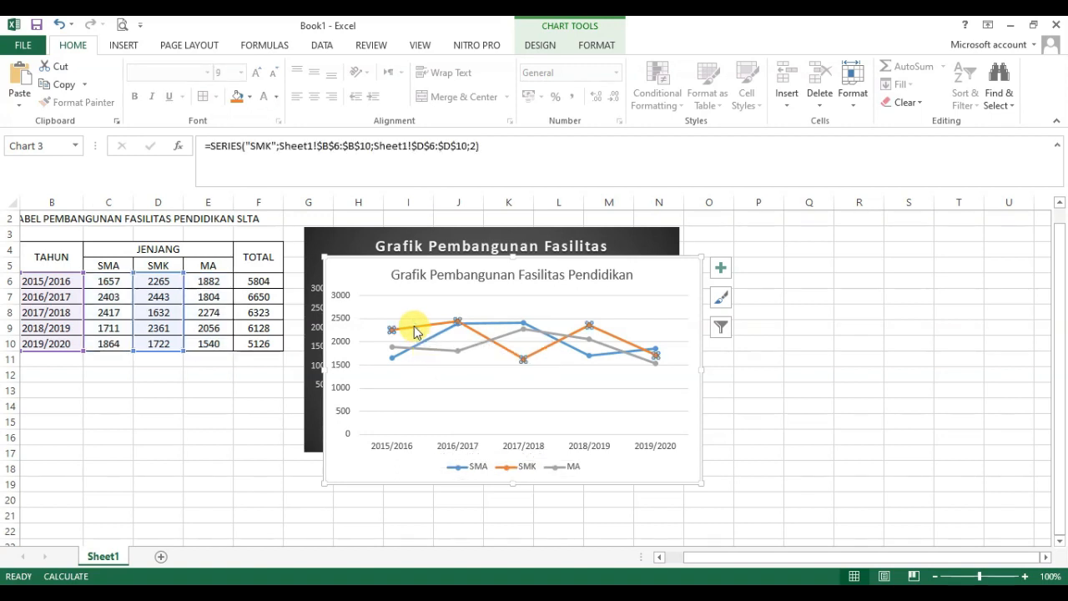
right_click(414, 330)
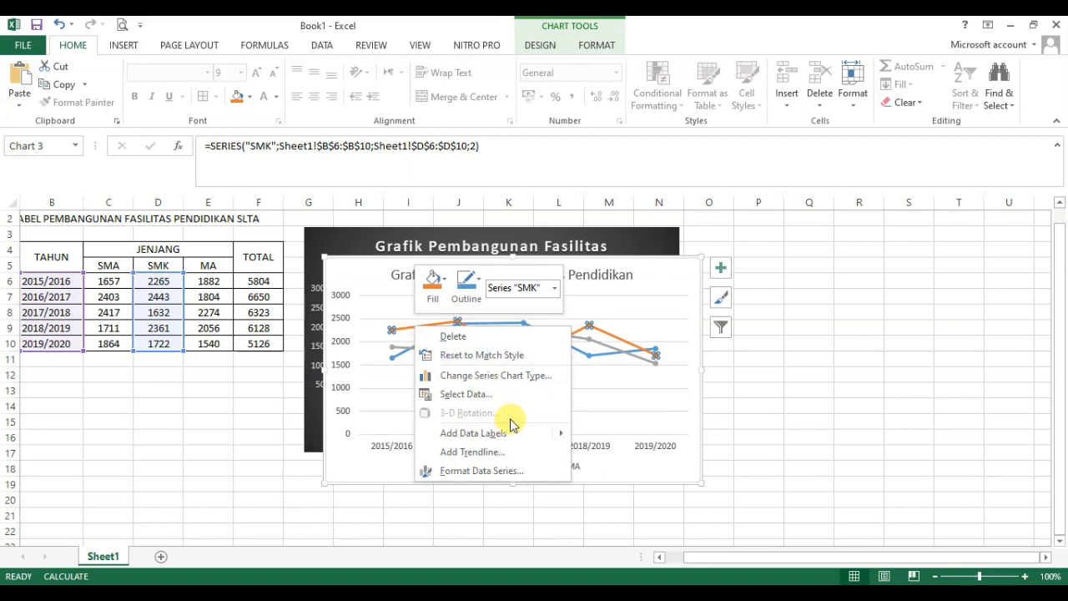
mouse_move(517, 435)
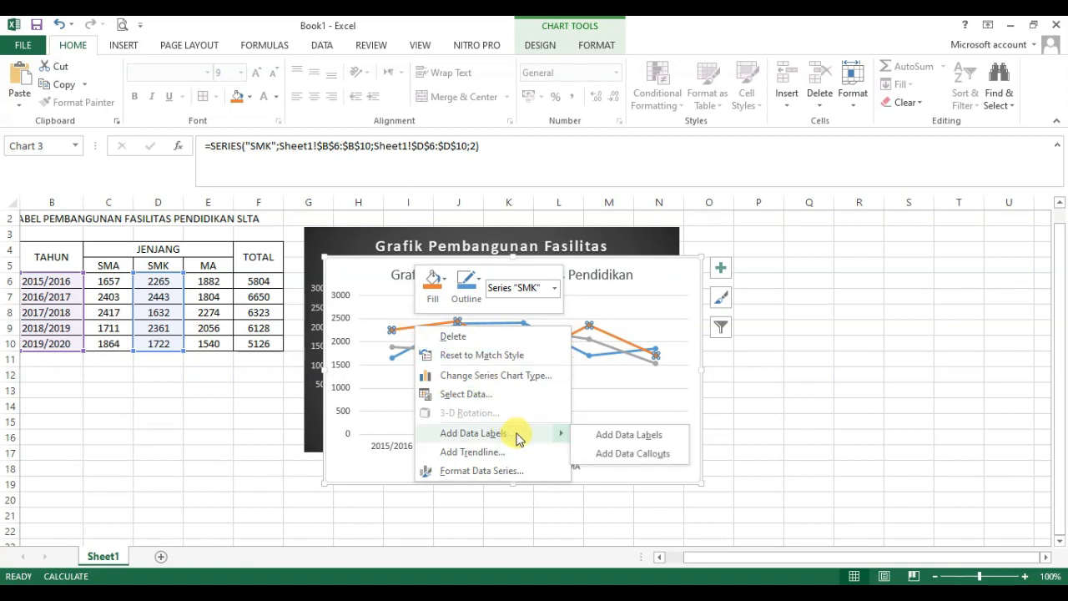
left_click(602, 436)
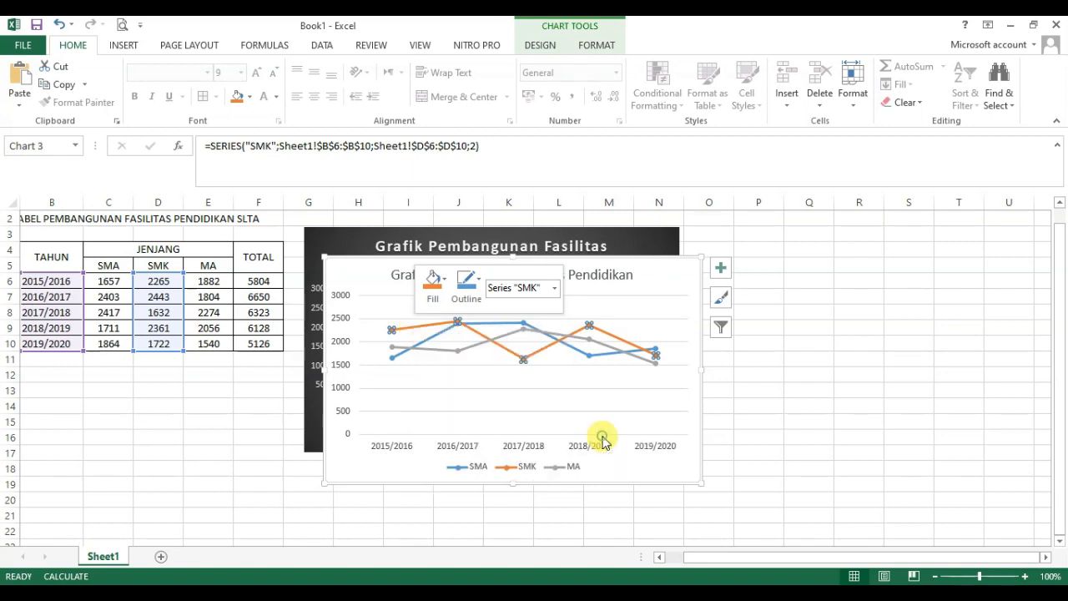
Step: Add plain data labels to the SMA and MA lines of the line chart
right_click(432, 339)
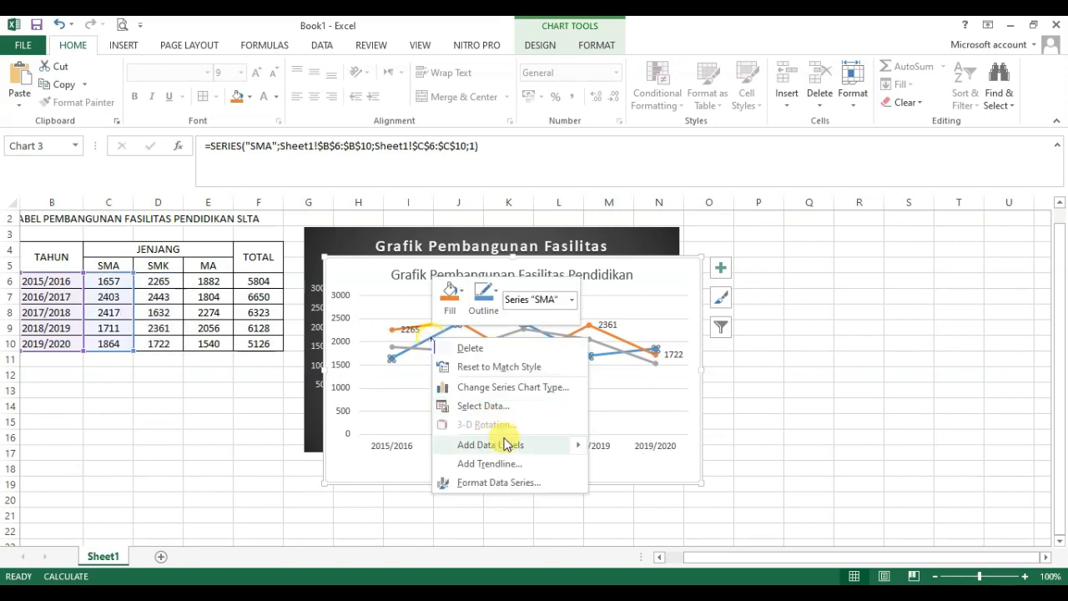
mouse_move(547, 447)
left_click(622, 451)
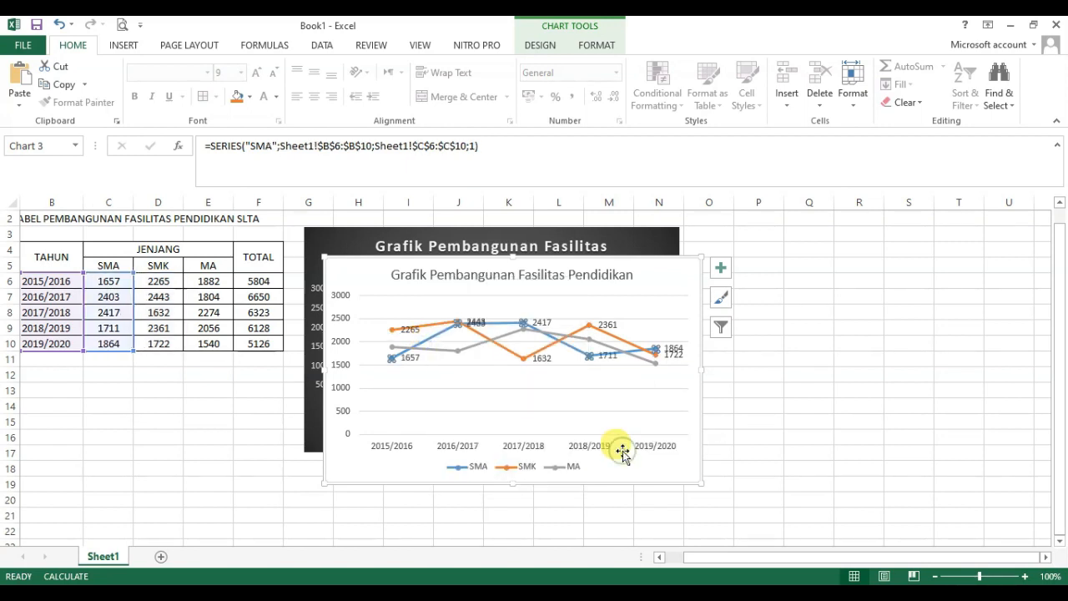
left_click(441, 351)
right_click(444, 349)
mouse_move(557, 457)
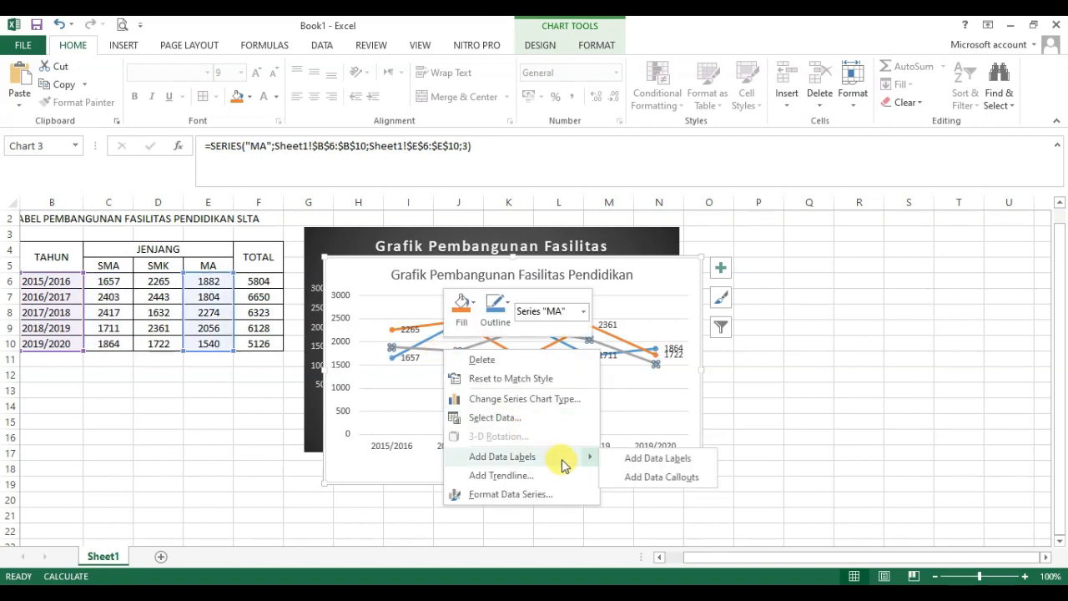
left_click(637, 458)
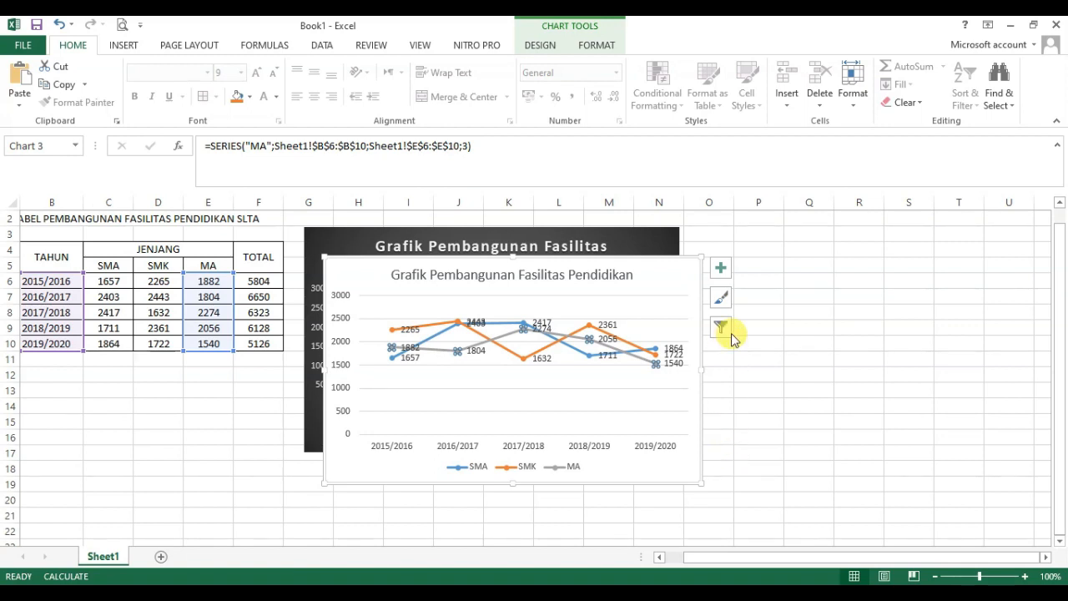
Step: Apply the dark-background style with glowing lines to the line chart and place it directly to the right of the column chart
left_click(723, 298)
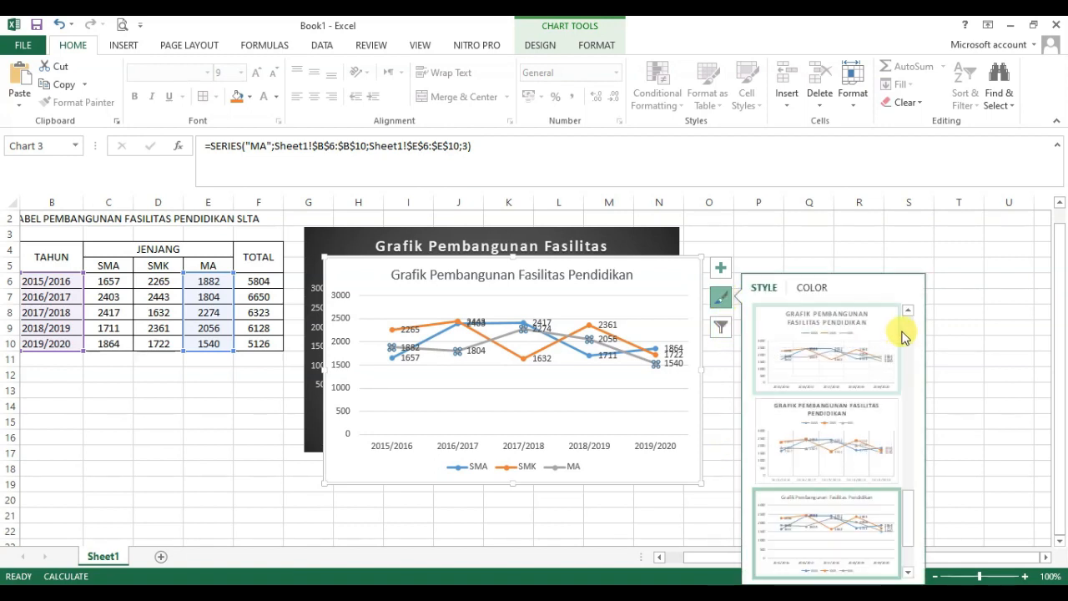
left_click_drag(911, 513, 910, 472)
left_click(855, 442)
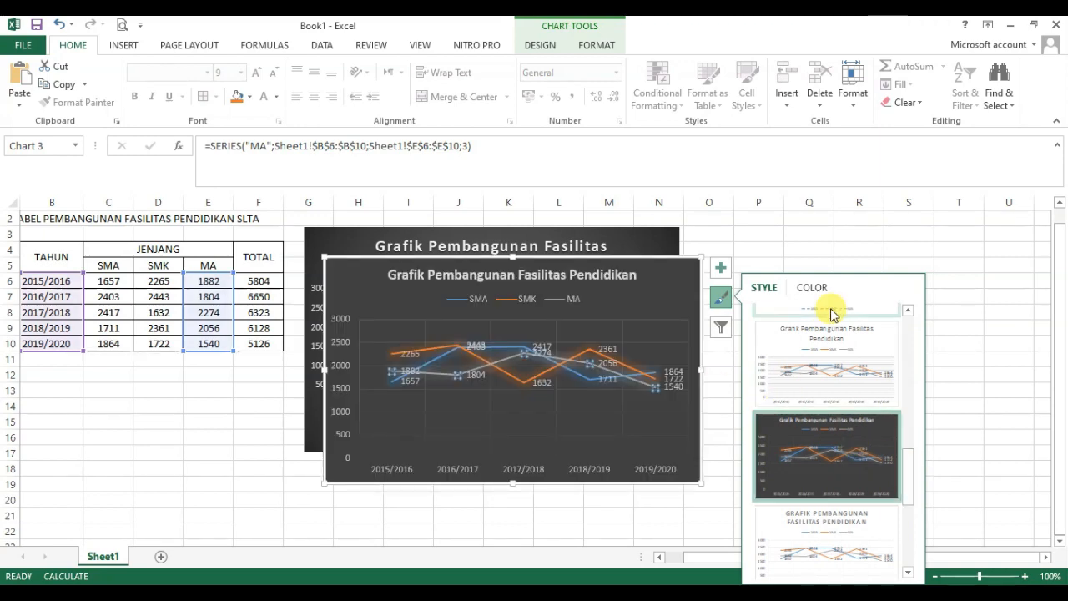
left_click(989, 328)
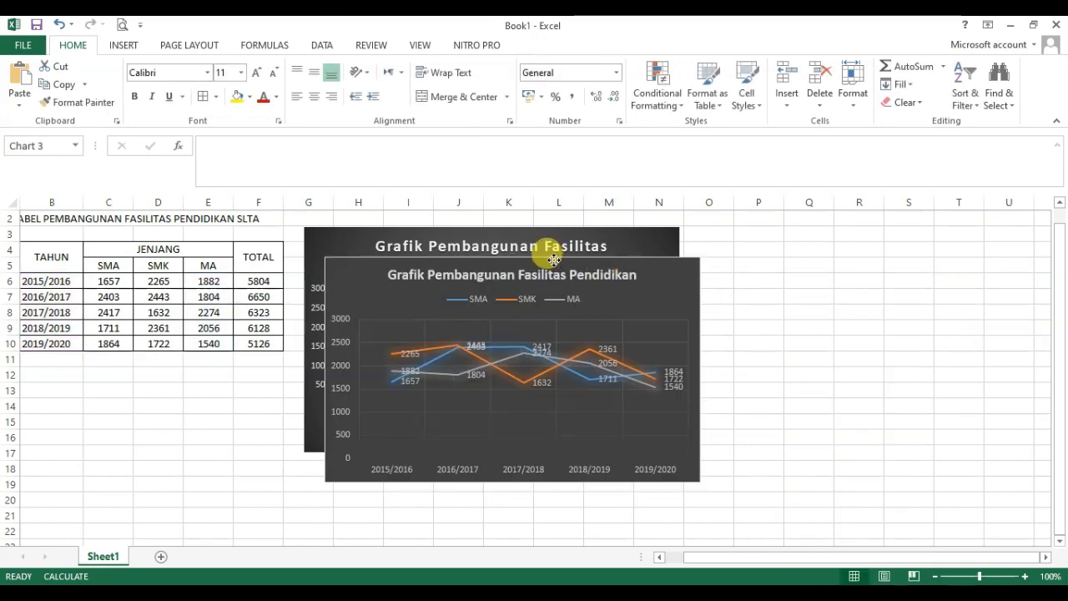
left_click_drag(363, 260, 716, 231)
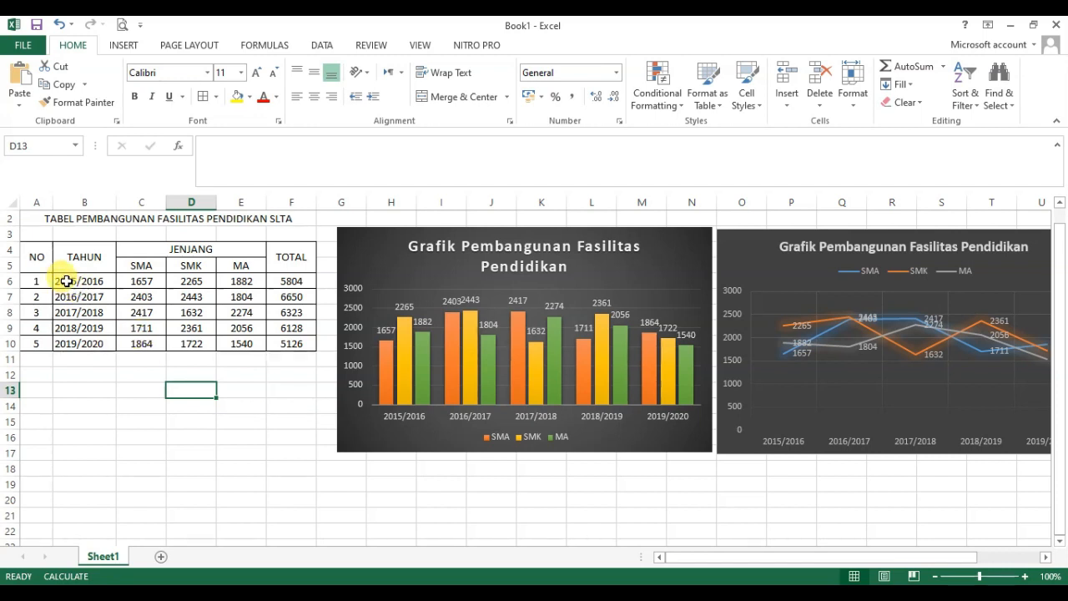
Step: Insert a 3-D pie chart from the year, SMA, SMK and MA data in B6:E10 and move it over the table
left_click_drag(66, 281, 249, 343)
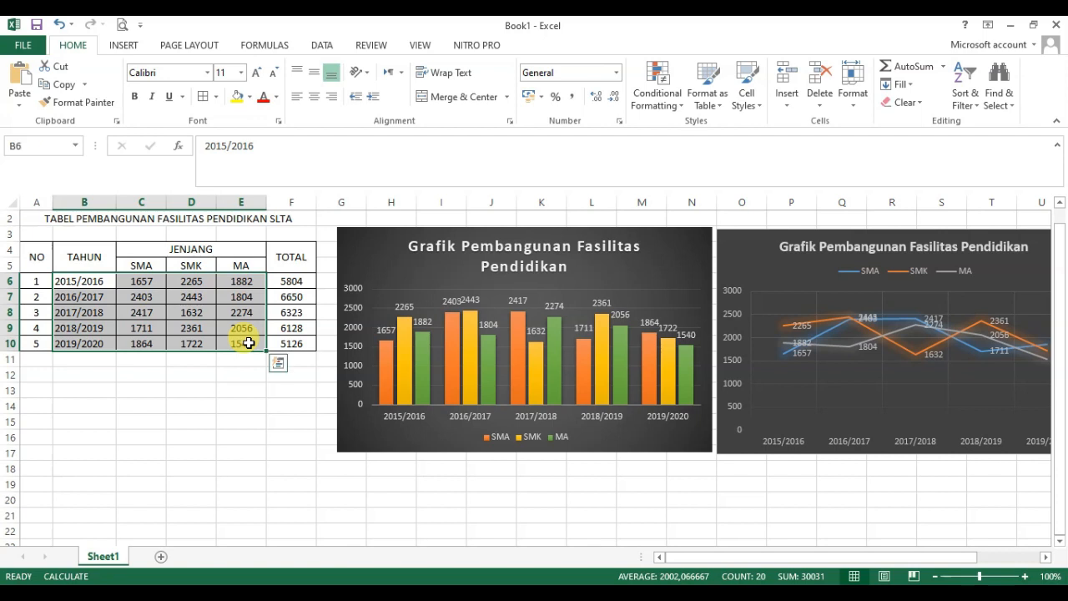
left_click(122, 48)
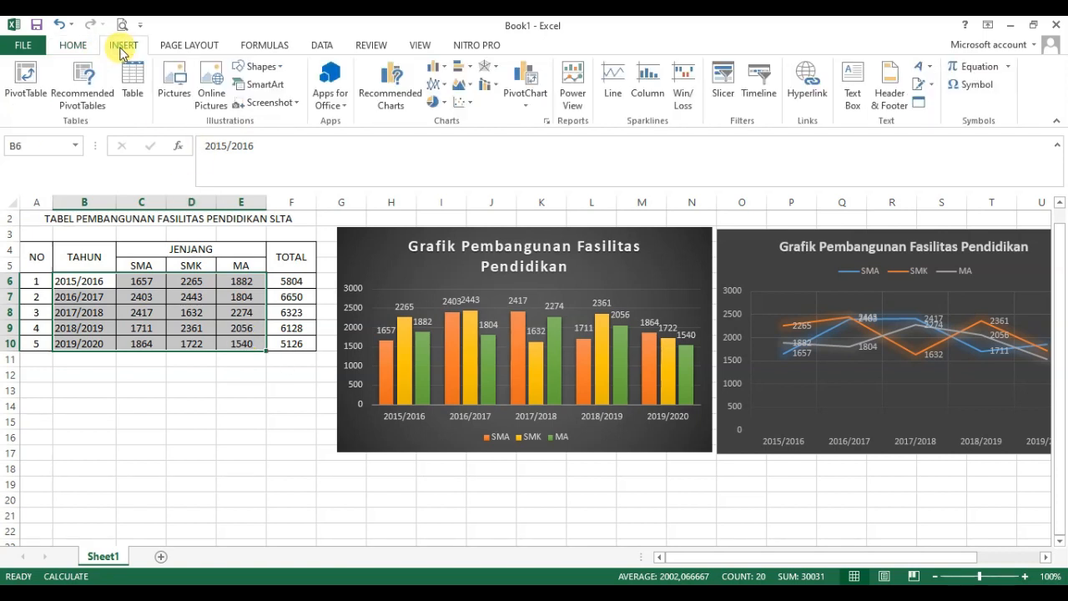
left_click(447, 104)
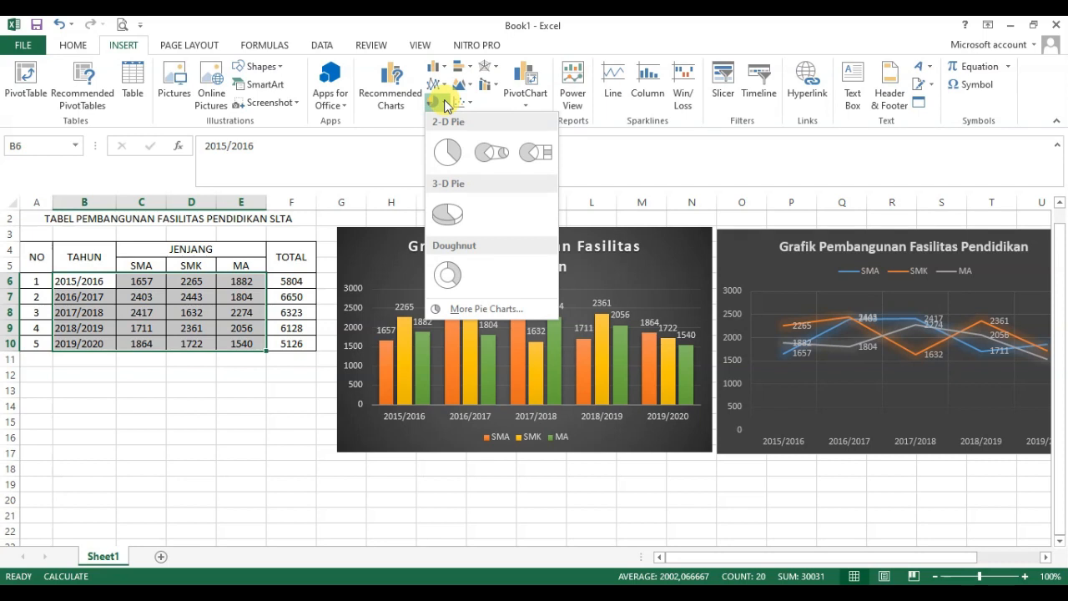
left_click(450, 217)
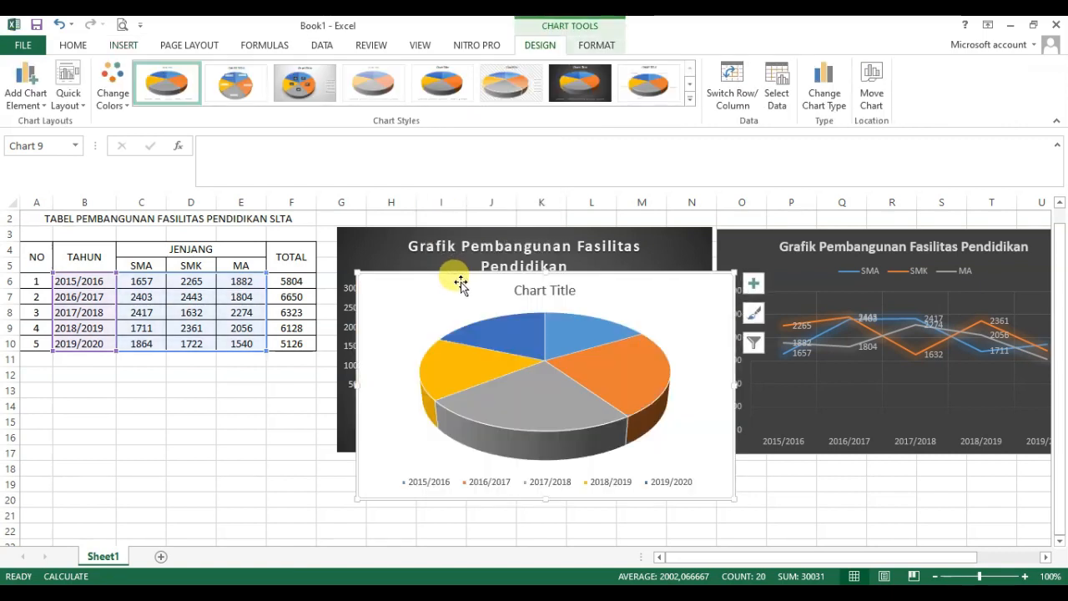
left_click_drag(455, 273, 411, 244)
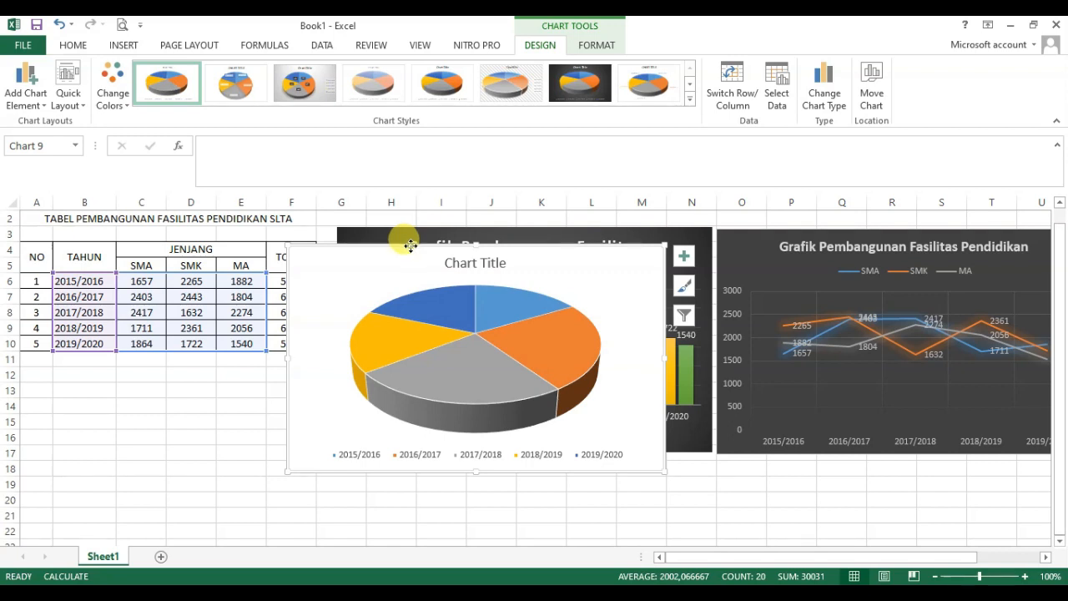
left_click_drag(411, 245, 237, 258)
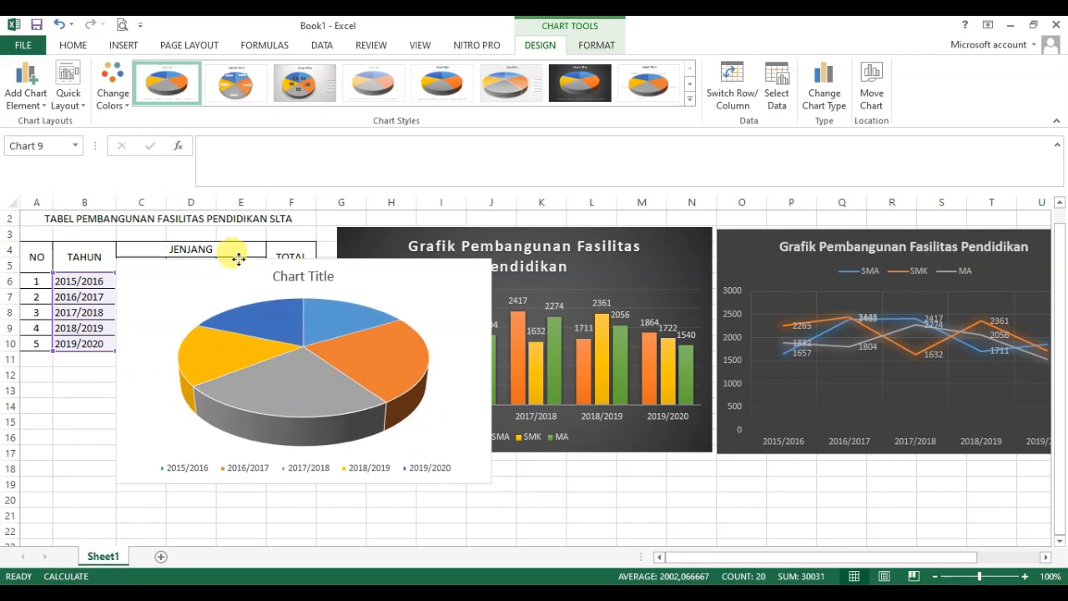
Step: Add plain data labels to the pie slices and move the chart off the table's SMA, SMK and MA columns
left_click(204, 468)
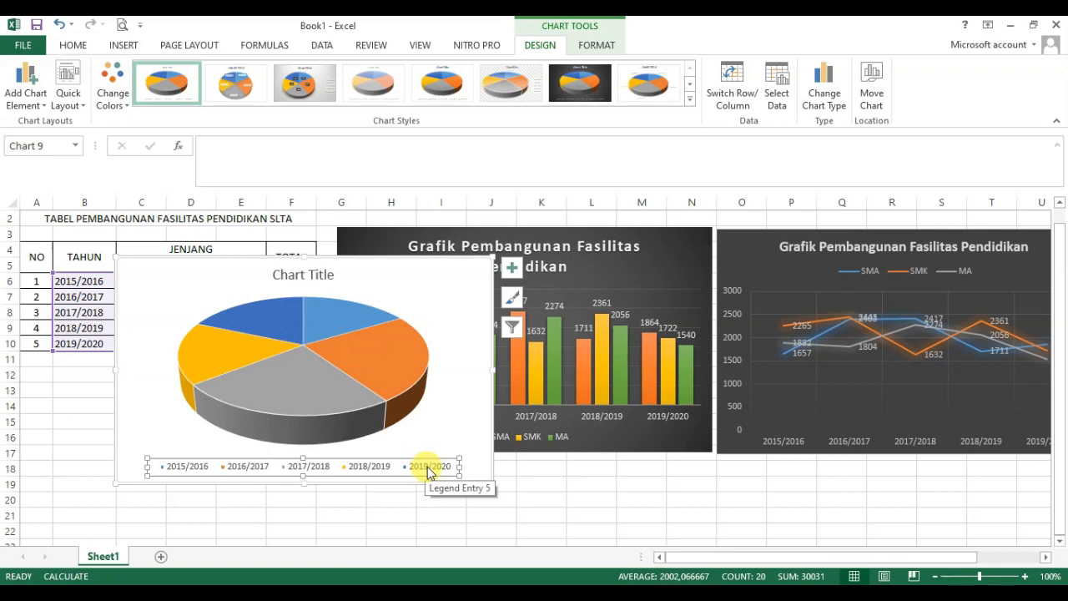
left_click(285, 380)
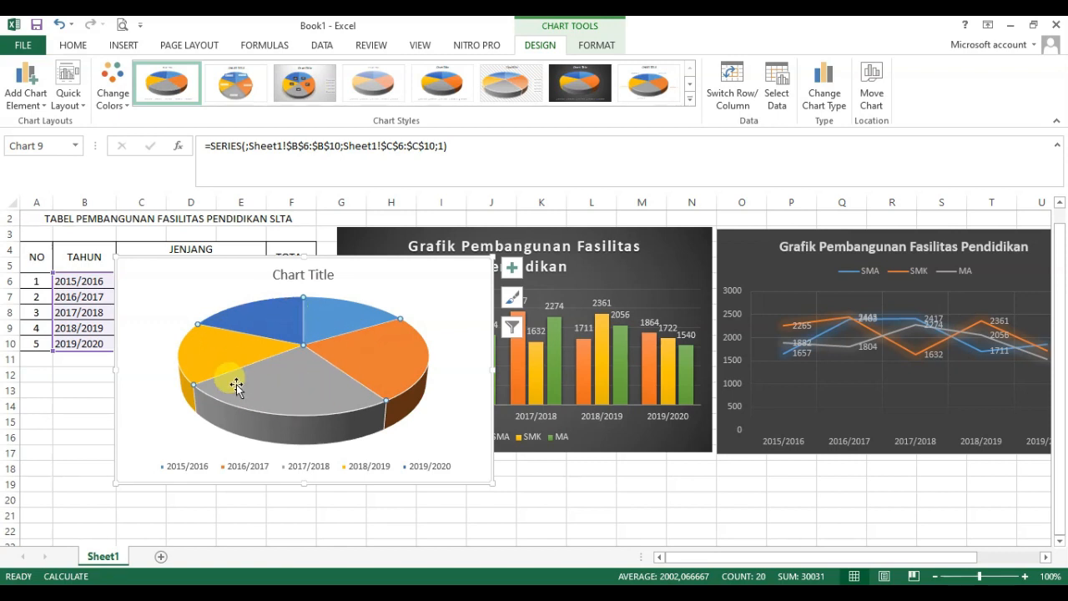
mouse_move(235, 360)
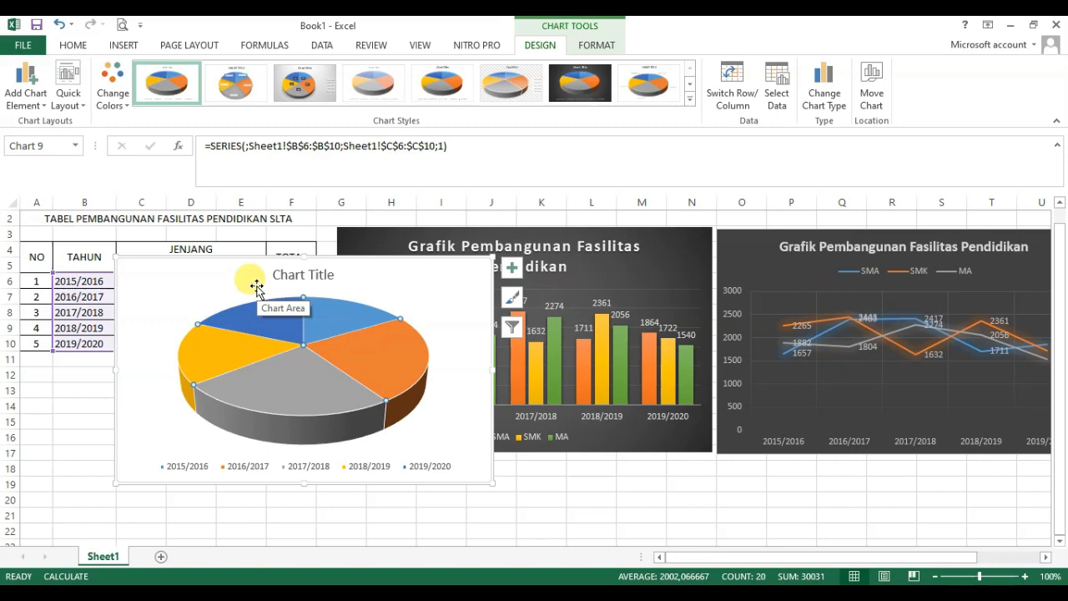
right_click(289, 379)
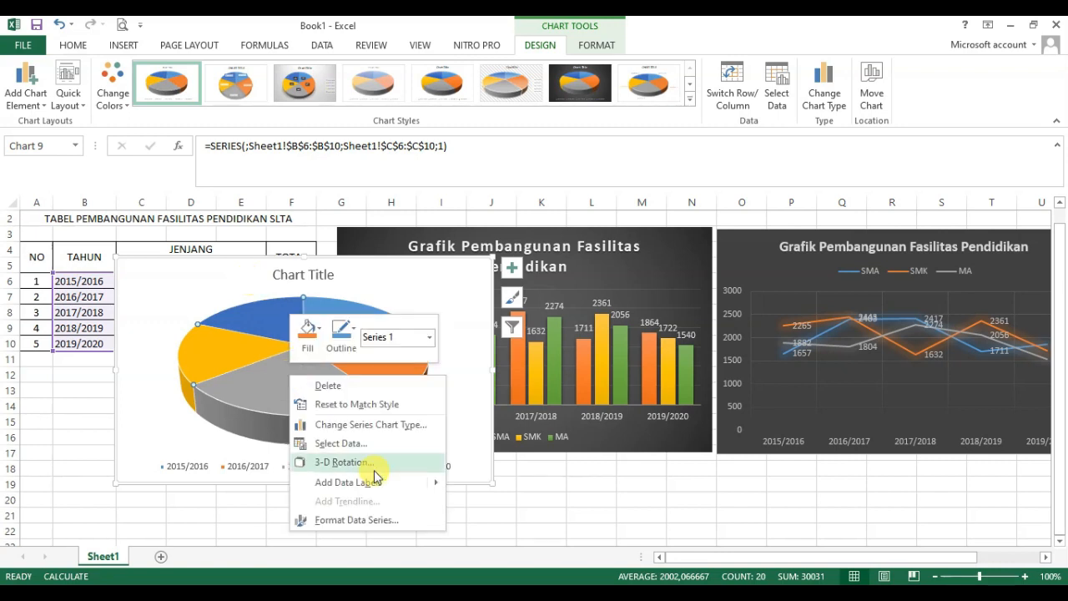
mouse_move(415, 491)
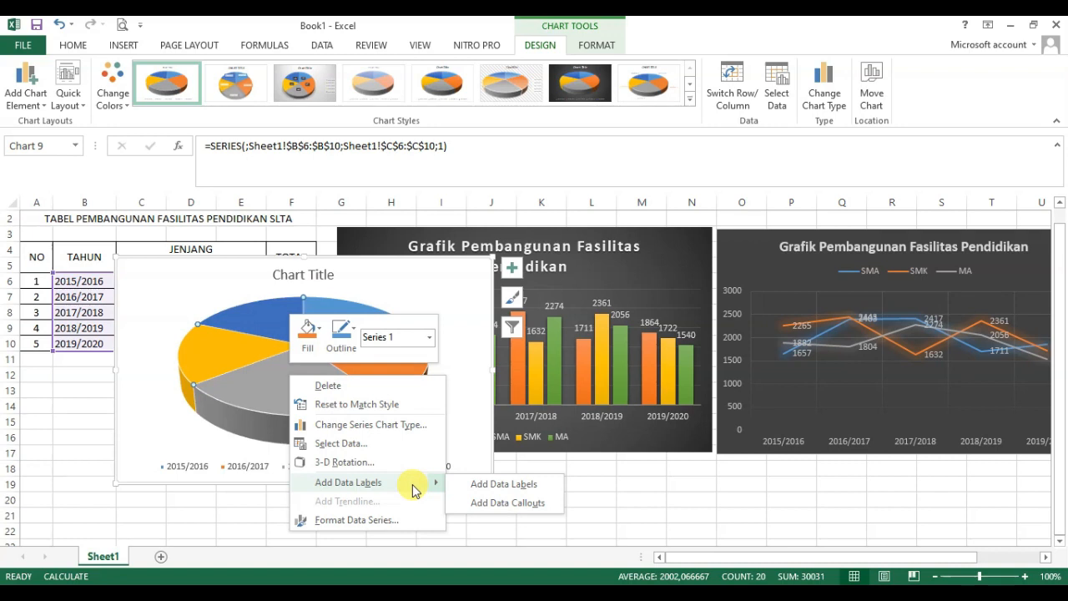
left_click(489, 486)
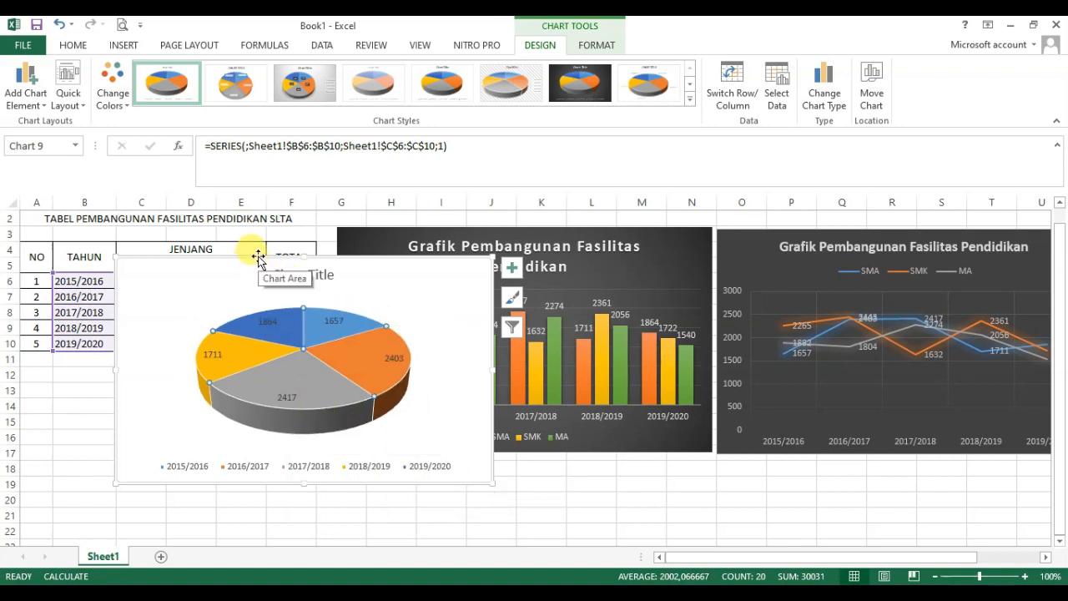
left_click_drag(257, 258, 429, 226)
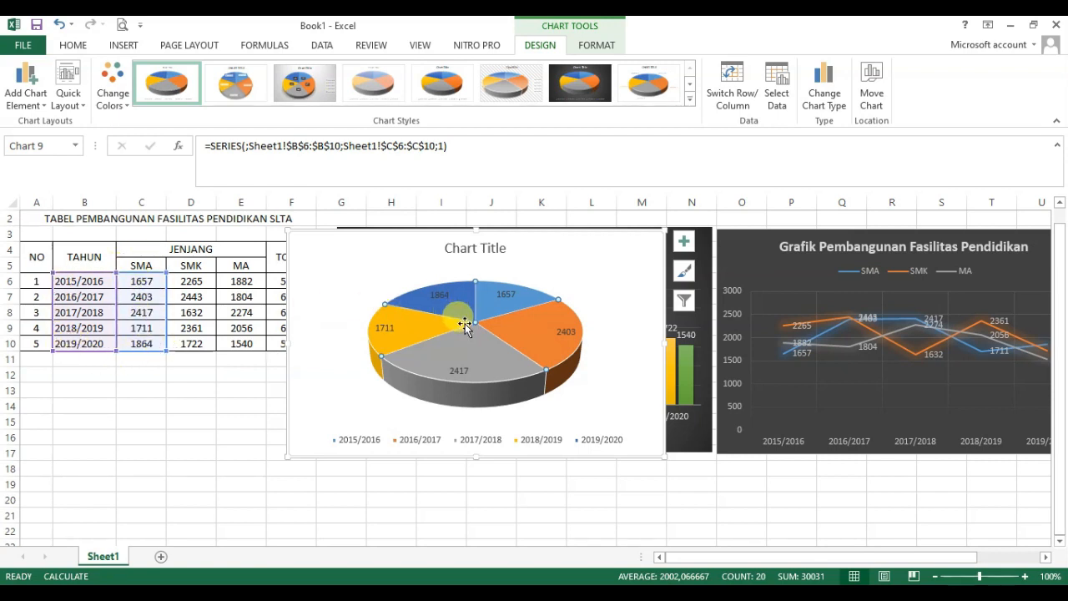
mouse_move(465, 325)
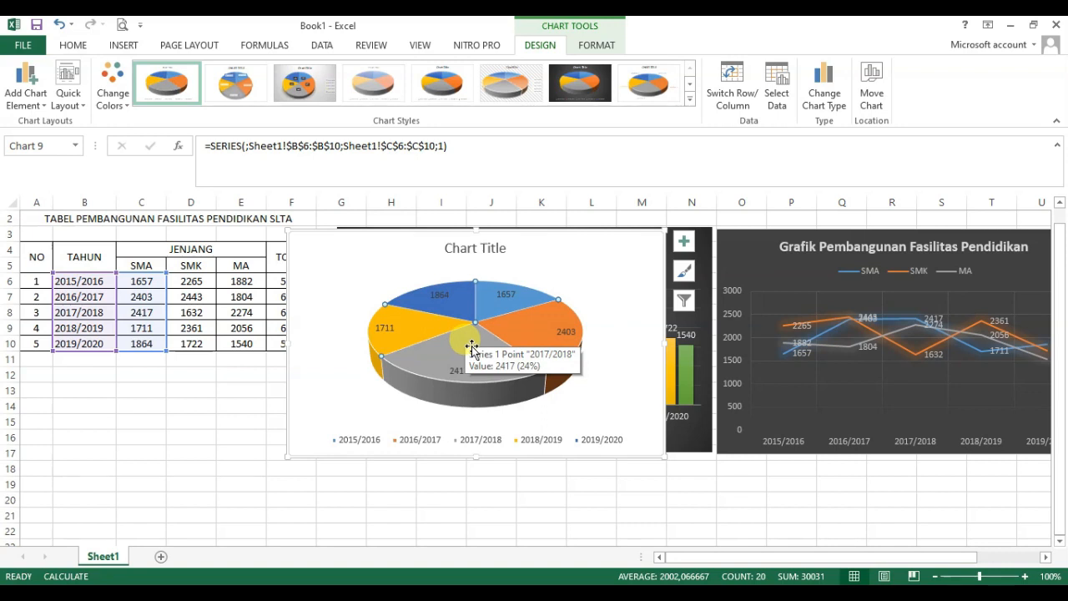
Step: Title the pie chart "Grafik Pembangunan Fasilitas Pendidikan (SMA)"
left_click_drag(392, 231, 387, 234)
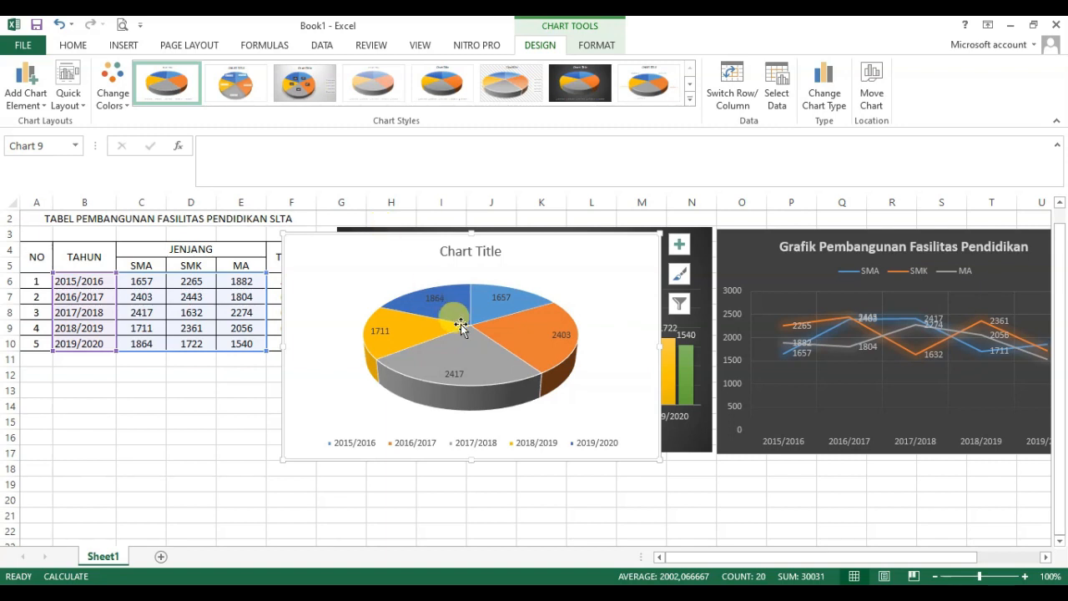
left_click(452, 249)
triple_click(455, 255)
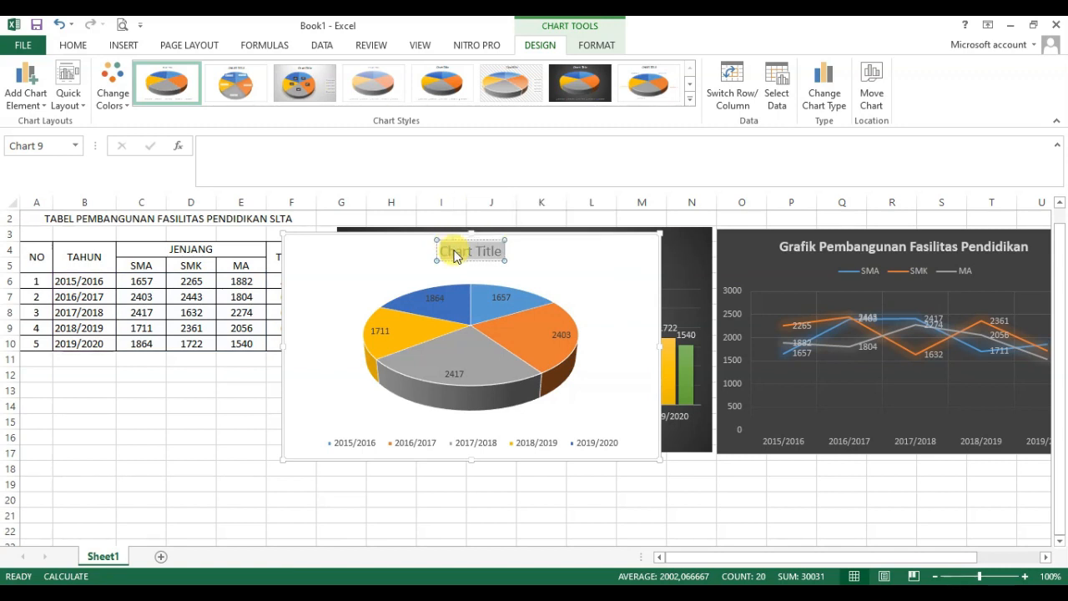
type("Gr")
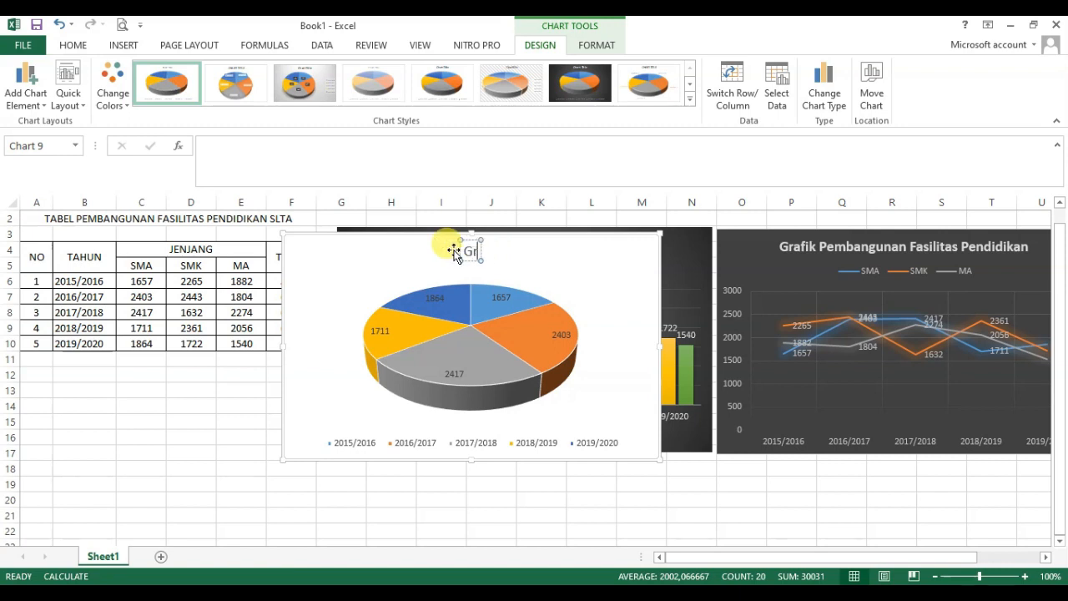
type("afik Pemban")
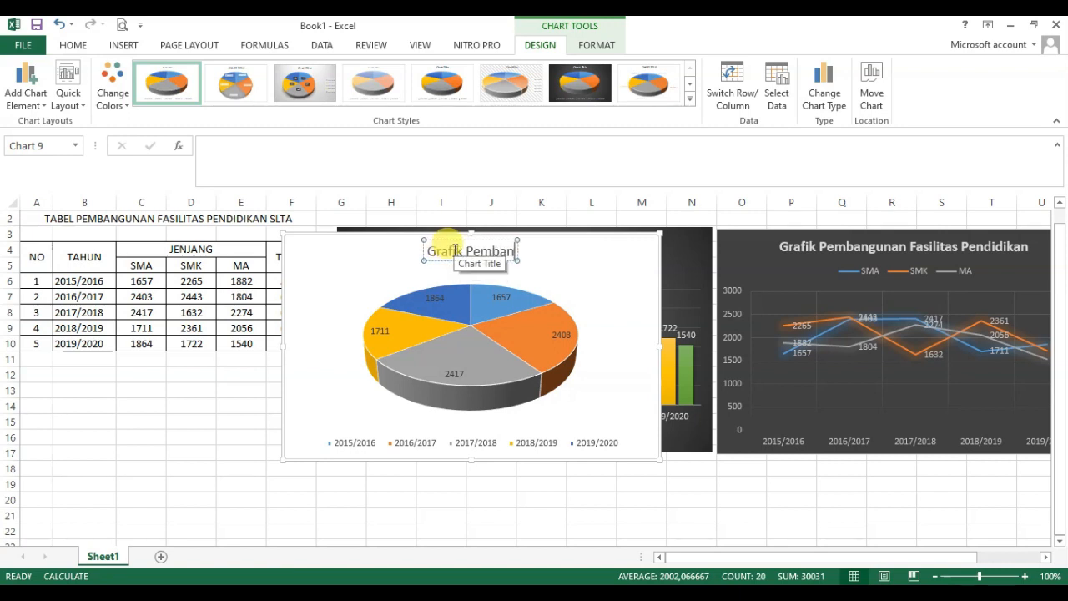
type("gunan Fasi")
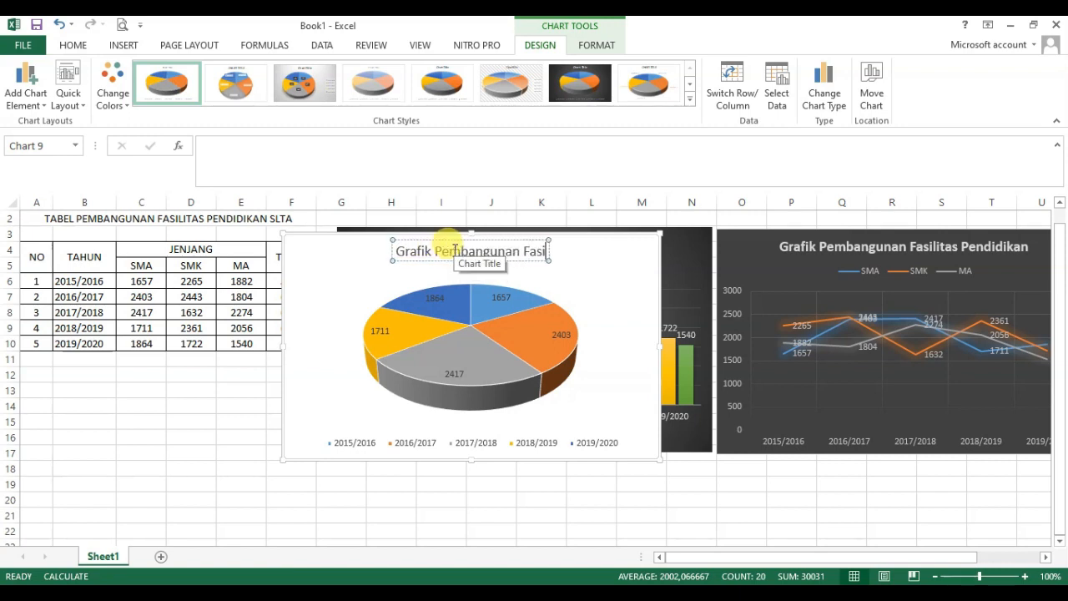
type("litas Pendid")
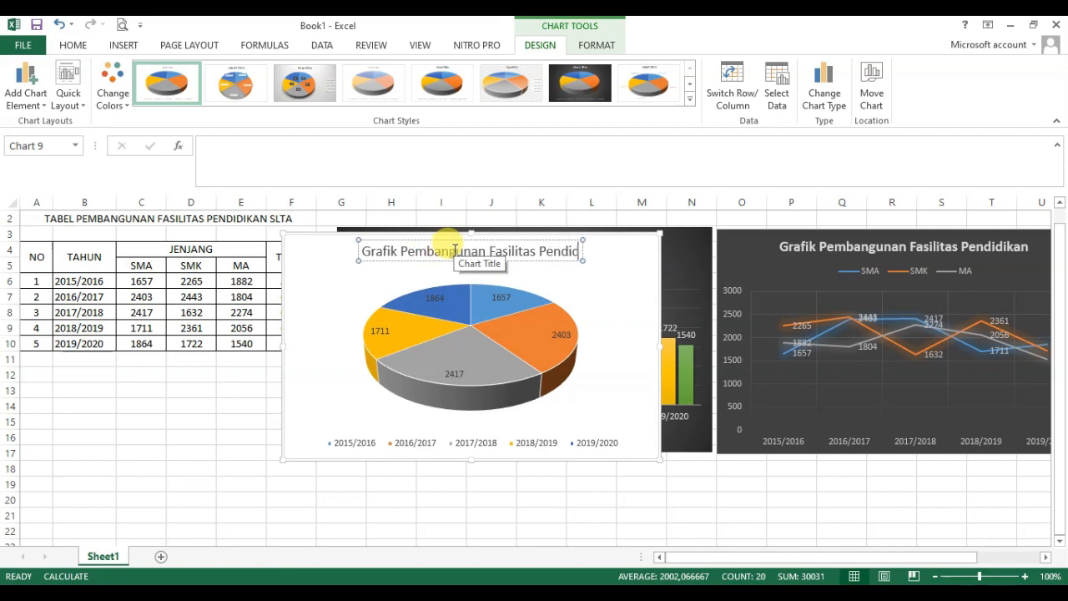
type("ikan (SMA)")
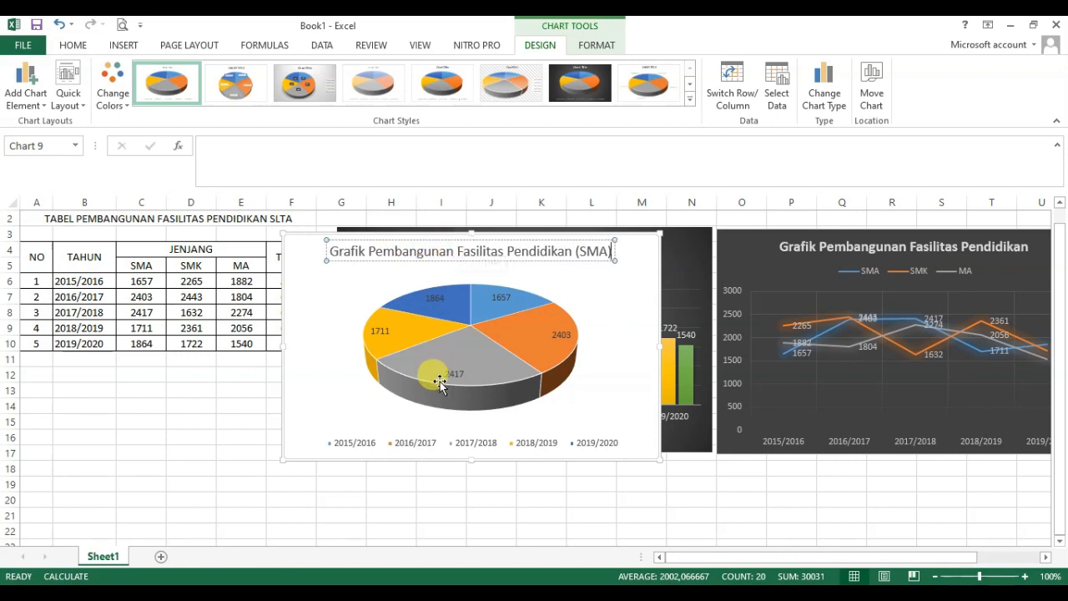
left_click(338, 376)
left_click(310, 262)
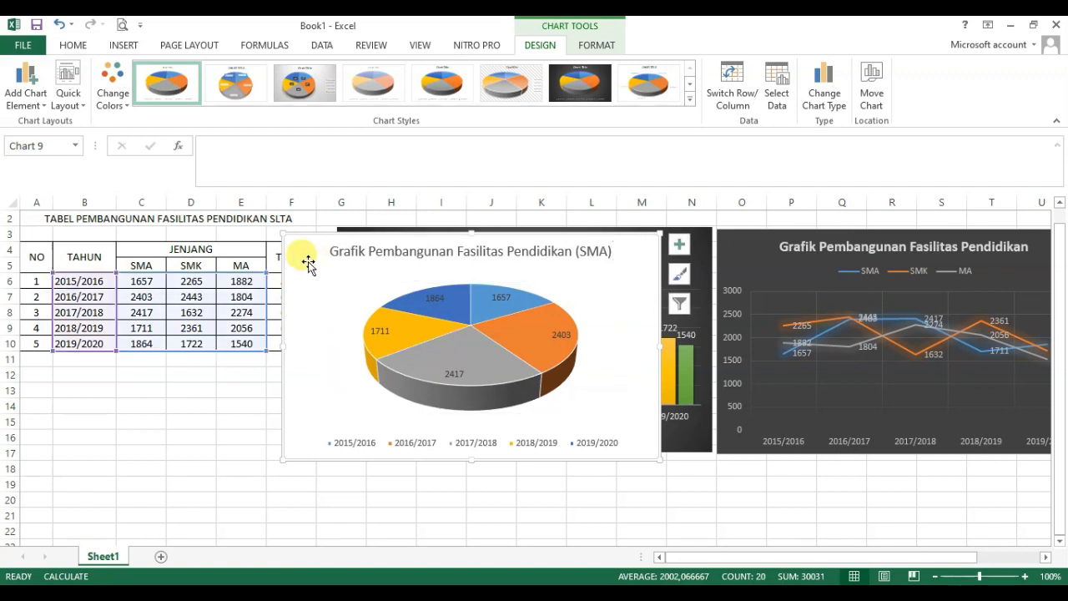
Step: Duplicate the SMA pie chart and place the copy over the lower part of the table
right_click(304, 233)
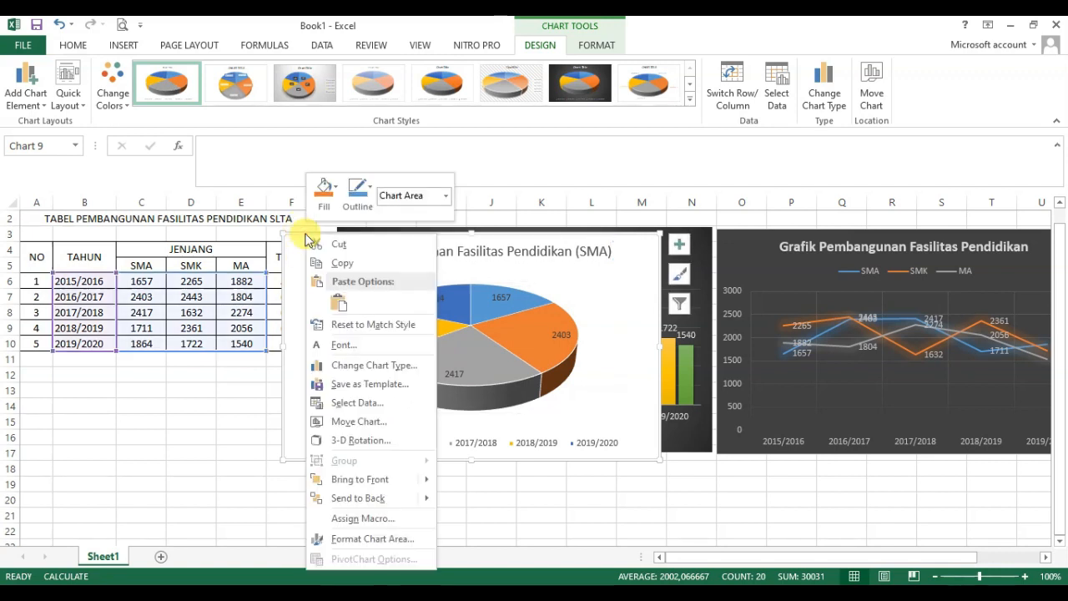
left_click(349, 257)
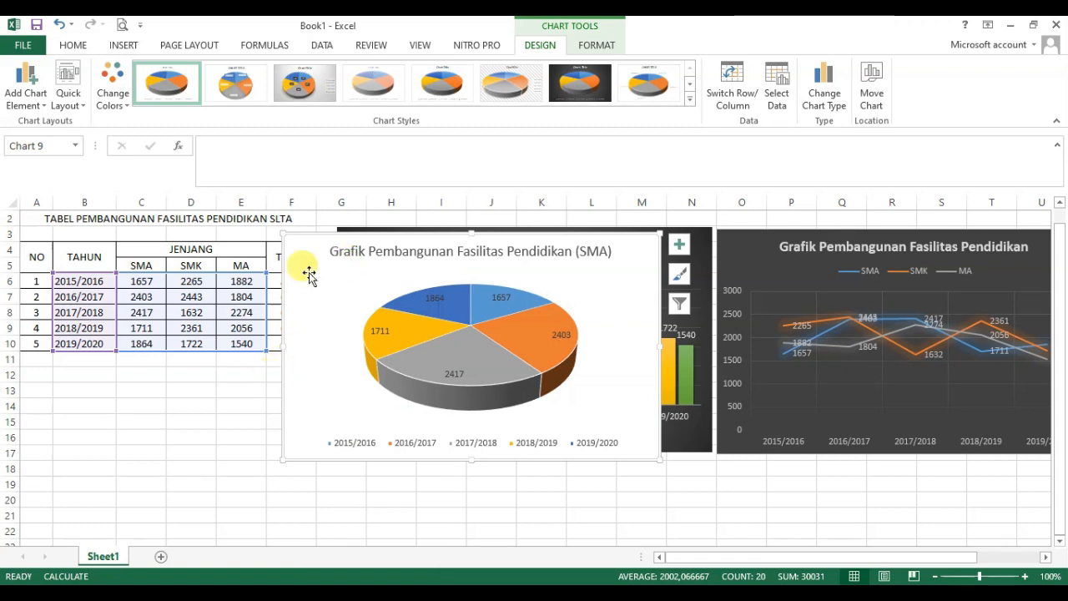
left_click(161, 426)
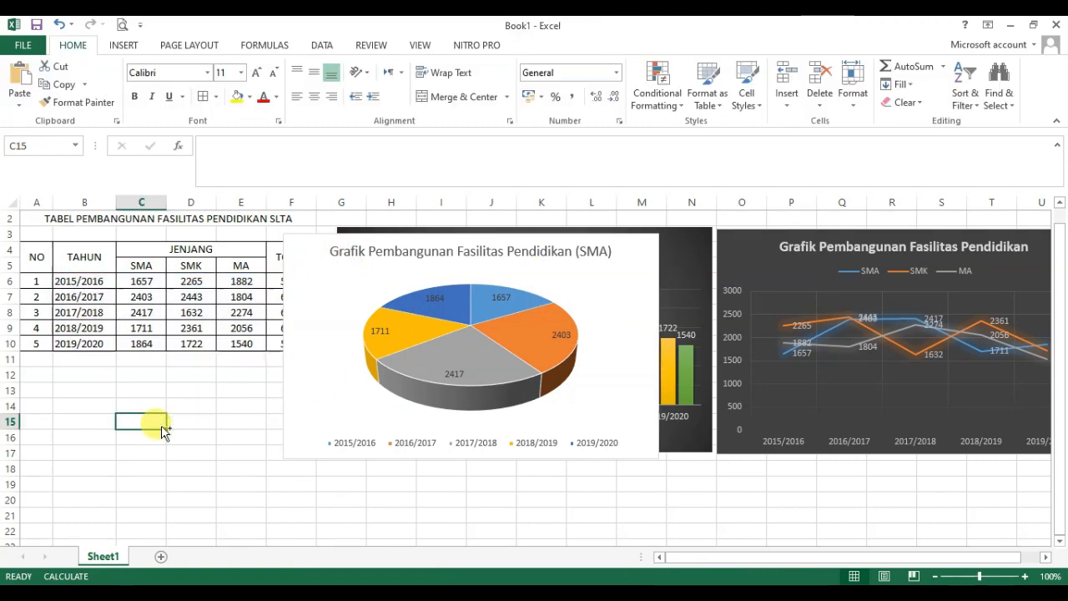
key("ctrl+v")
left_click_drag(179, 415, 150, 270)
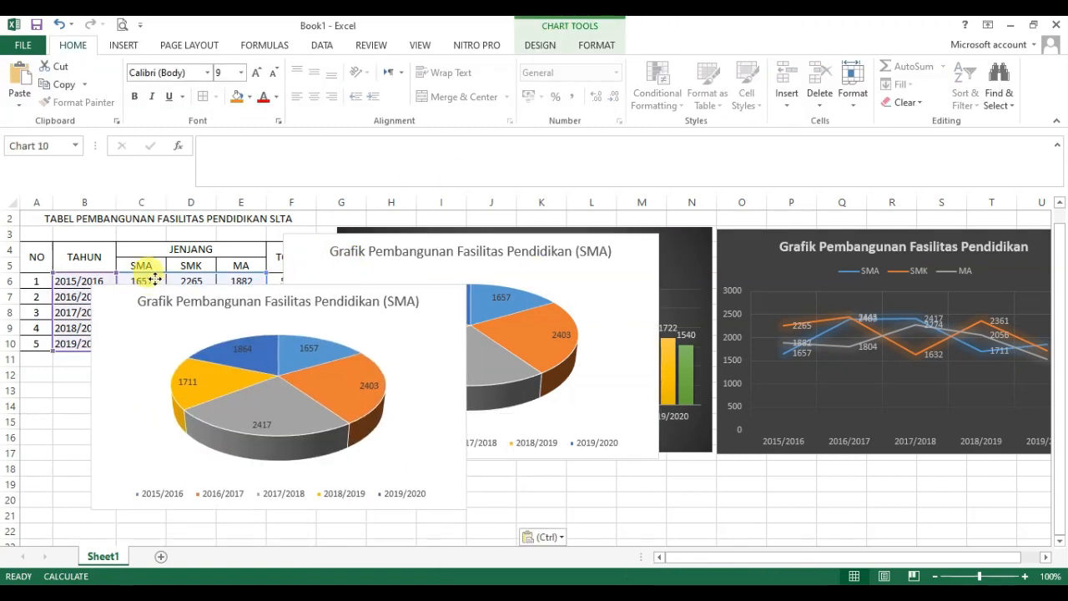
Step: Change the ending of the copied pie chart's title from SMA to SMK
left_click(394, 288)
left_click(398, 286)
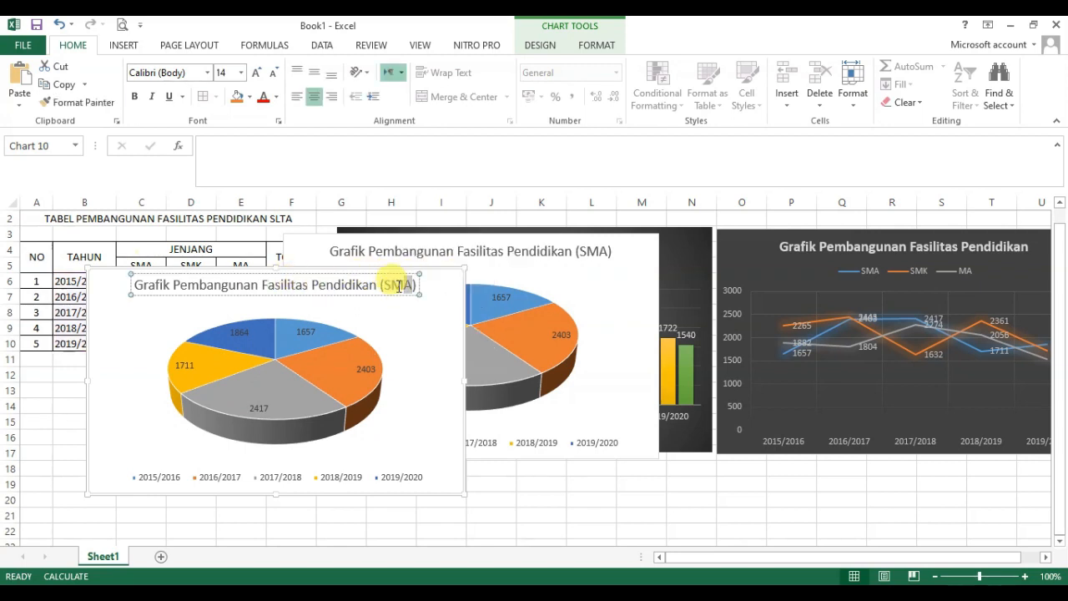
type("K")
left_click(445, 378)
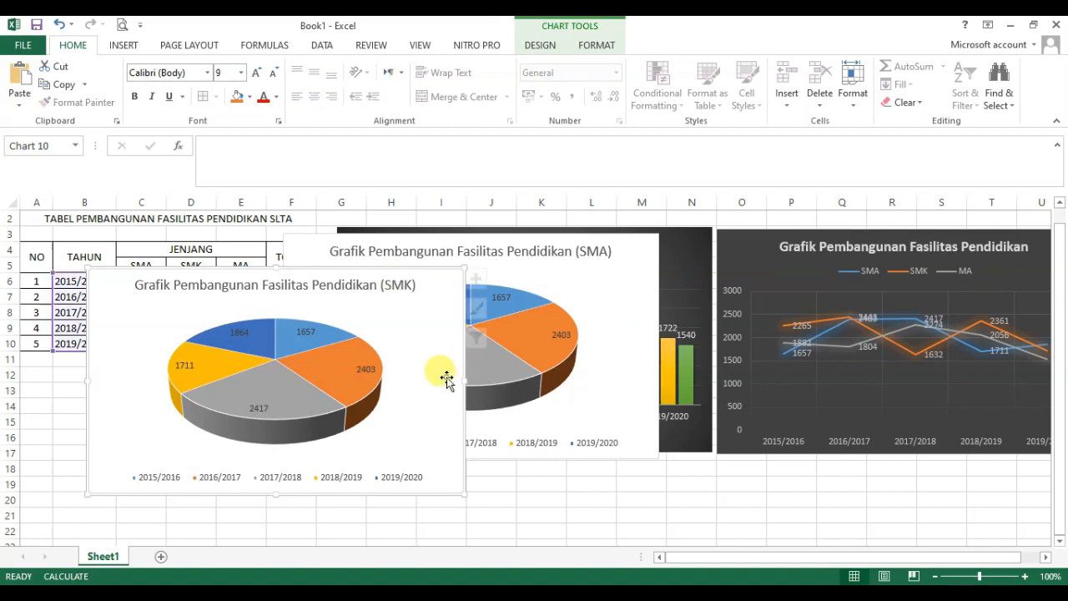
Step: Arrange the two pie charts side by side, with the SMK pie directly to the right of the SMA pie
left_click_drag(317, 267, 814, 242)
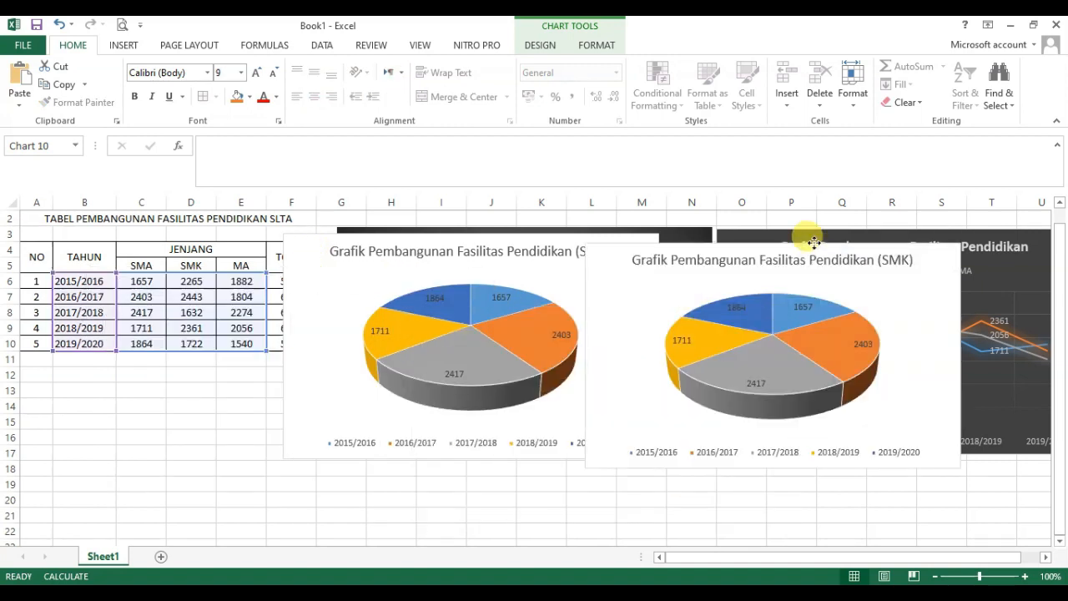
left_click(373, 234)
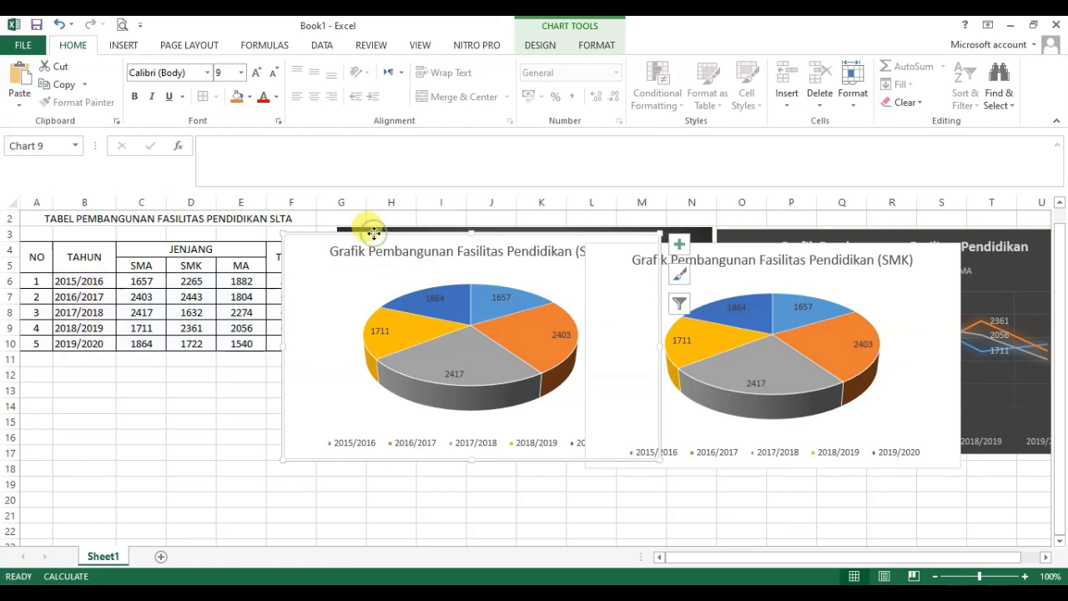
left_click_drag(373, 234, 202, 242)
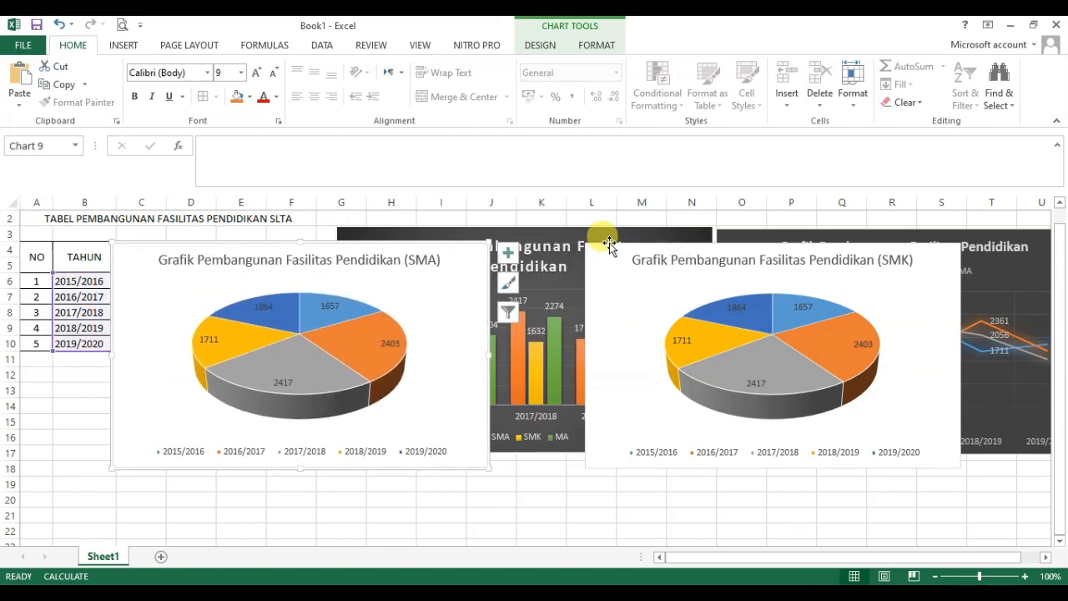
left_click_drag(609, 243, 518, 241)
Step: Restrict the SMA pie chart's data source to Series1 by excluding Series2 and Series3
left_click(465, 282)
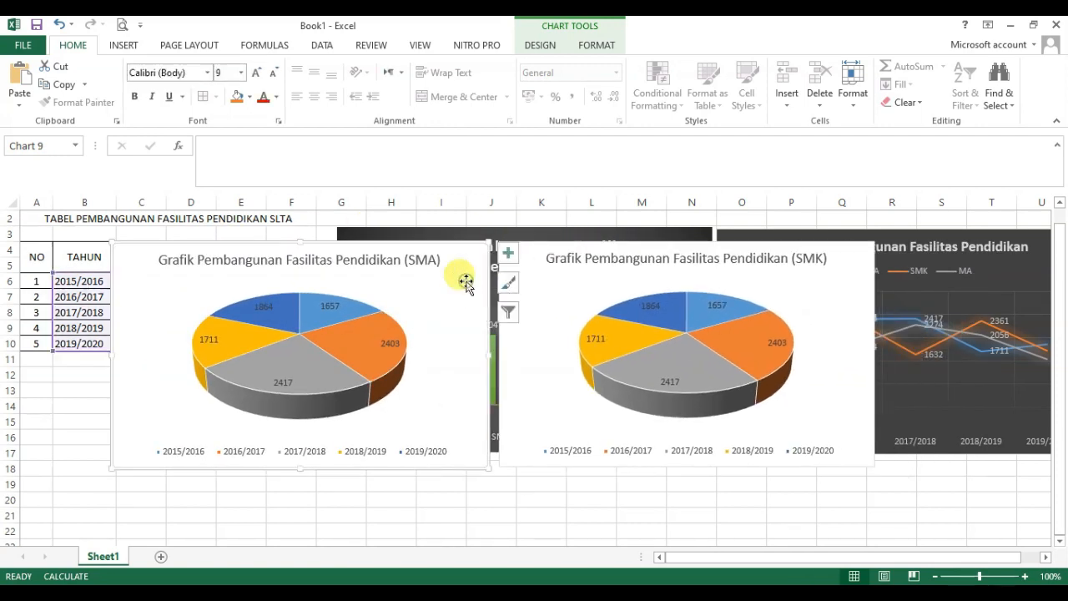
left_click(316, 452)
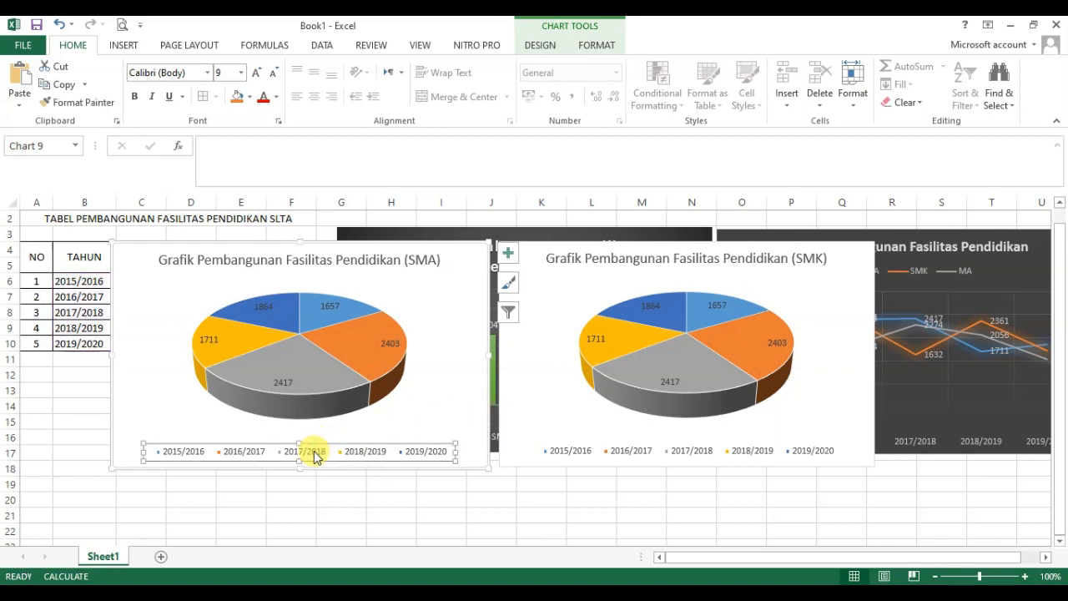
right_click(316, 455)
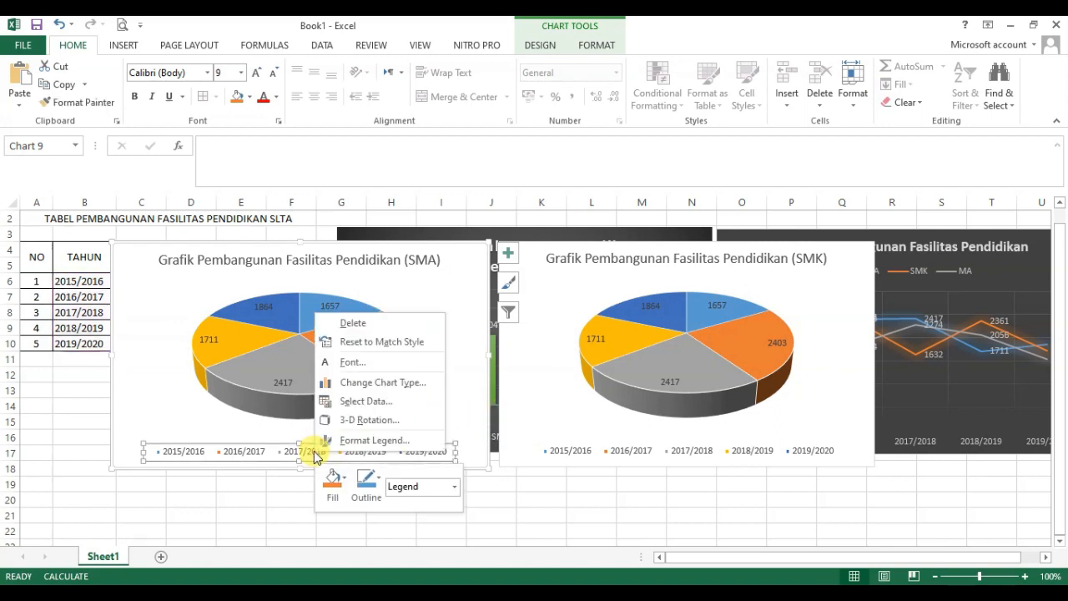
left_click(361, 402)
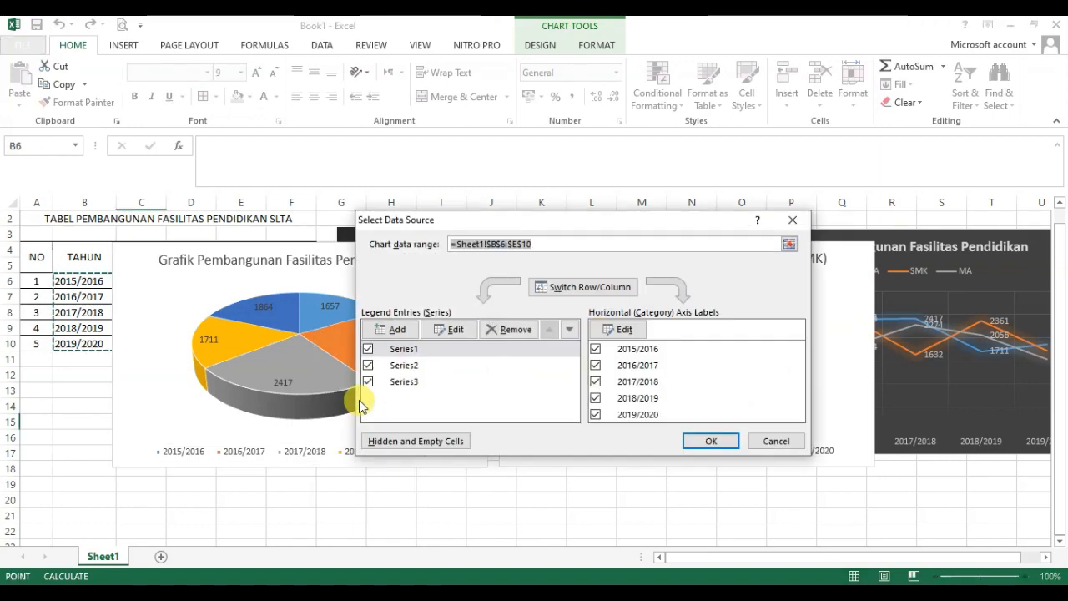
left_click(403, 368)
left_click(405, 382)
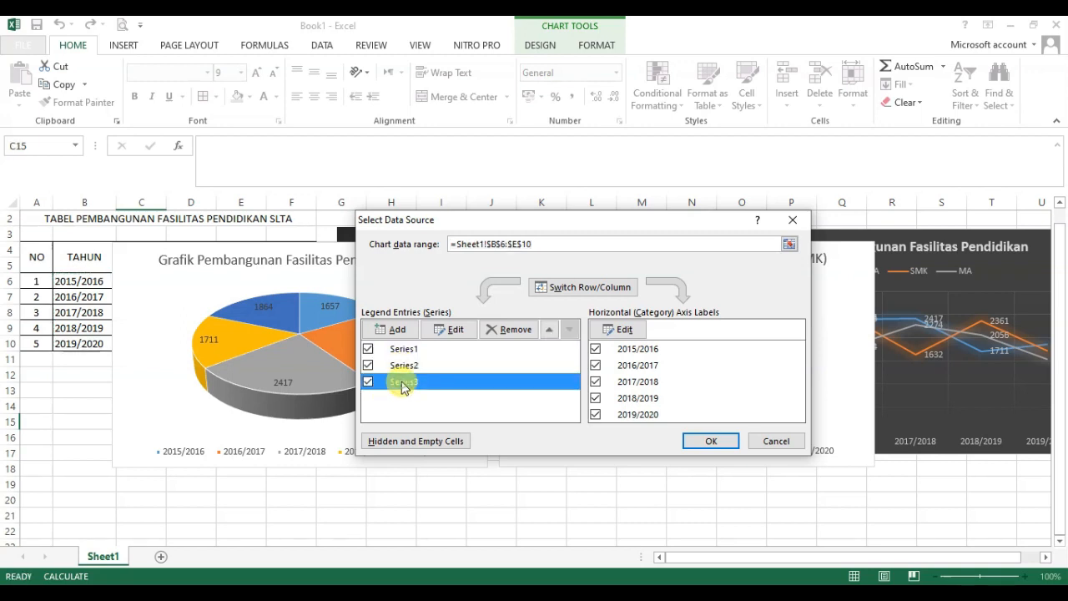
left_click(389, 350)
left_click(395, 369)
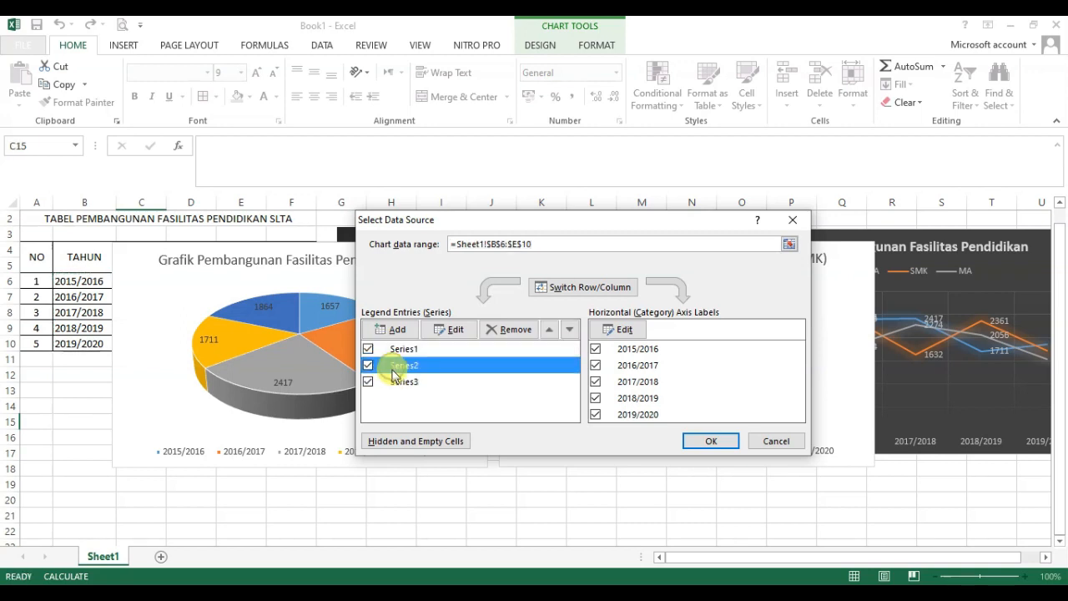
left_click(397, 383)
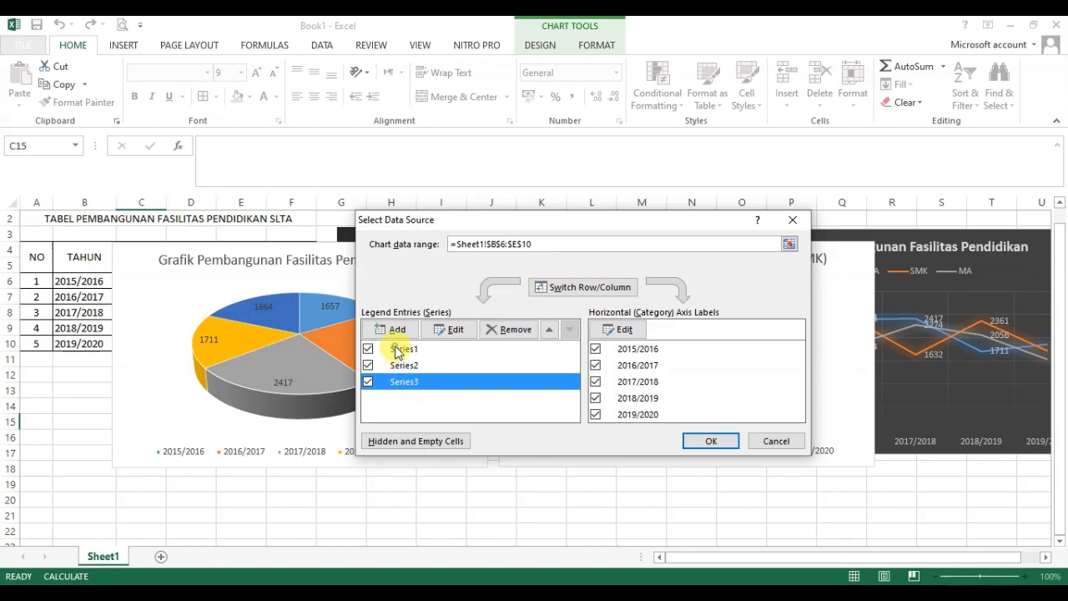
left_click(399, 350)
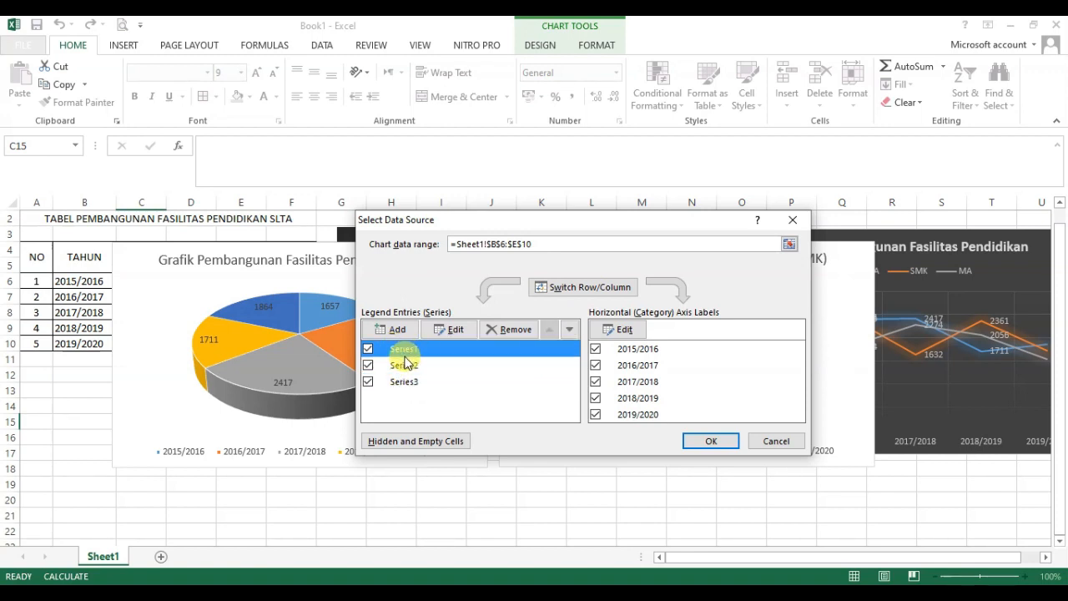
left_click_drag(420, 220, 513, 170)
left_click(462, 312)
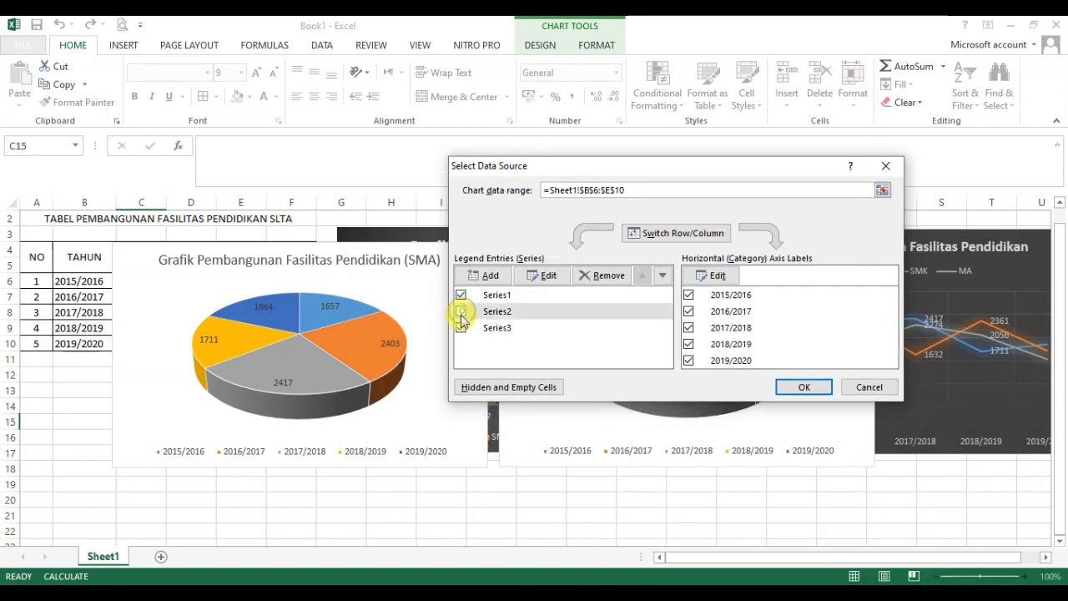
left_click(462, 328)
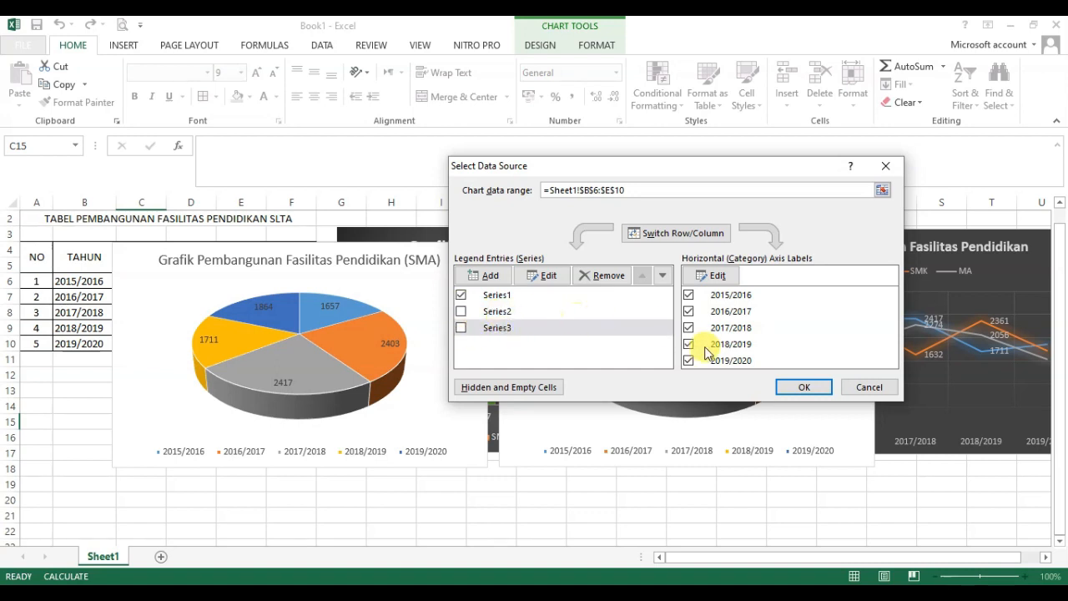
left_click(800, 389)
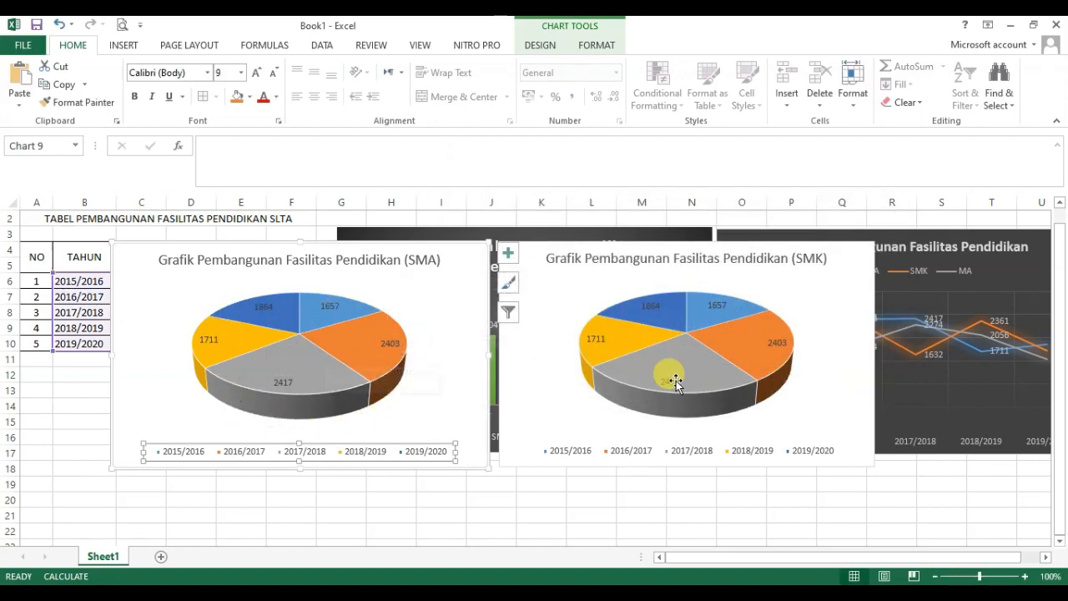
Step: Restrict the SMK pie chart's data source to Series2 by excluding Series1 and Series3
left_click(624, 450)
right_click(626, 455)
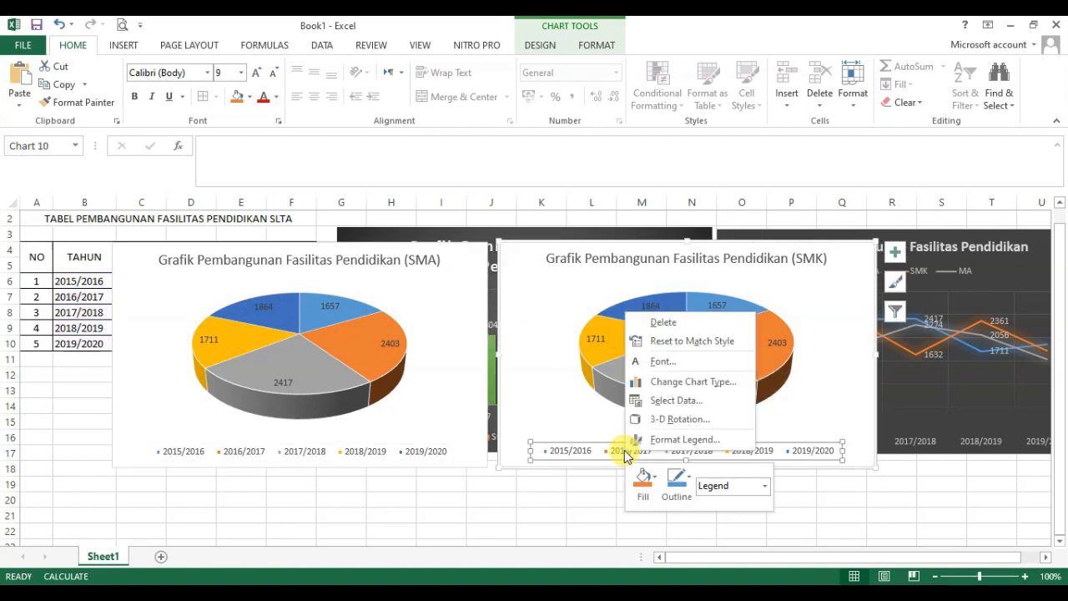
left_click(680, 403)
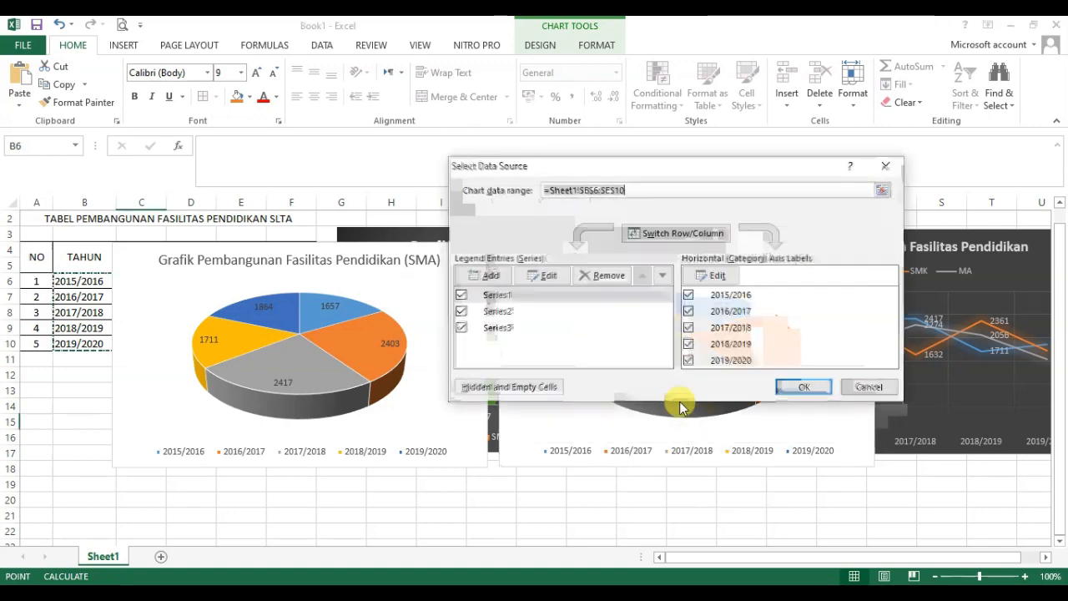
left_click(461, 297)
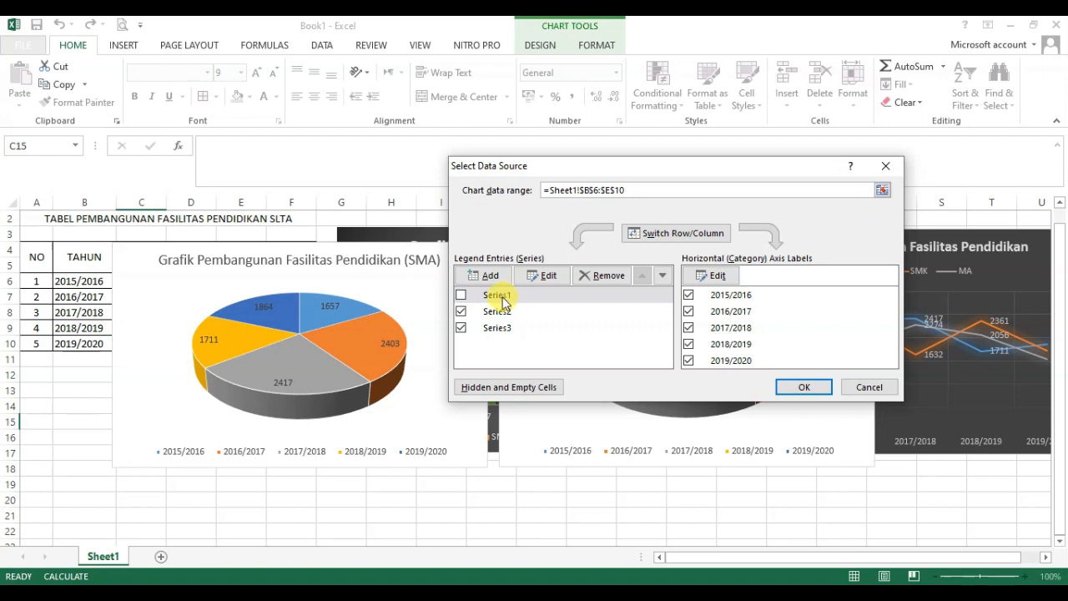
left_click(461, 329)
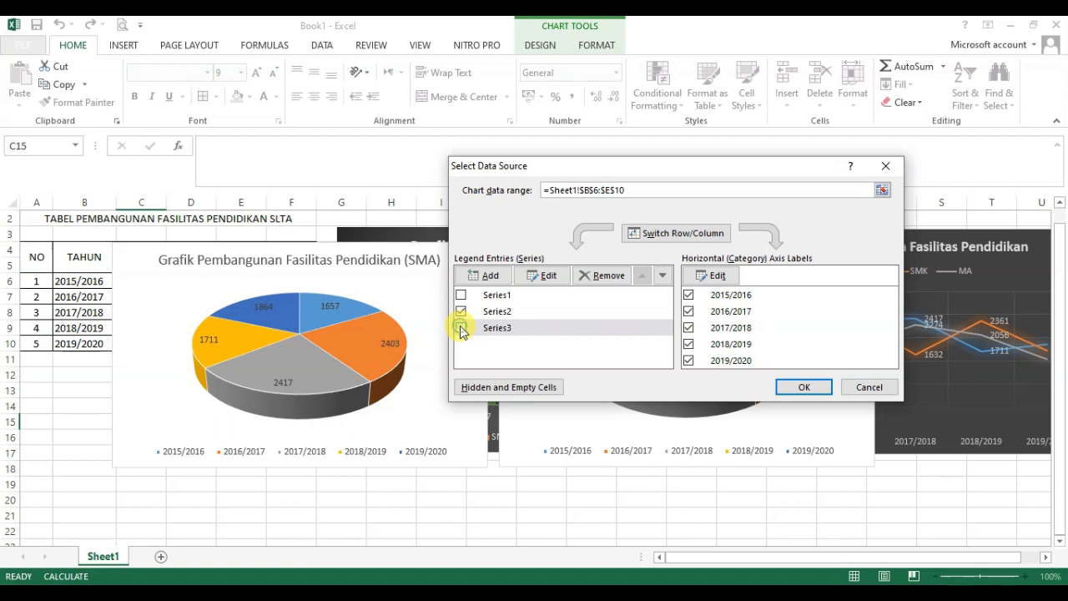
left_click(803, 389)
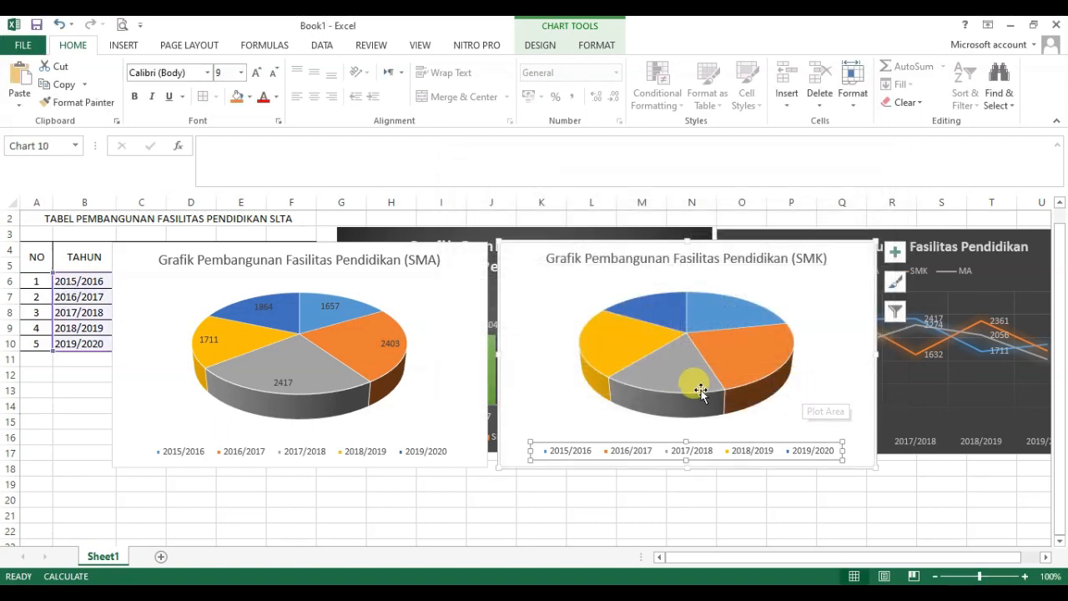
Step: Add data labels to the slices of the SMK pie chart
left_click(683, 368)
right_click(683, 367)
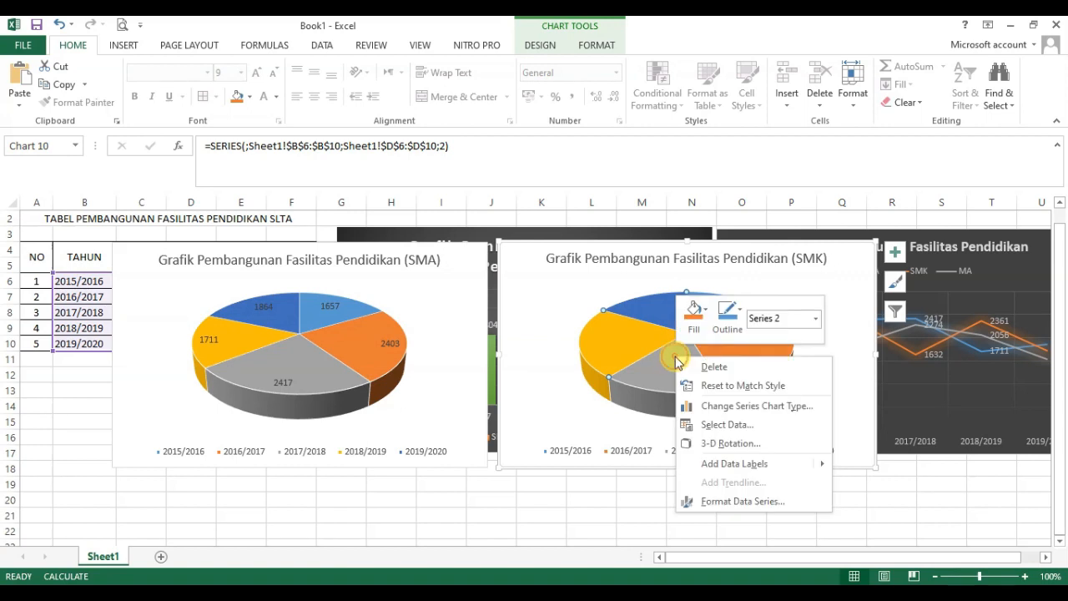
mouse_move(739, 466)
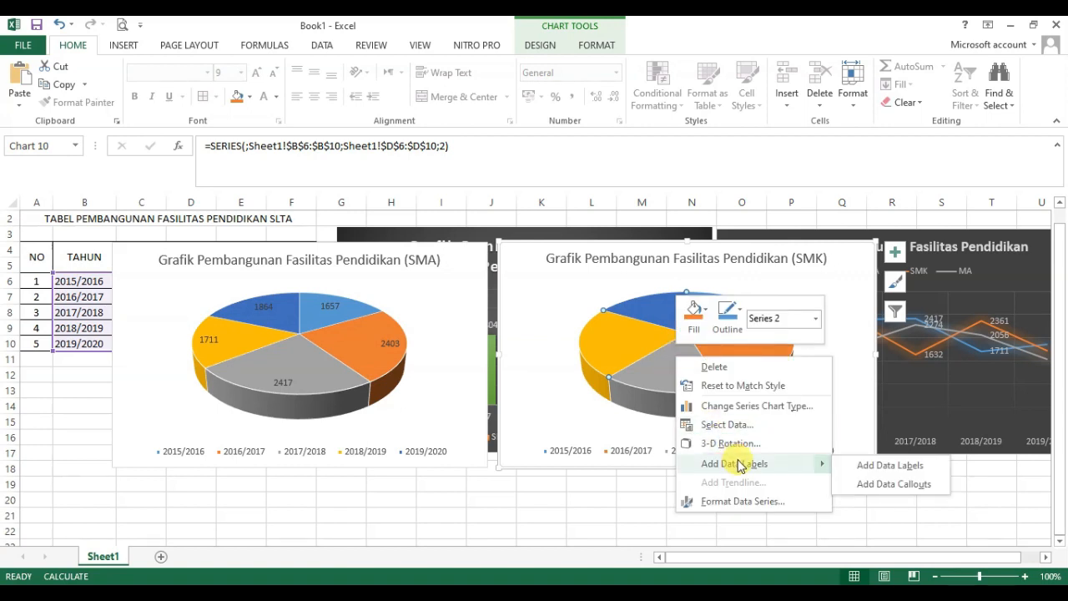
left_click(868, 466)
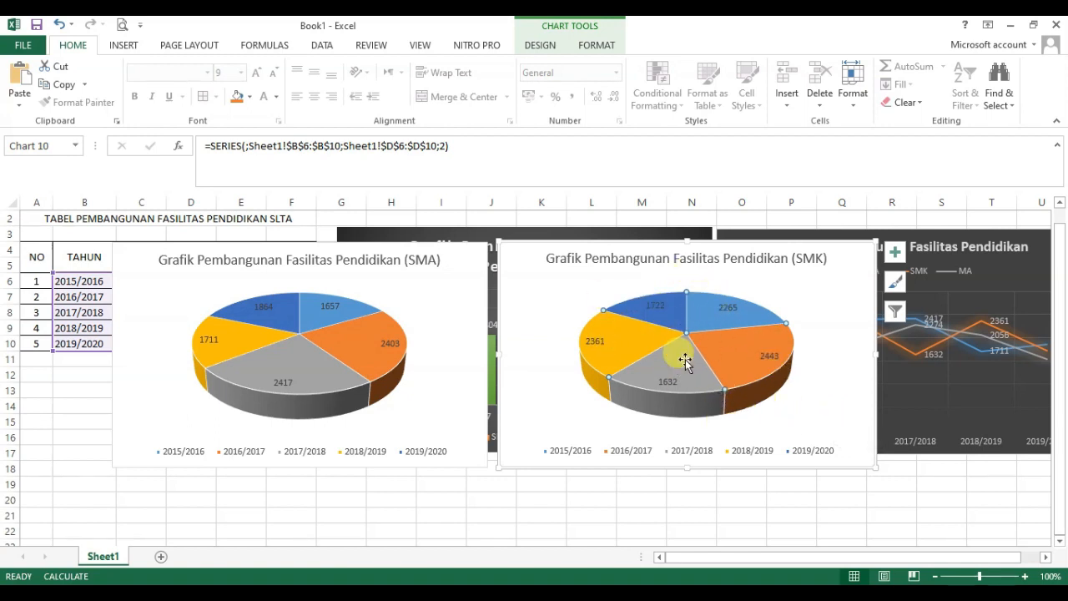
Step: Move the SMA pie chart aside to compare the pie values with the table, and return it over the table
left_click(334, 262)
left_click(449, 294)
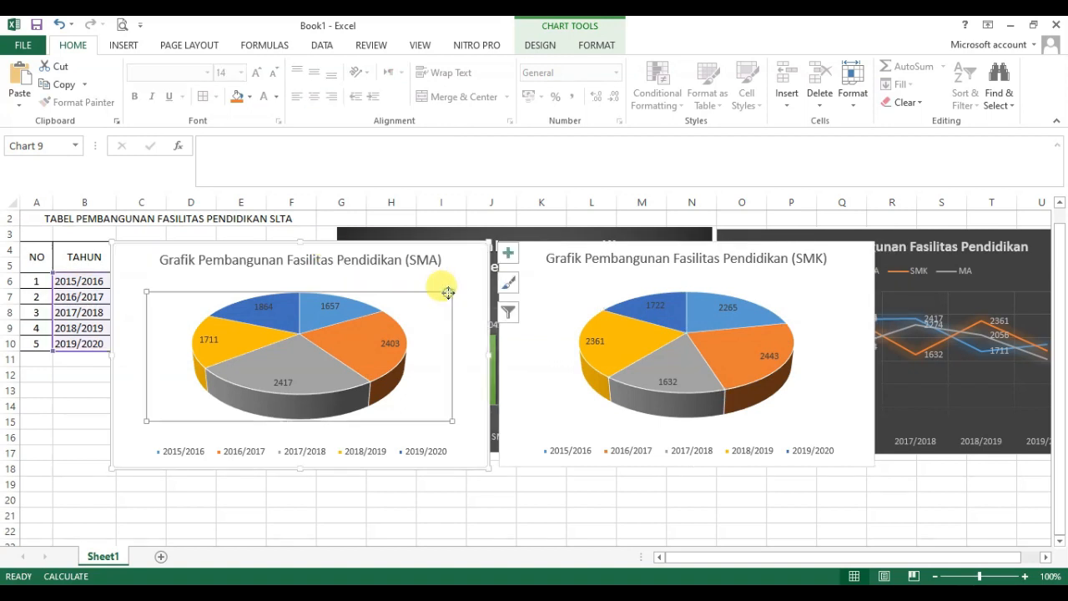
left_click(437, 242)
left_click_drag(437, 242, 410, 395)
left_click(684, 345)
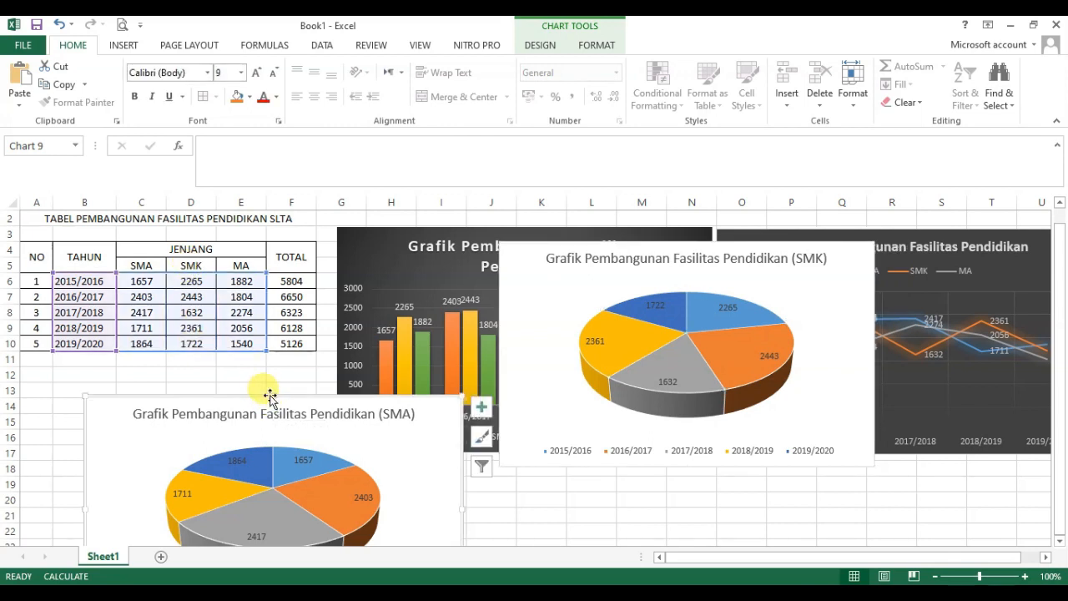
left_click_drag(265, 398, 269, 240)
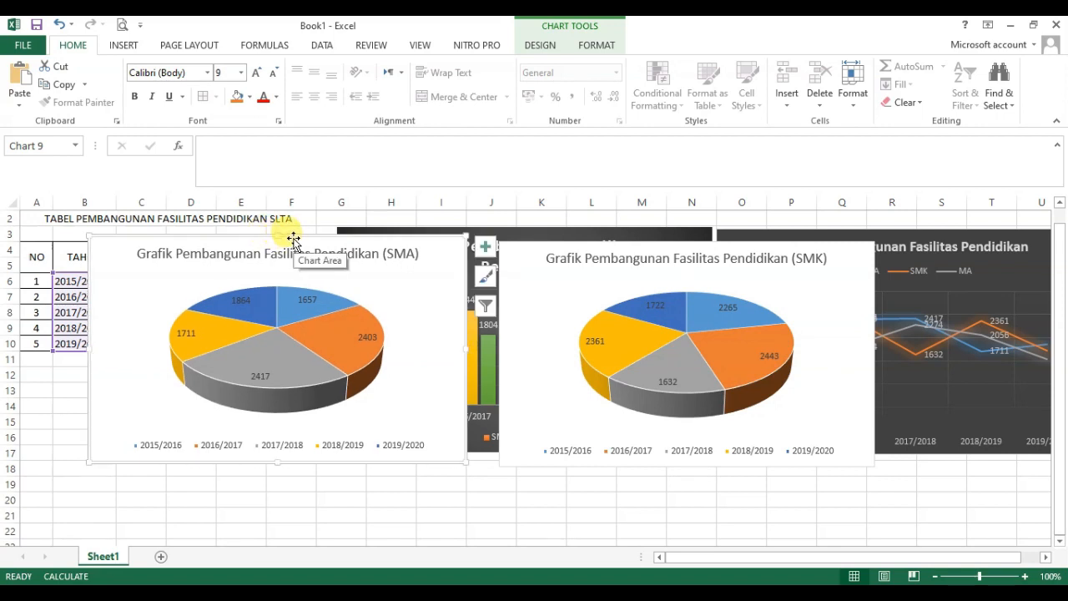
Step: Duplicate the SMA pie chart, place the copy between the two pies, and change its title's ending to MA
right_click(293, 240)
left_click(347, 271)
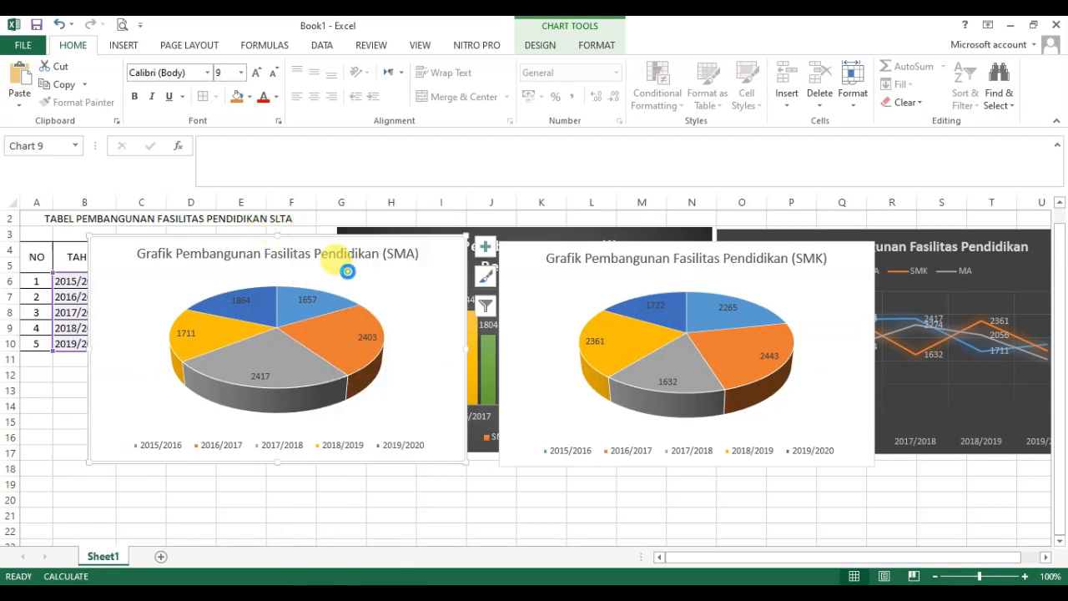
left_click(249, 501)
key("ctrl+v")
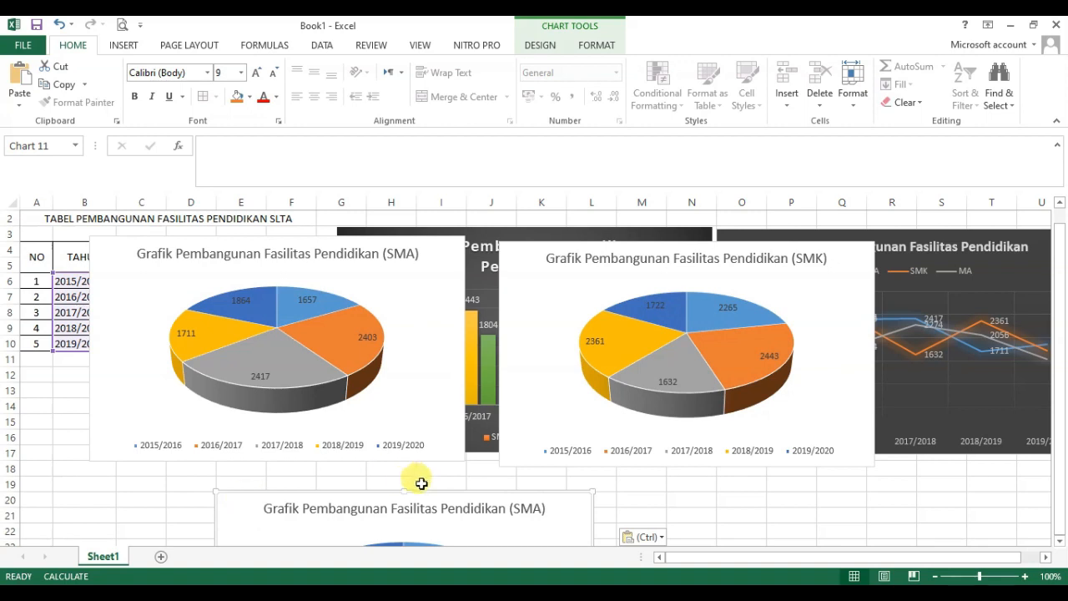
left_click_drag(373, 489, 439, 308)
double_click(594, 326)
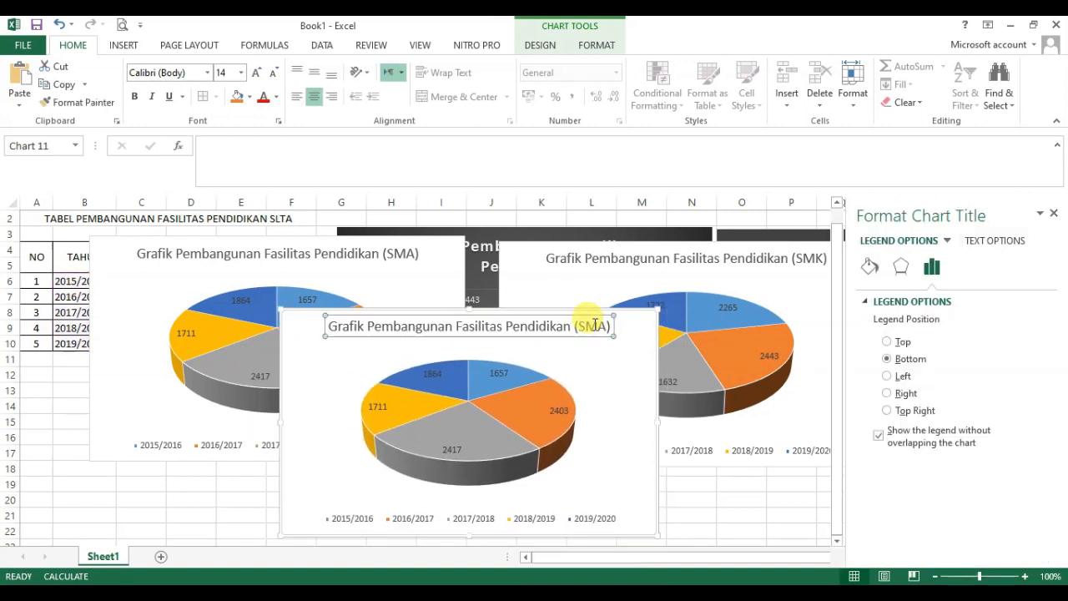
key("BackSpace")
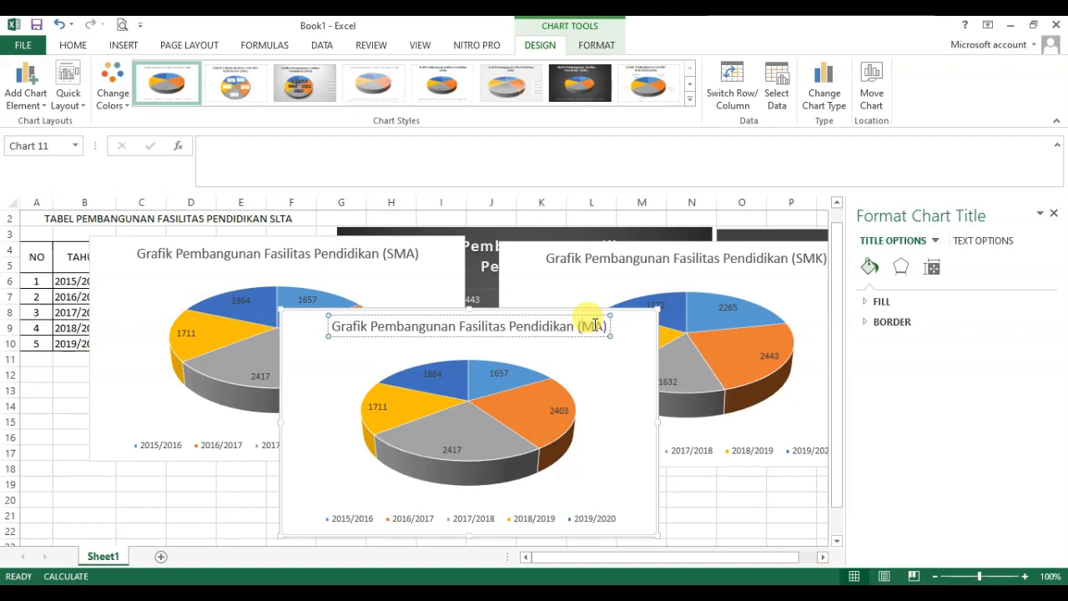
Step: Set the MA pie chart's data source to include only Series3
left_click(475, 521)
right_click(474, 517)
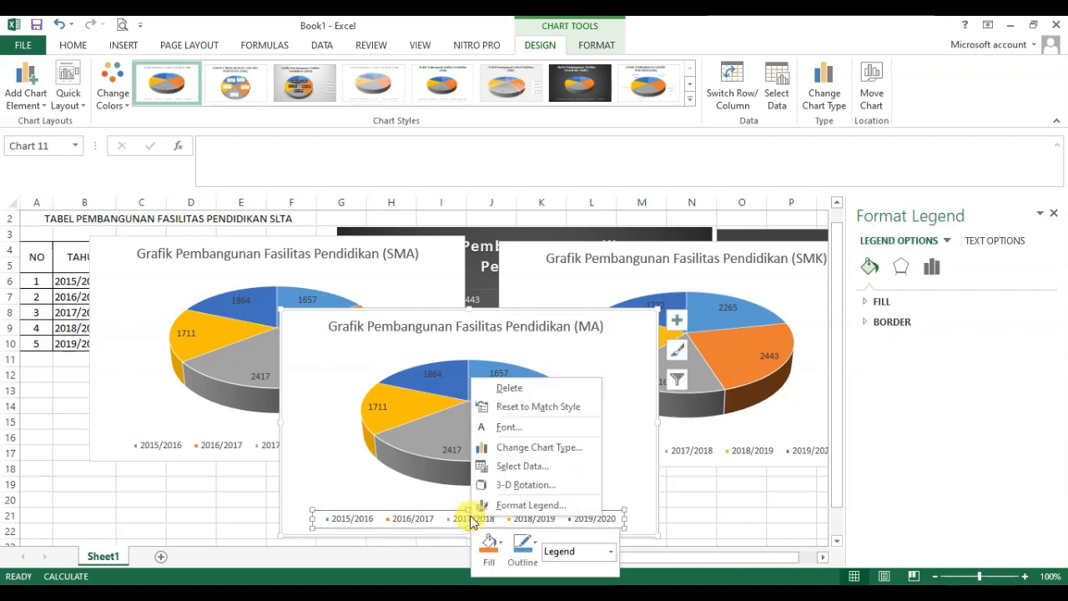
left_click(509, 467)
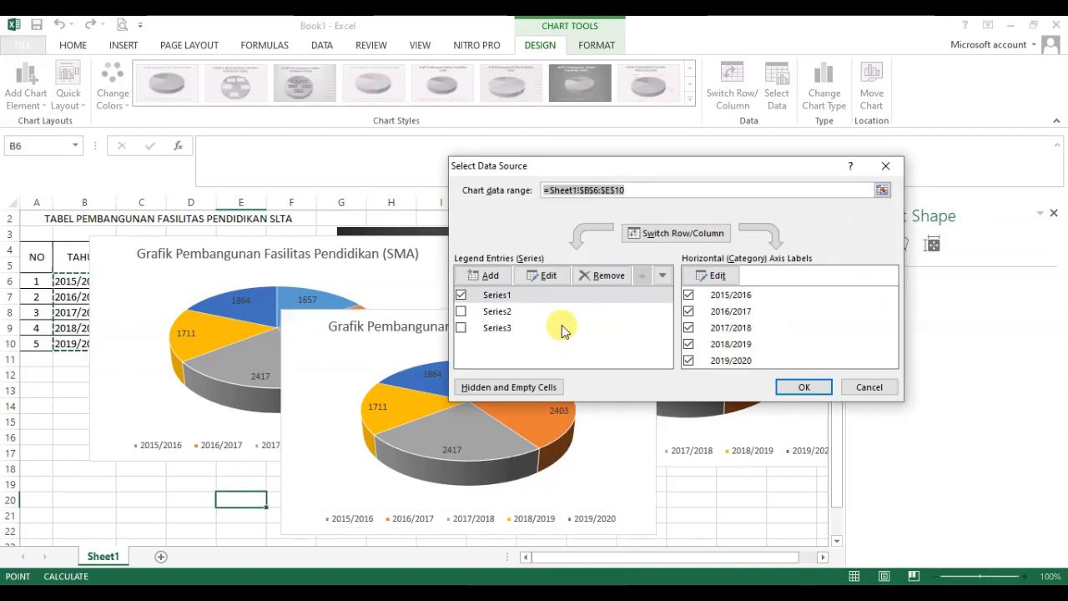
left_click(463, 329)
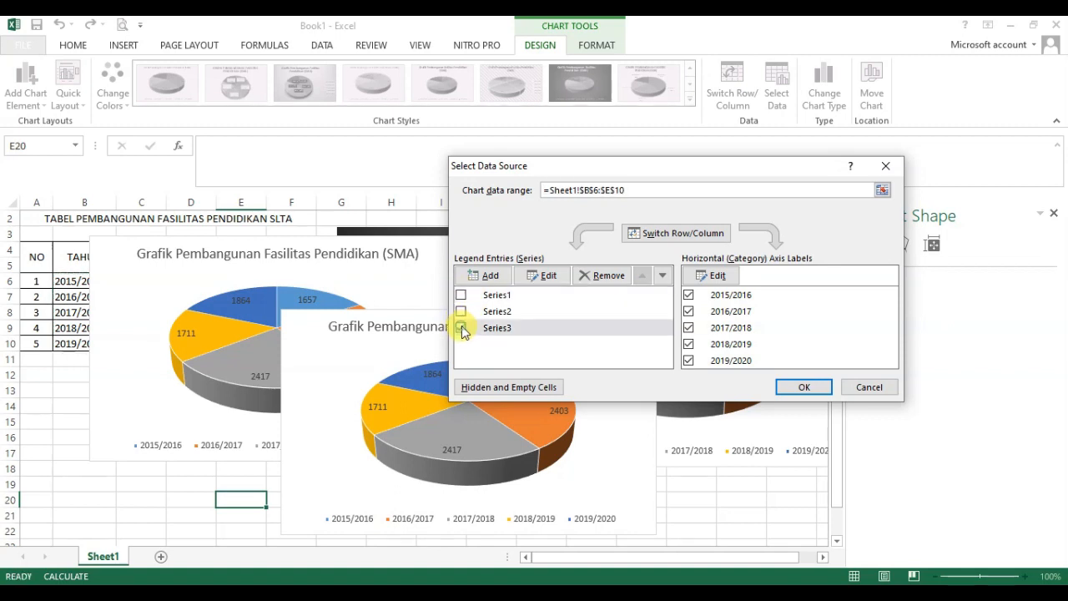
left_click(805, 388)
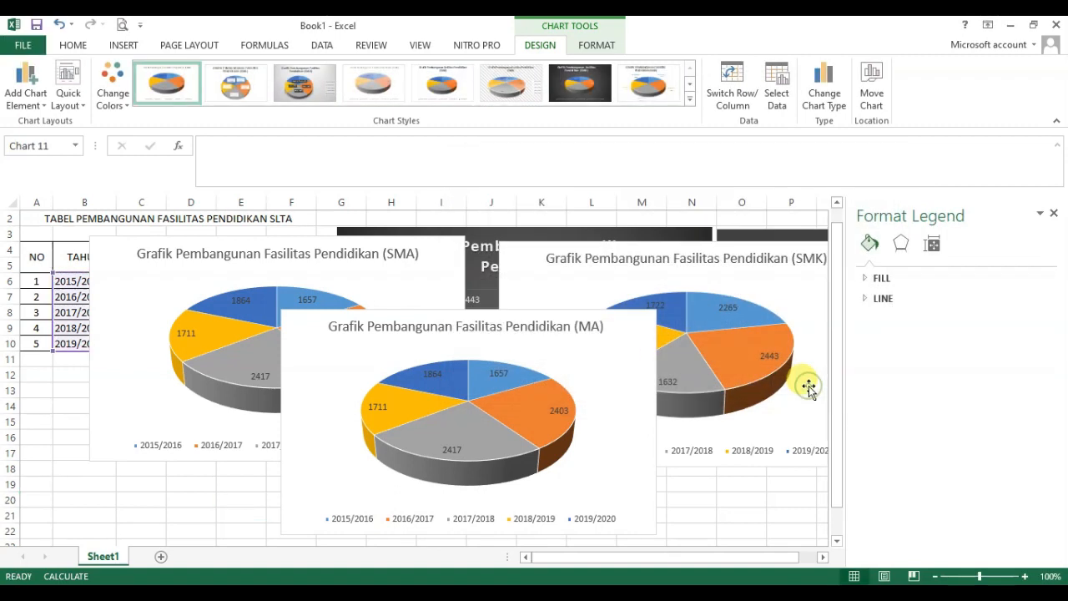
Step: Add data labels to the MA pie chart, move it lower between the SMA and SMK pies, and close the formatting pane
left_click(474, 426)
right_click(474, 425)
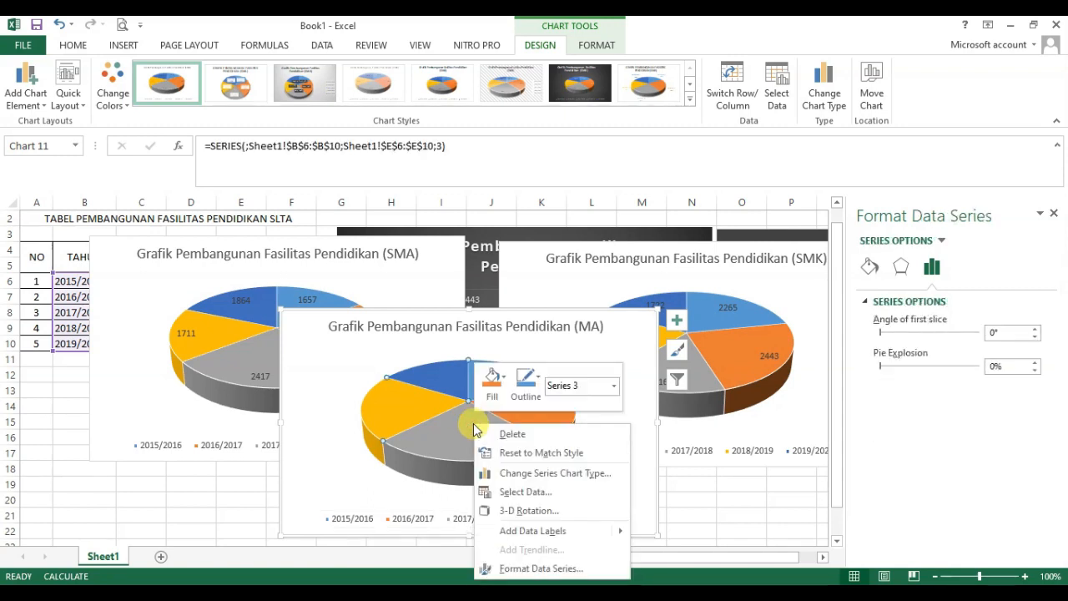
mouse_move(556, 531)
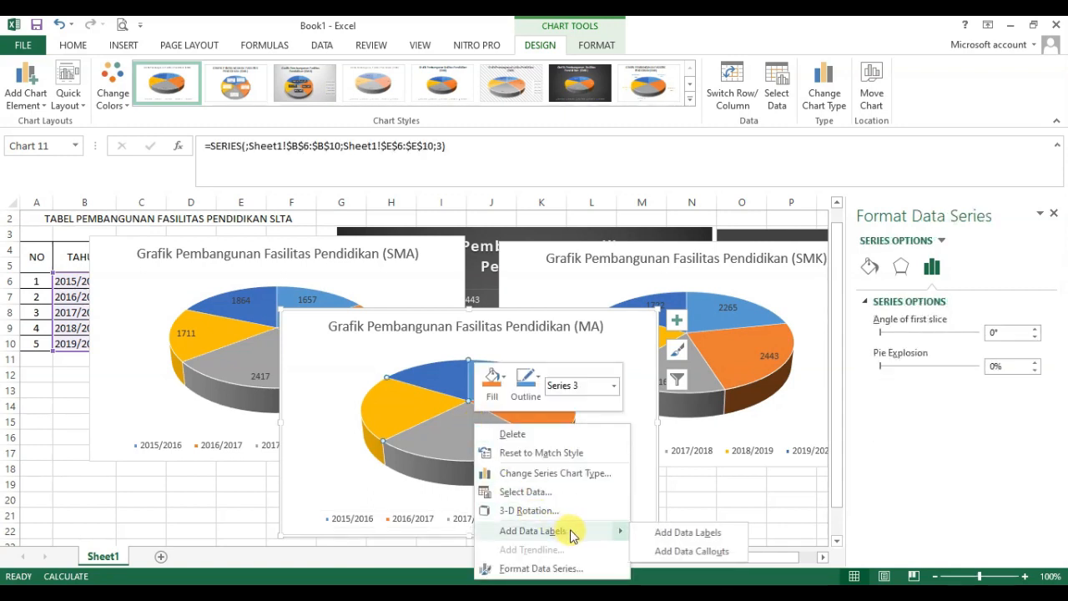
left_click(670, 531)
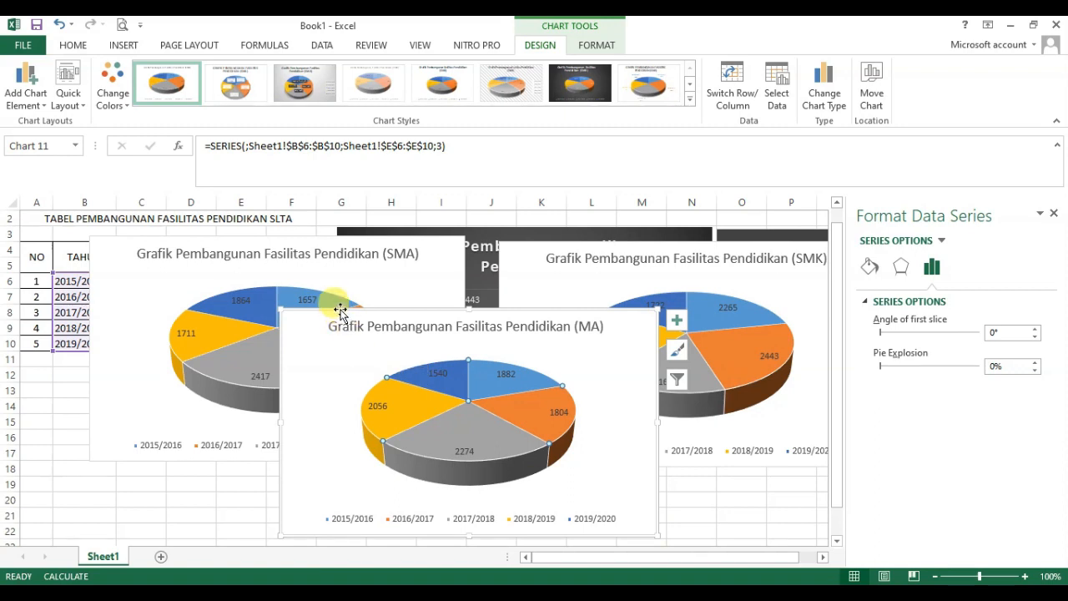
left_click_drag(340, 312, 359, 391)
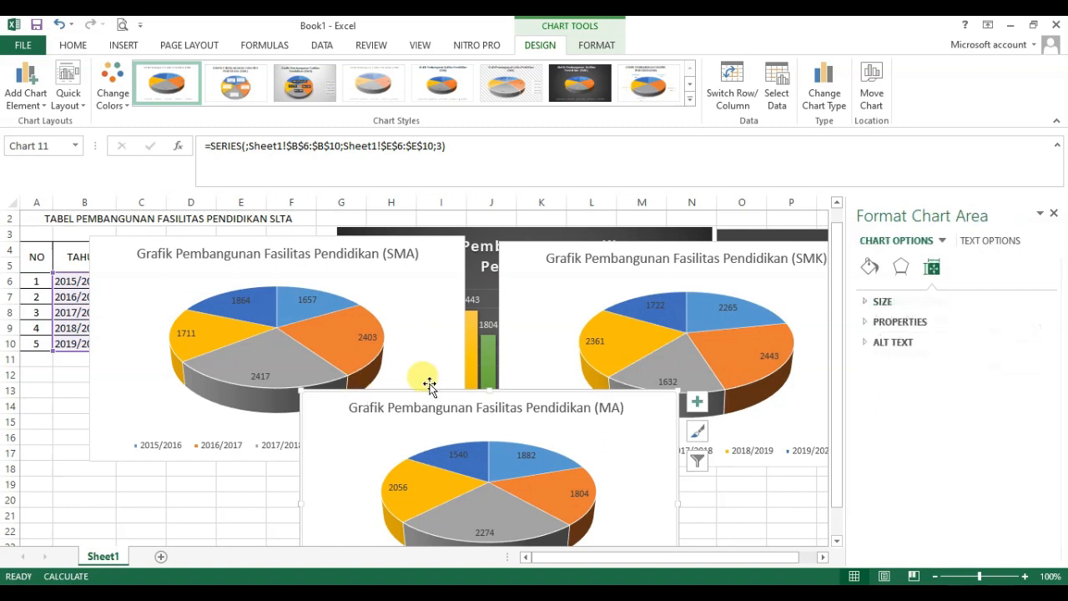
left_click(1056, 216)
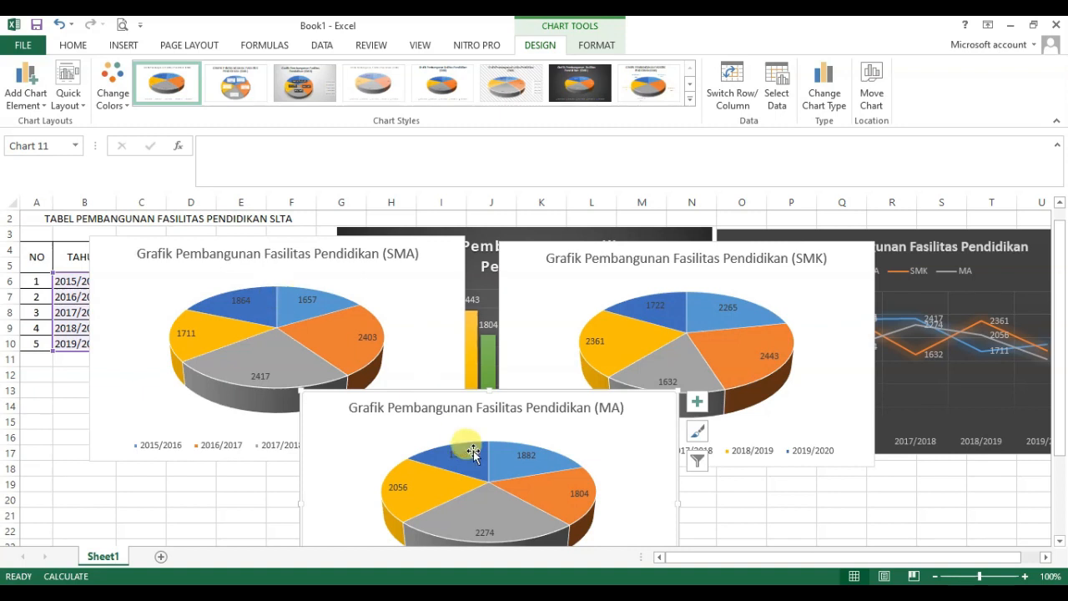
Step: Select the pie series in the SMA, SMK and MA charts in turn to check each one's source range
left_click(301, 310)
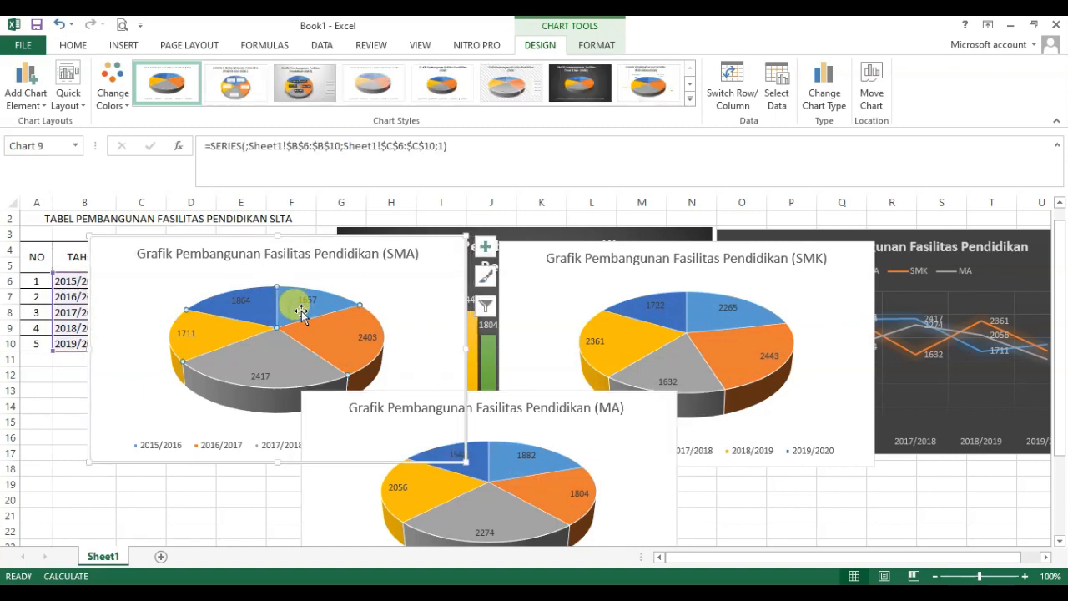
left_click(719, 323)
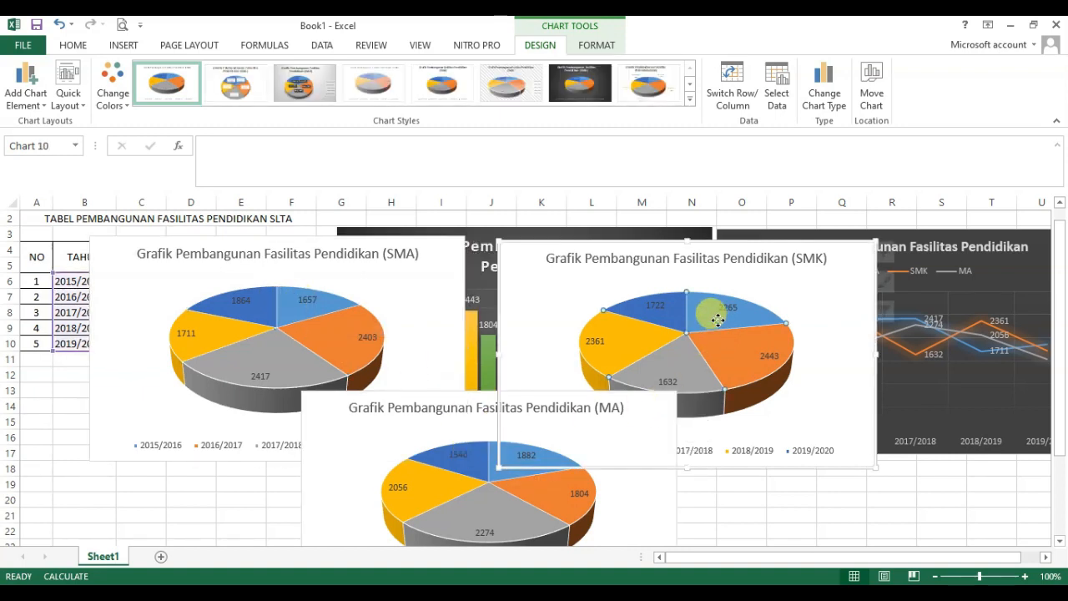
left_click(500, 474)
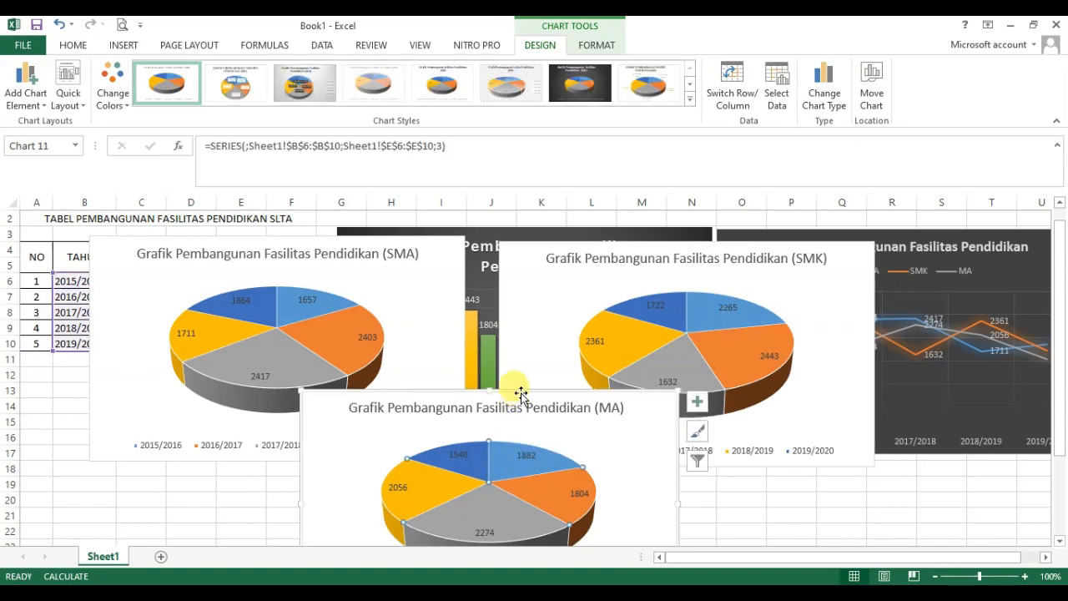
Step: Apply the dark gray background chart style to the MA pie chart and place it lower between the other two pies
left_click_drag(521, 391, 520, 299)
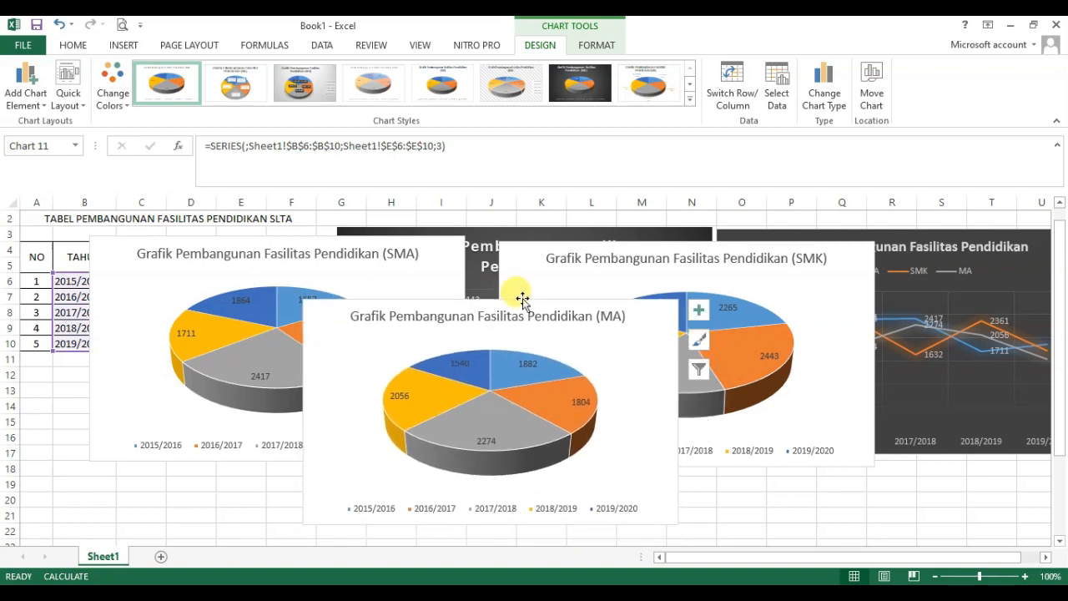
left_click(697, 345)
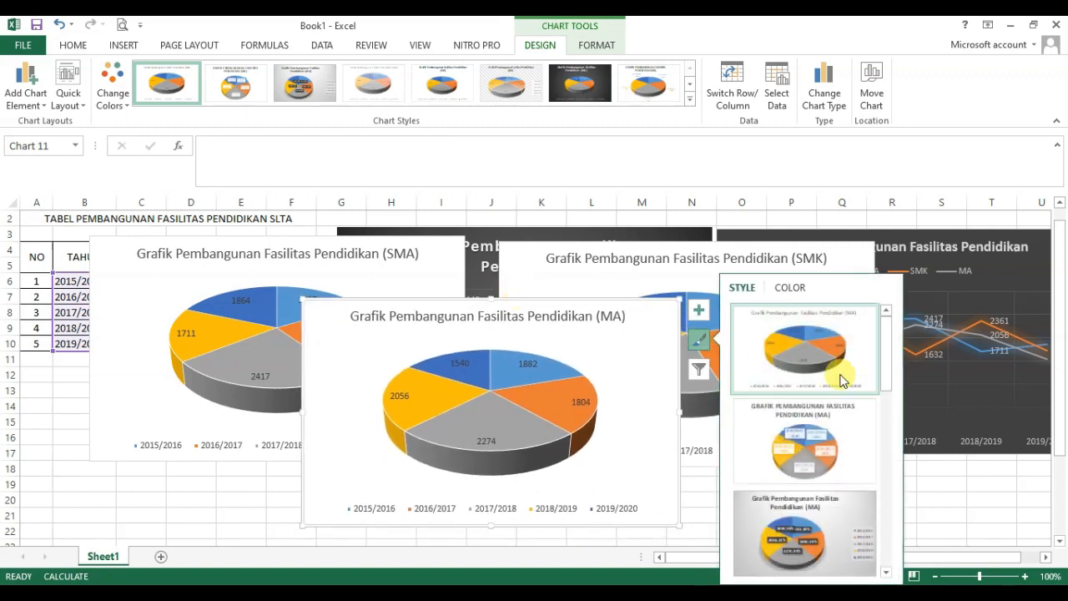
left_click_drag(887, 343, 893, 483)
left_click(805, 397)
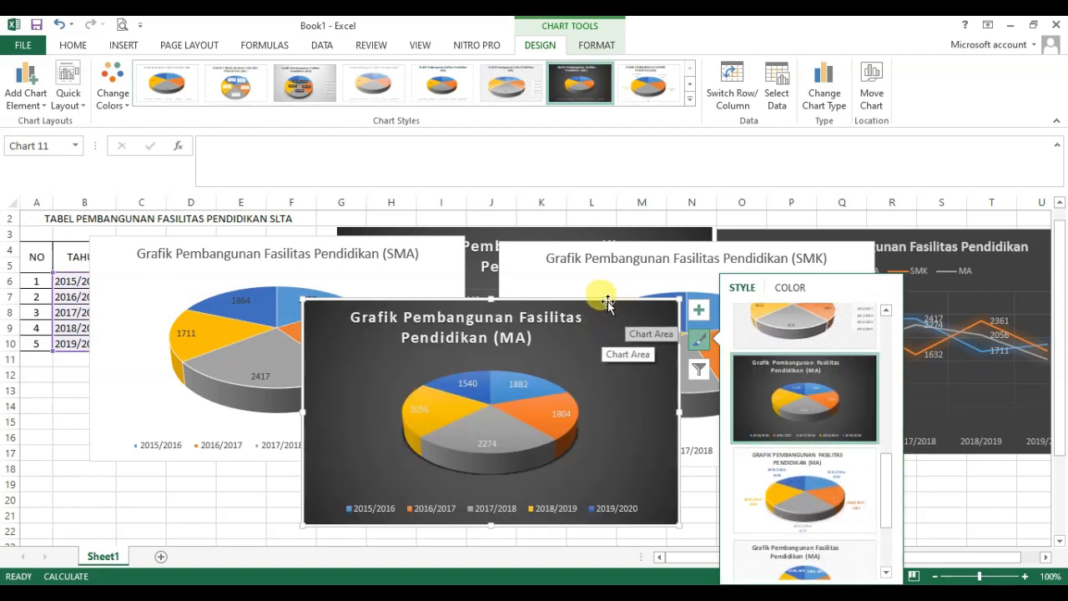
left_click_drag(611, 302, 571, 384)
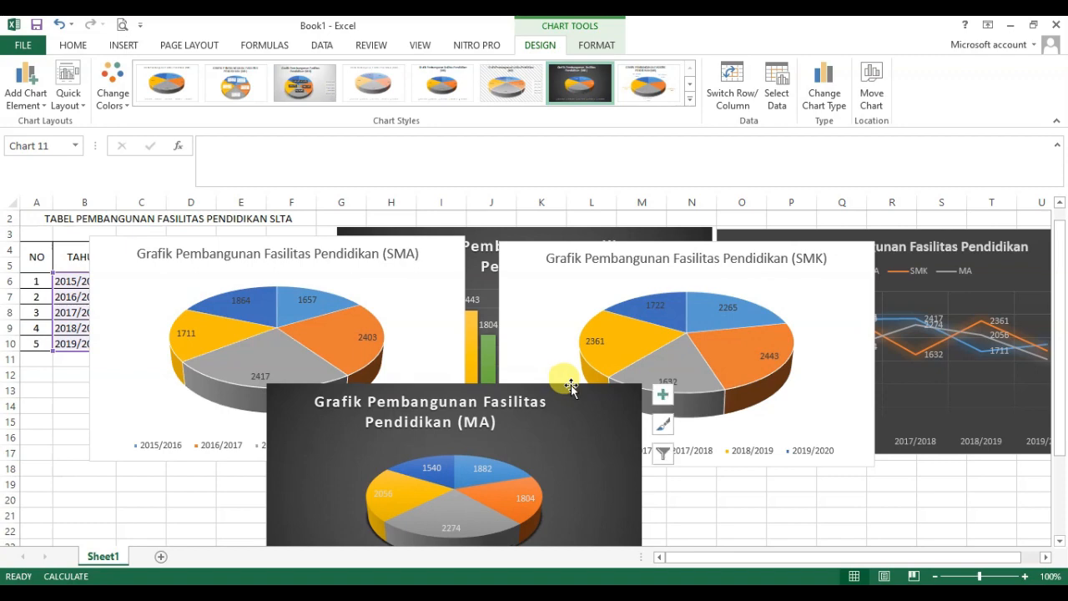
Step: Apply the same dark gray background chart style to the SMK pie chart
left_click(780, 288)
left_click(894, 283)
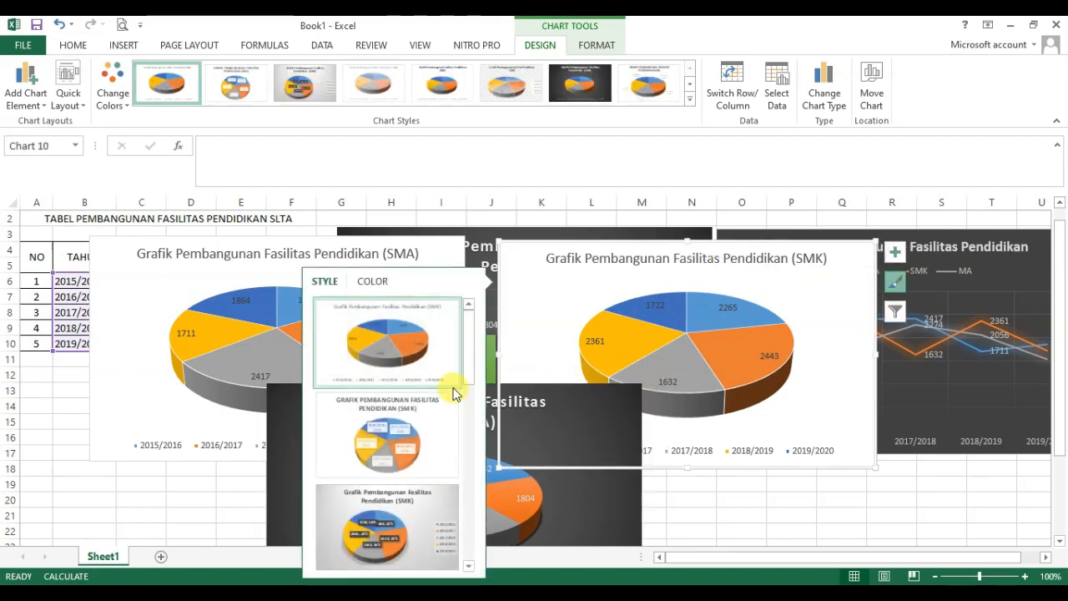
left_click_drag(472, 357, 482, 496)
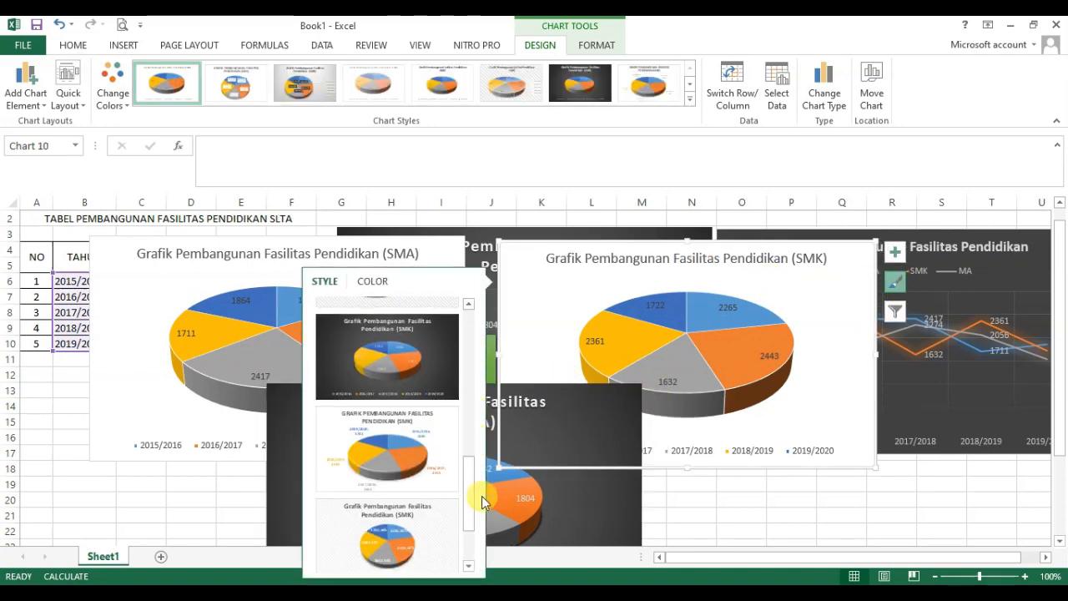
left_click(404, 381)
Step: Give the SMA pie chart the dark gray background style to match the other pies, and deselect it
left_click(234, 262)
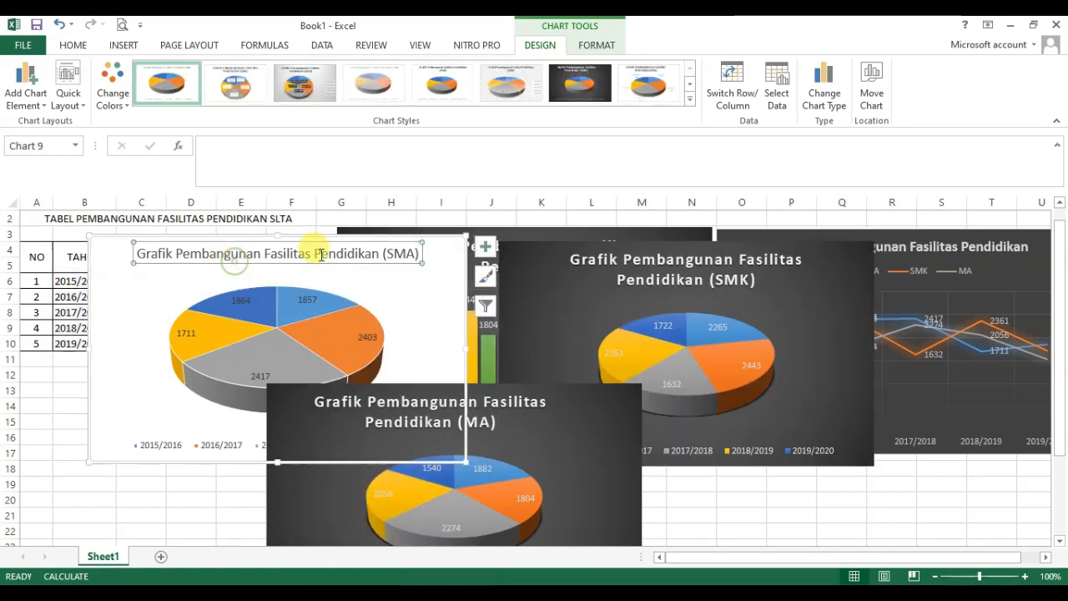
left_click(485, 282)
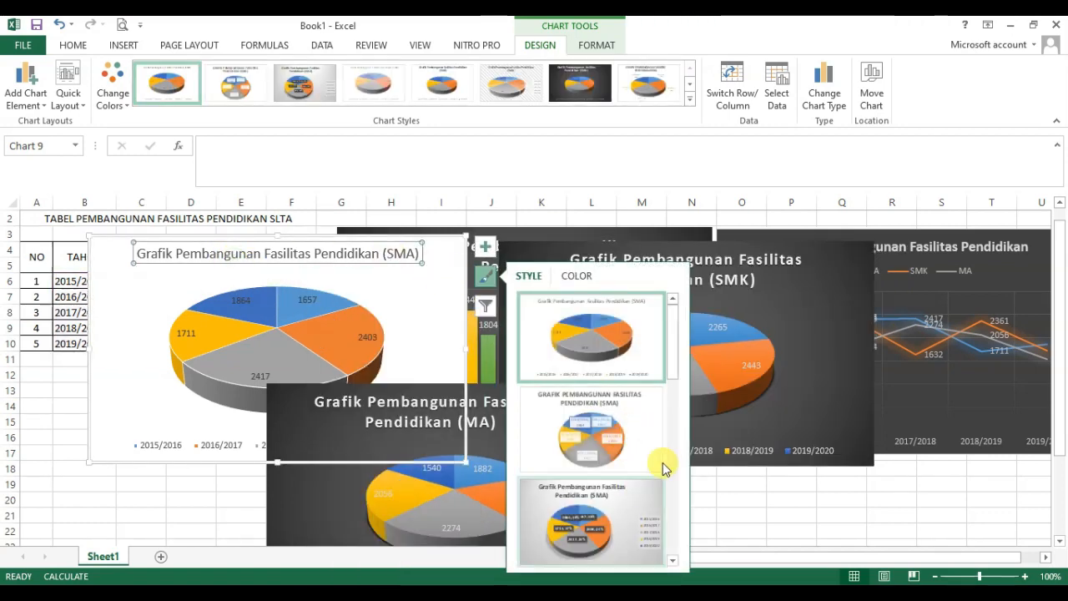
scroll(680, 370, "down", 5)
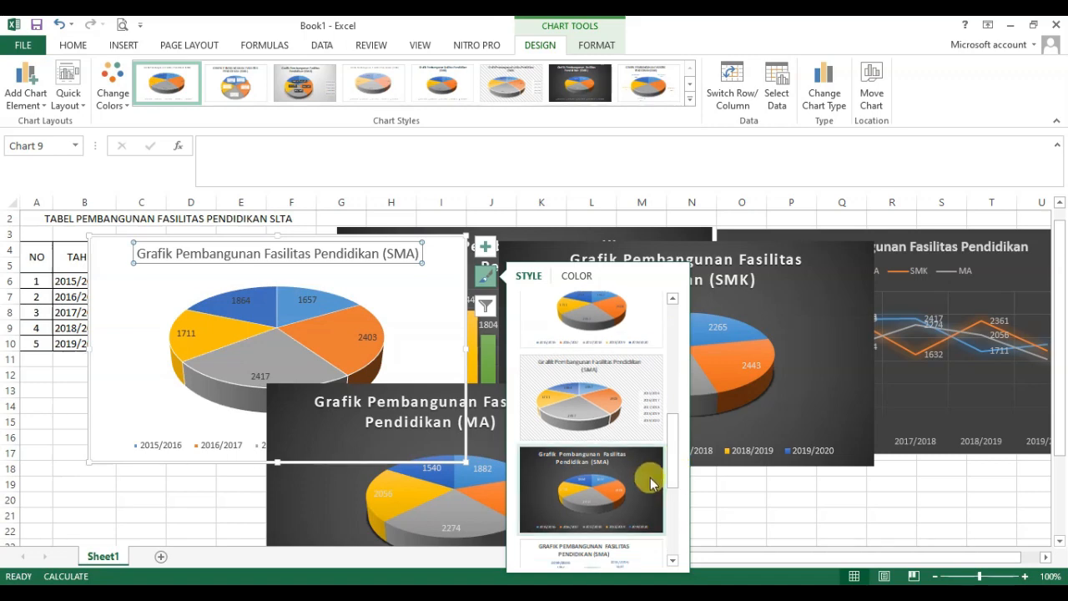
left_click(646, 485)
left_click(832, 515)
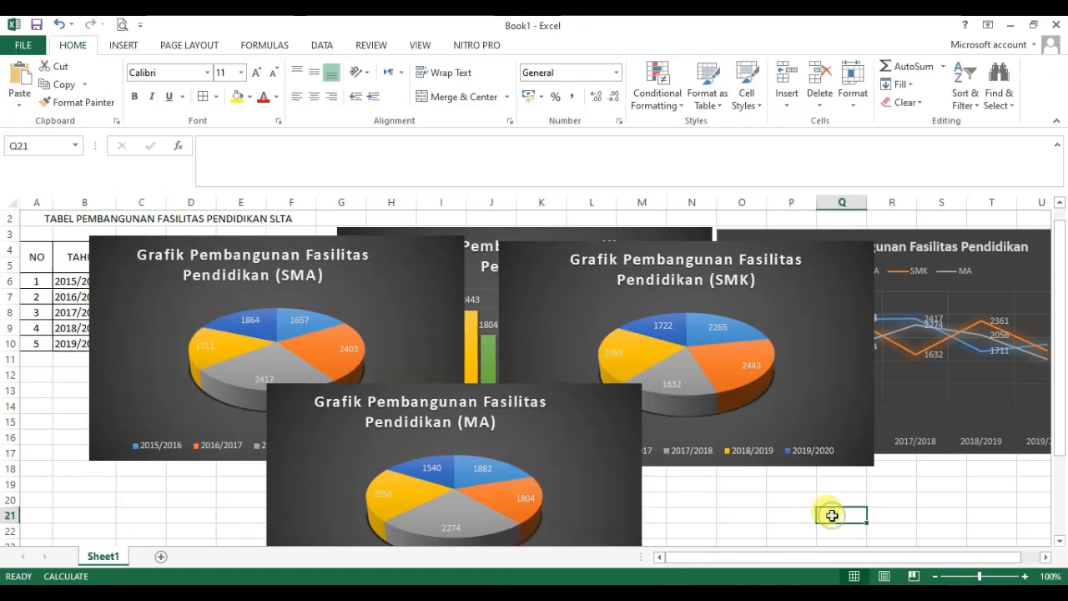
Step: Move the MA pie chart below the line chart and the SMK pie chart beside it below the column chart
left_click_drag(1064, 330, 1058, 425)
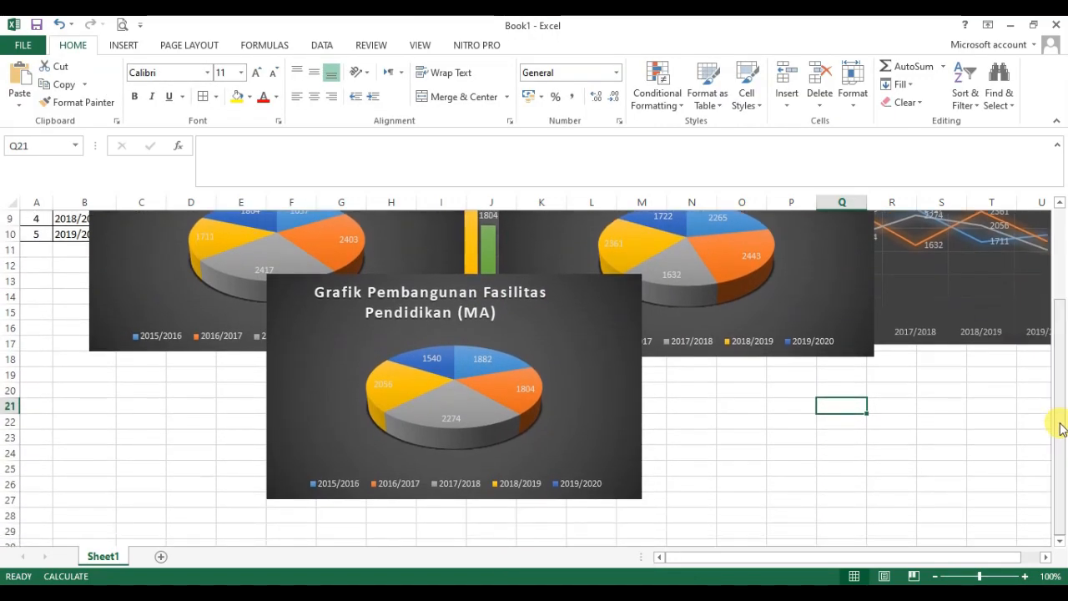
left_click(500, 278)
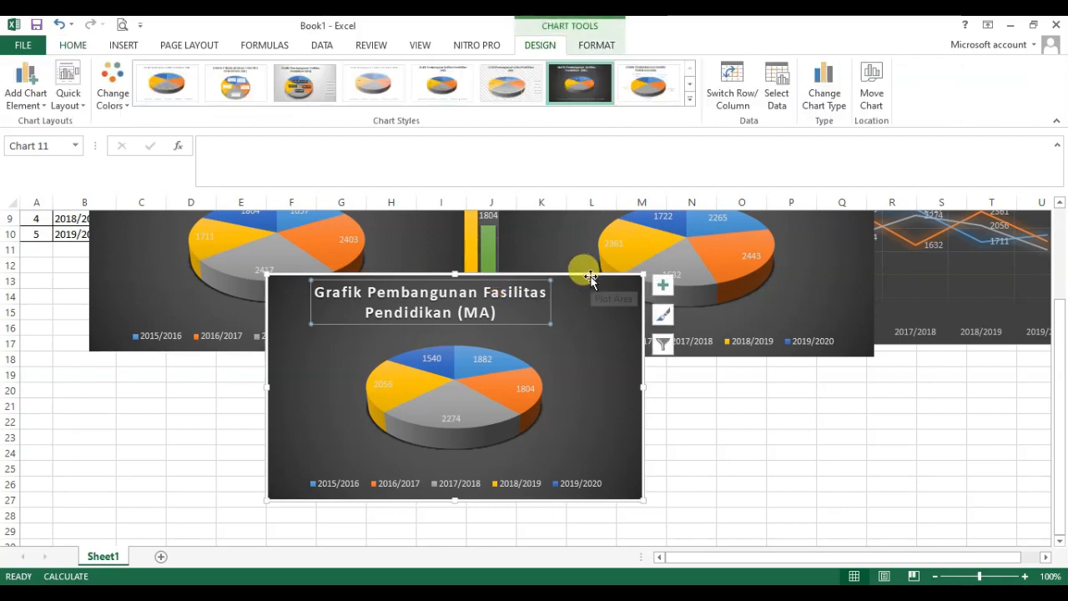
left_click_drag(591, 278, 1026, 353)
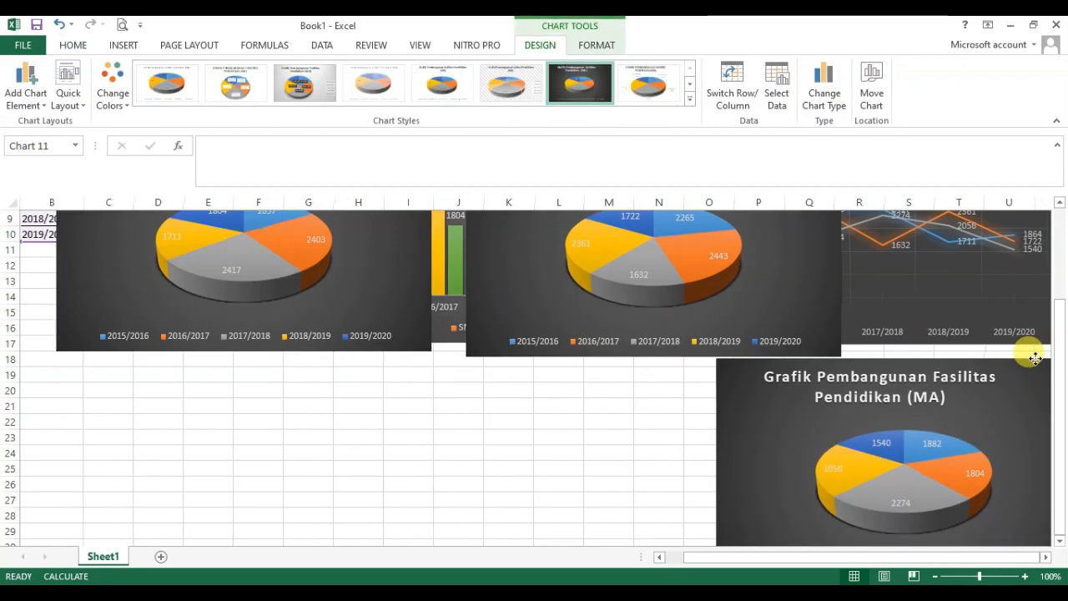
left_click(561, 298)
left_click_drag(1060, 334, 1058, 250)
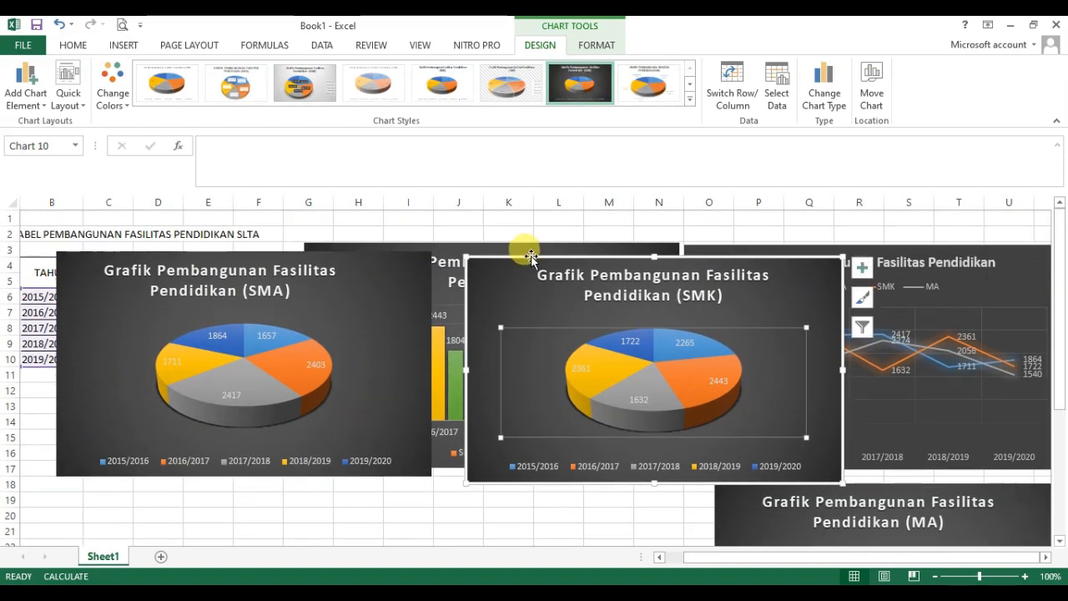
left_click_drag(531, 255, 397, 488)
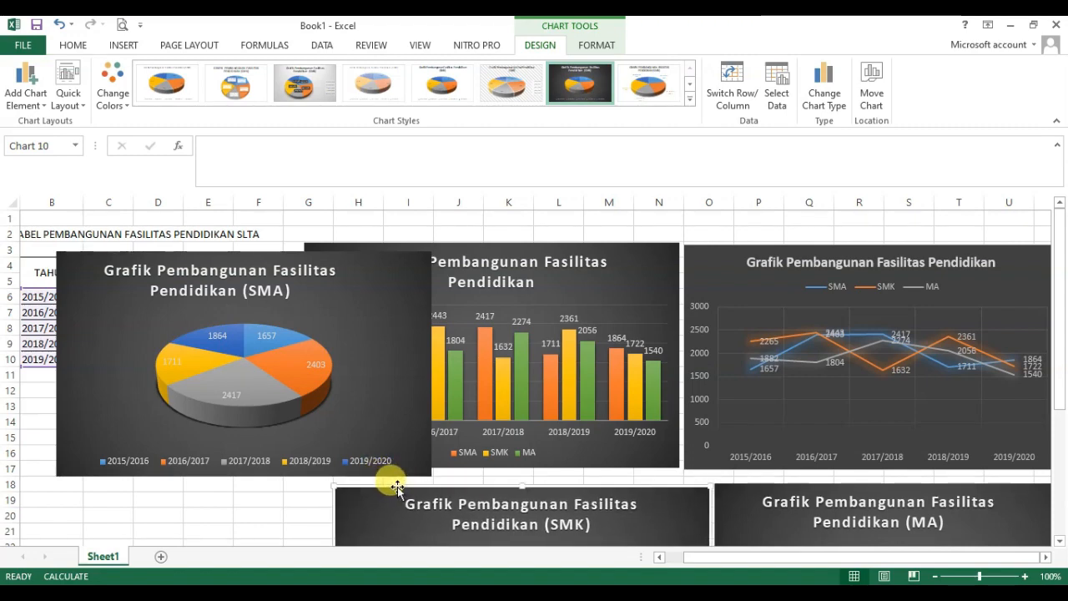
Step: Move the SMA pie chart below the table and shift the SMK and MA pies so all three form an evenly spaced row
left_click_drag(157, 249, 64, 484)
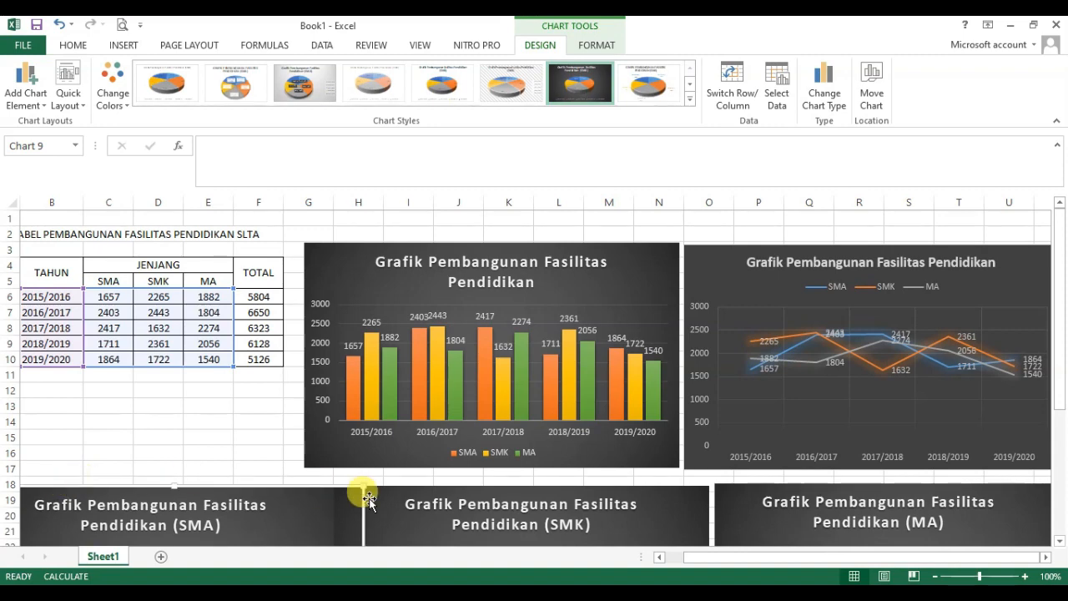
left_click_drag(415, 489, 450, 488)
left_click_drag(783, 484, 818, 487)
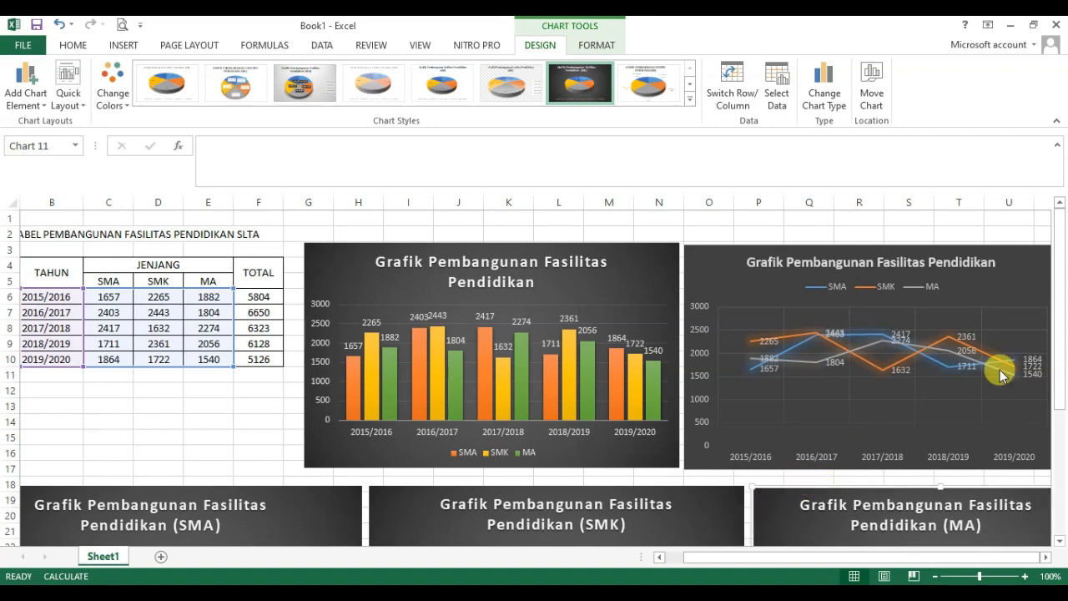
left_click_drag(1063, 318, 1066, 393)
left_click(86, 437)
left_click_drag(708, 557, 674, 563)
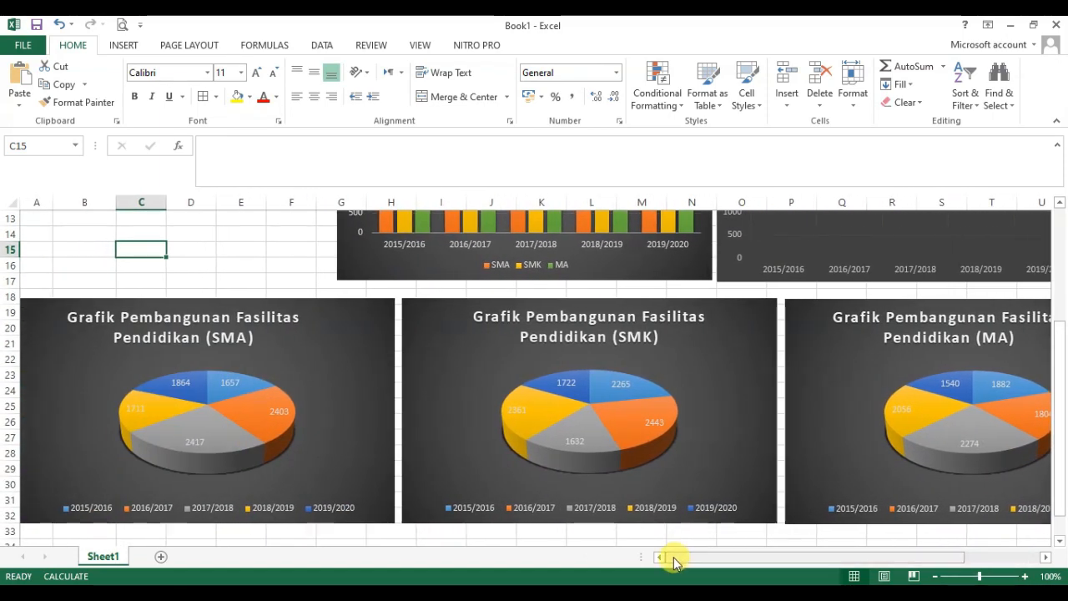
Step: Select the column chart and look through its design and format options, leaving the chart deselected
left_click_drag(1063, 344, 1065, 259)
left_click(641, 247)
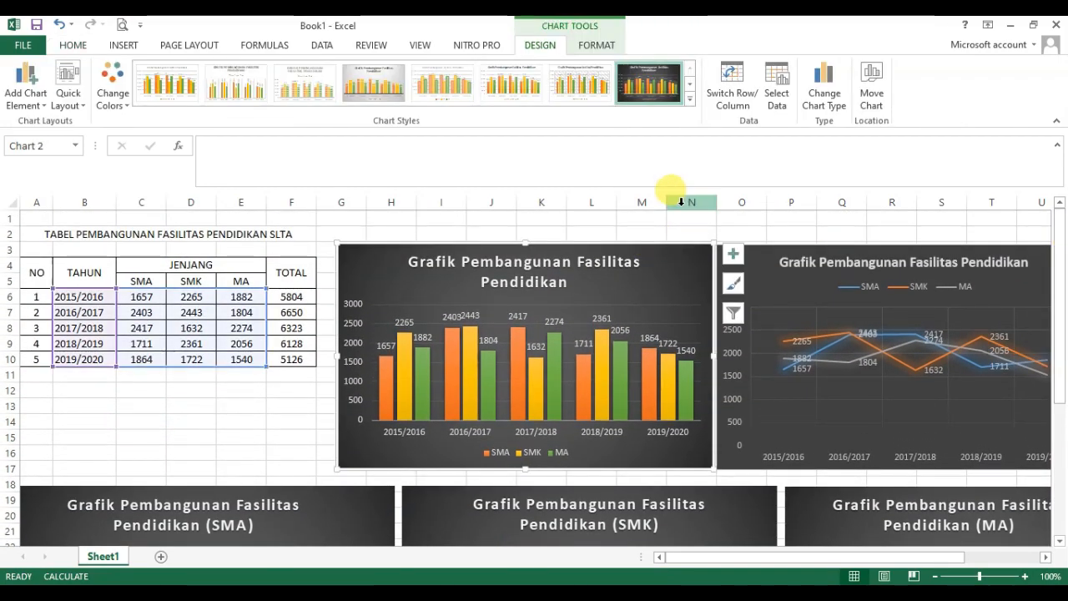
left_click(686, 232)
left_click(625, 245)
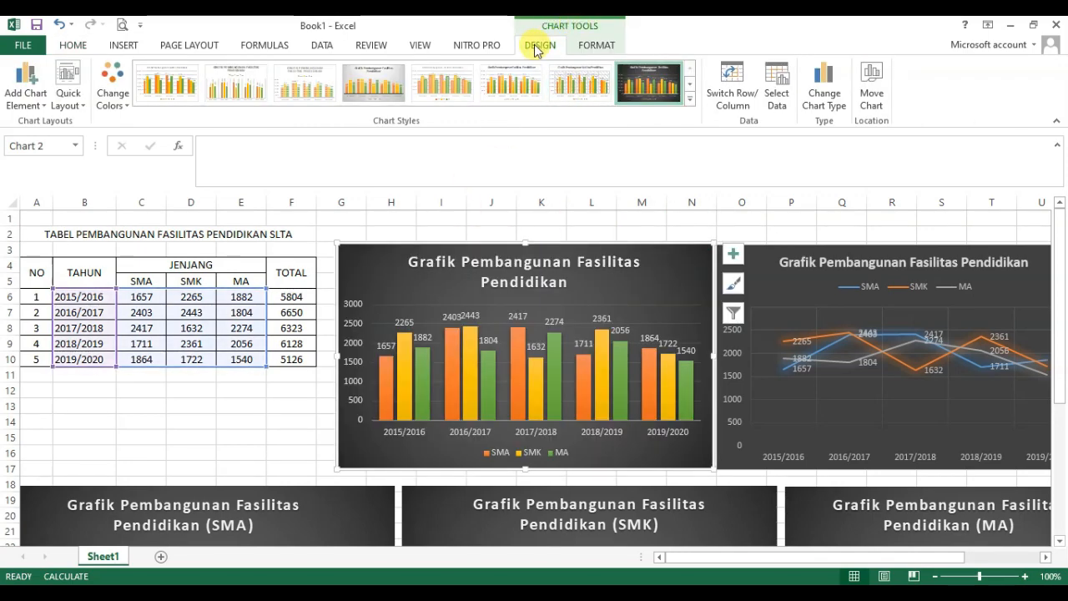
left_click(594, 45)
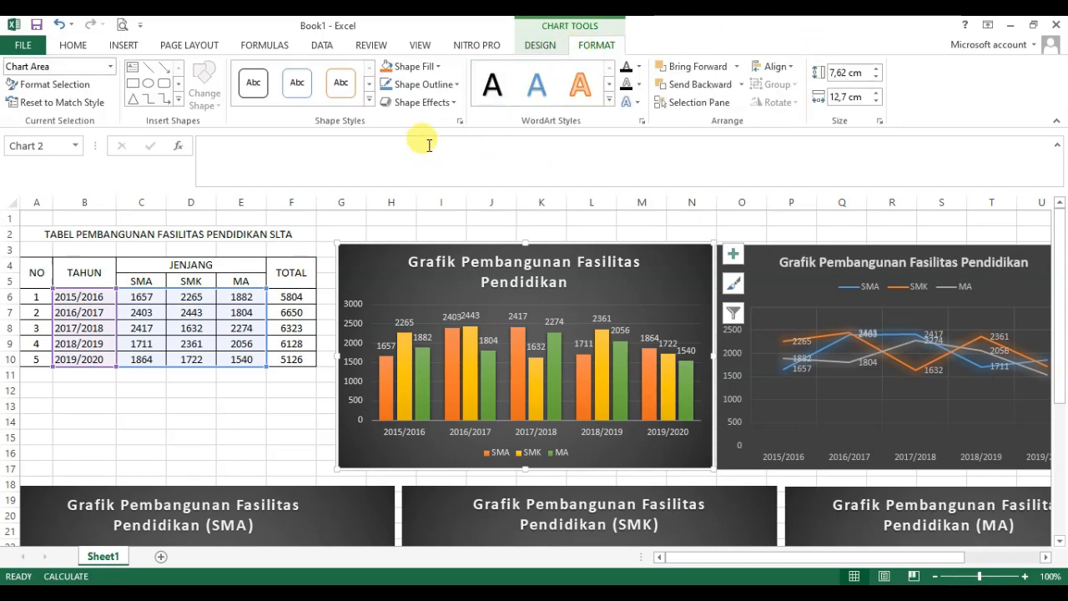
left_click(541, 46)
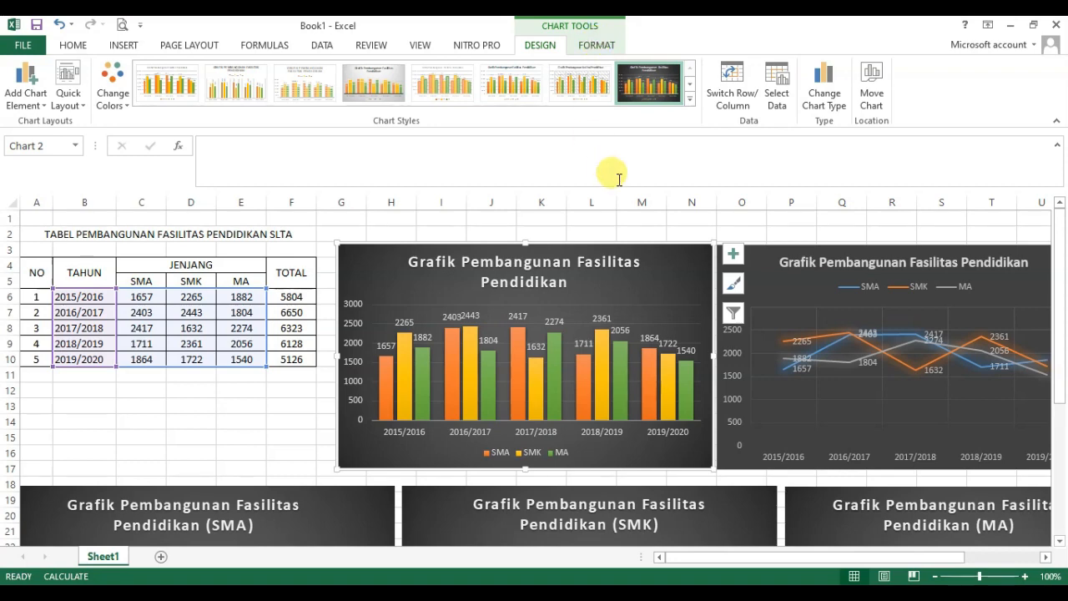
left_click(757, 234)
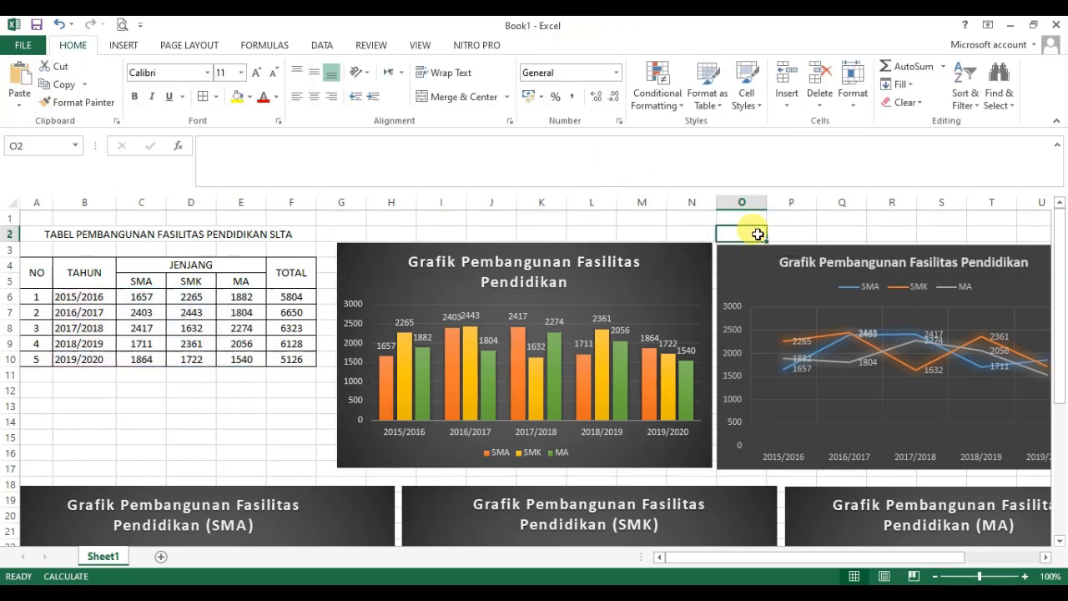